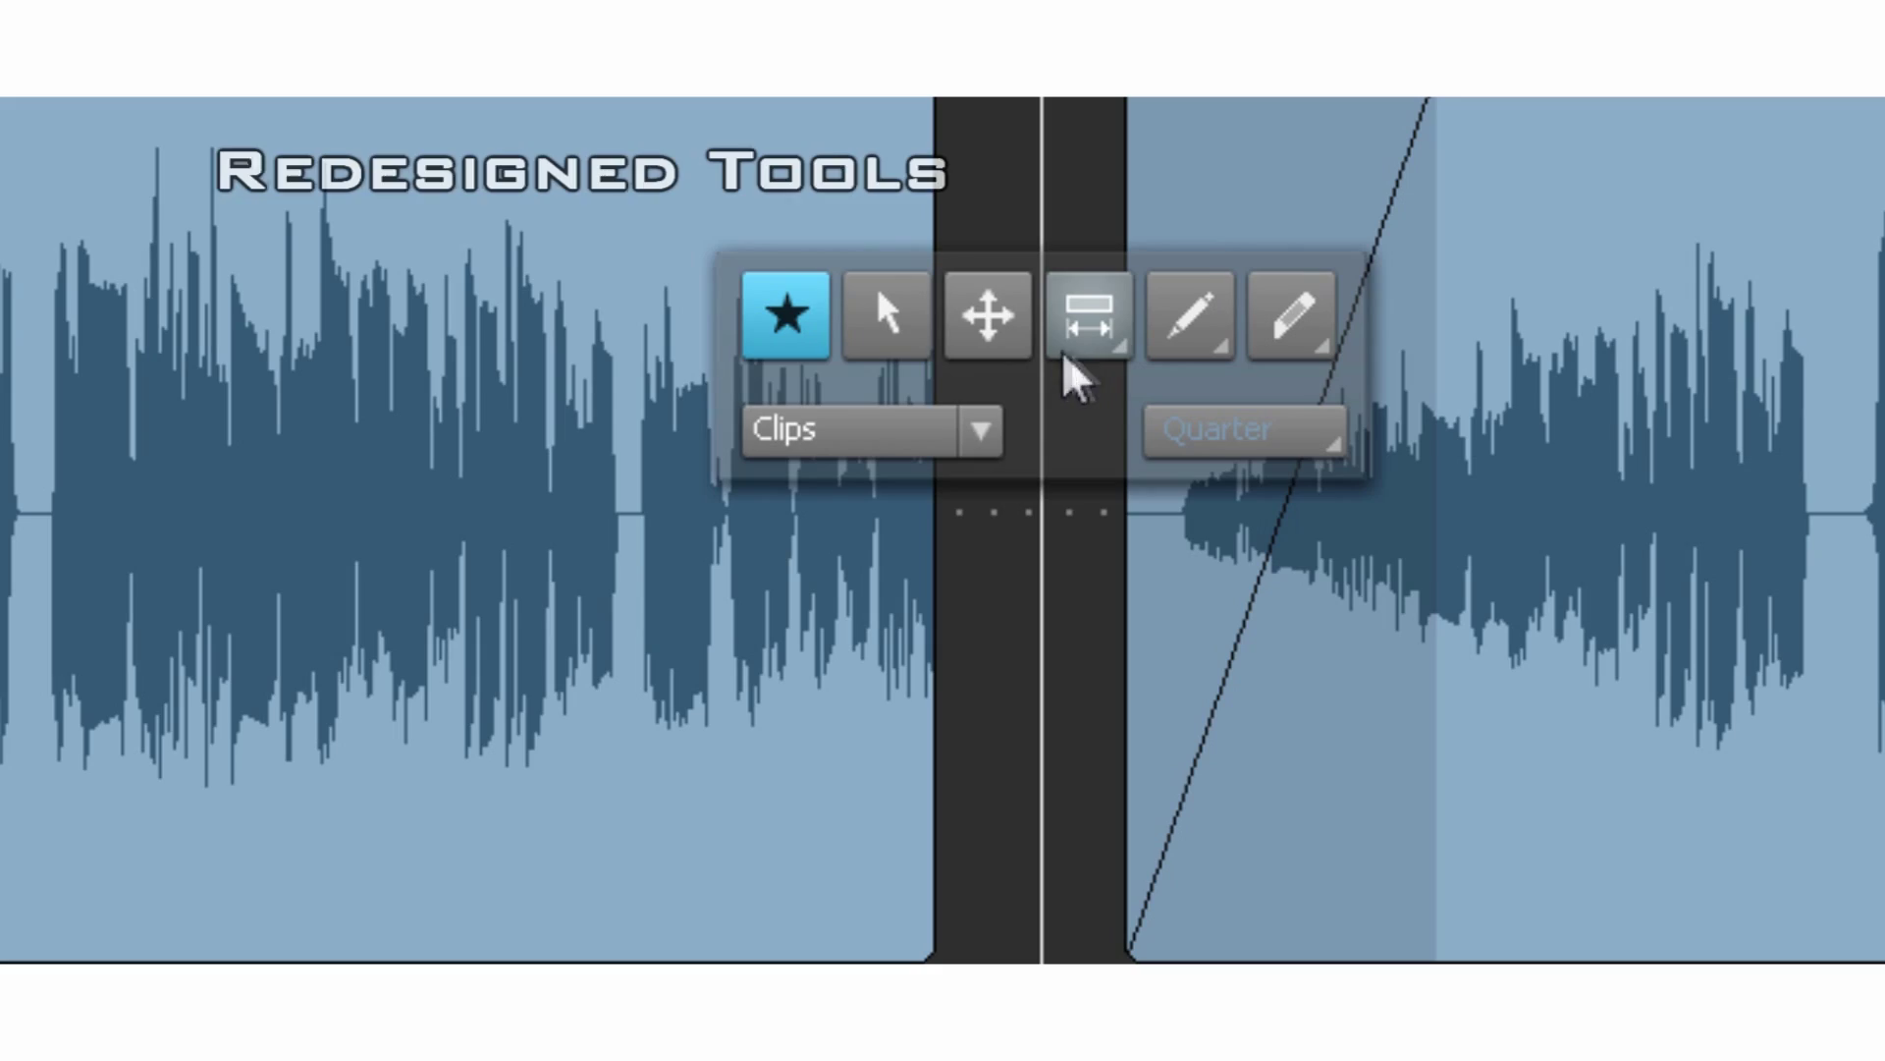
- Open the VX64 VocalStrip from the Lead vox FX chain and set the ProChannel compressor to PC4K S-Type
click(1110, 367)
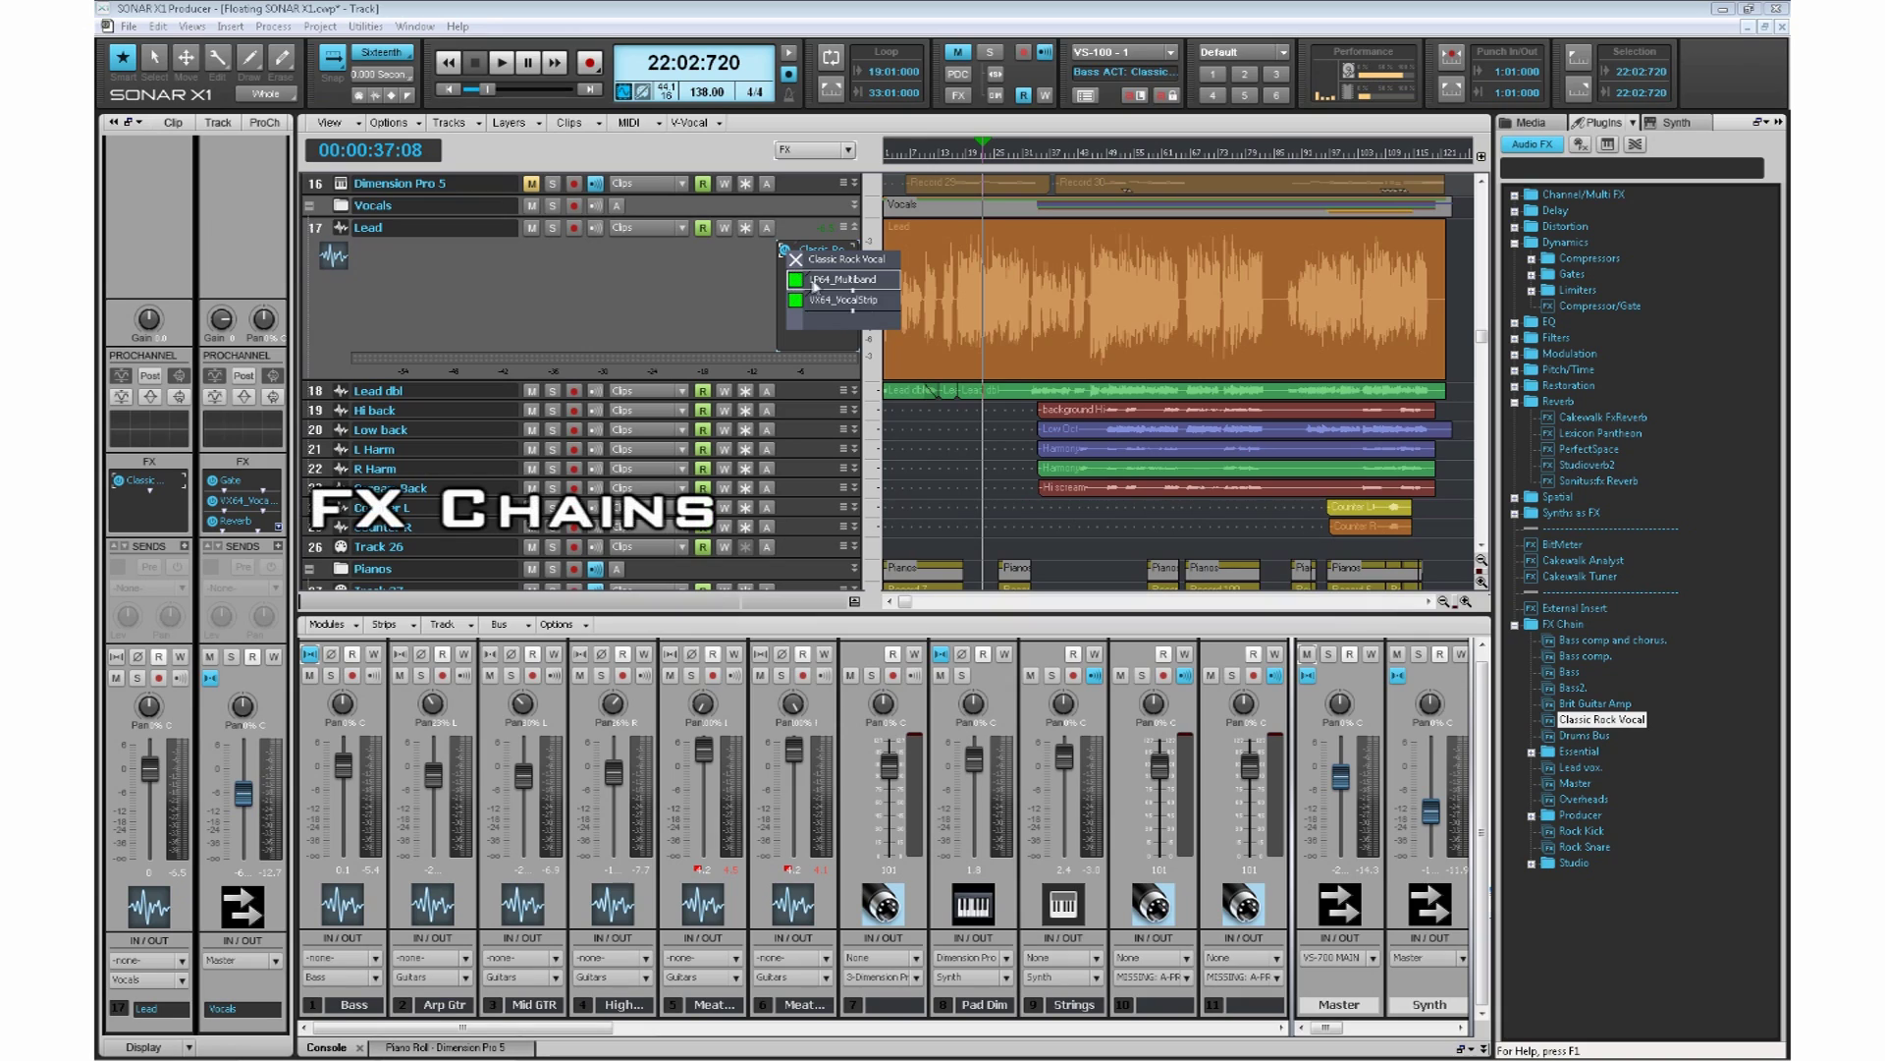
double_click(823, 301)
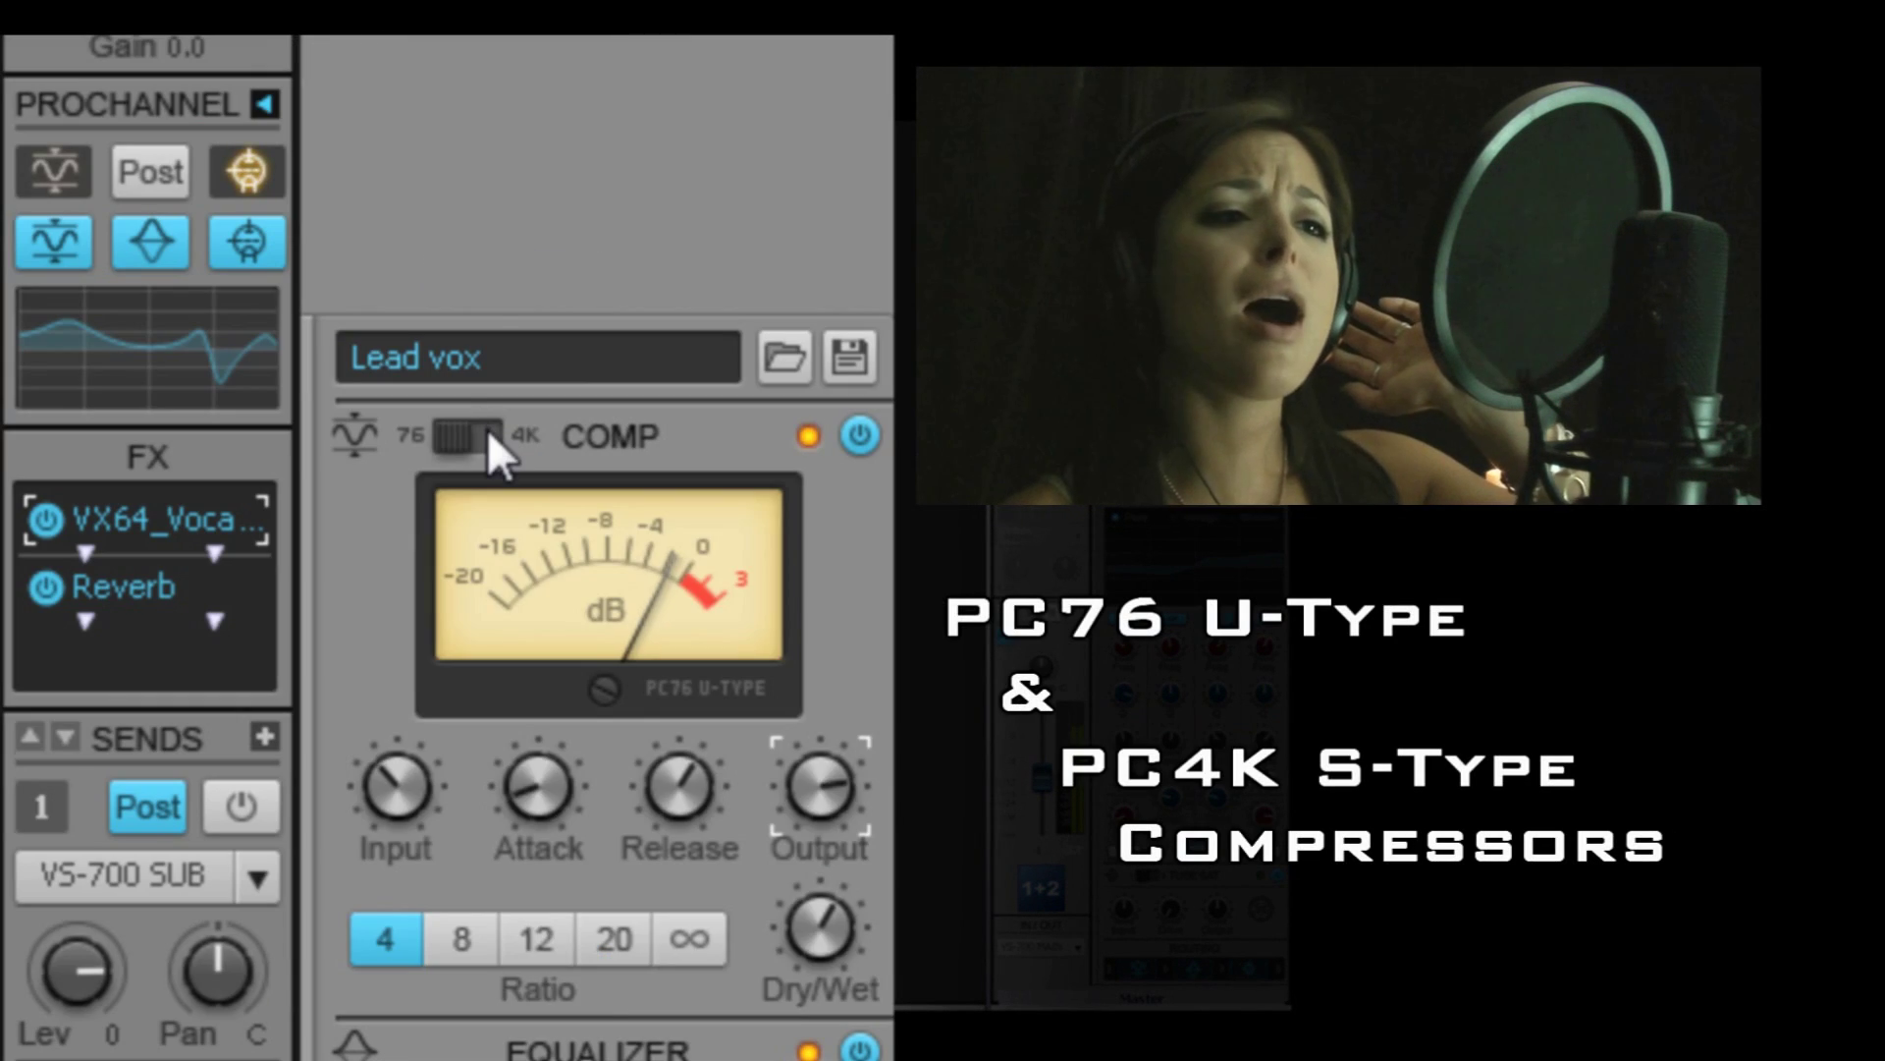
click(487, 430)
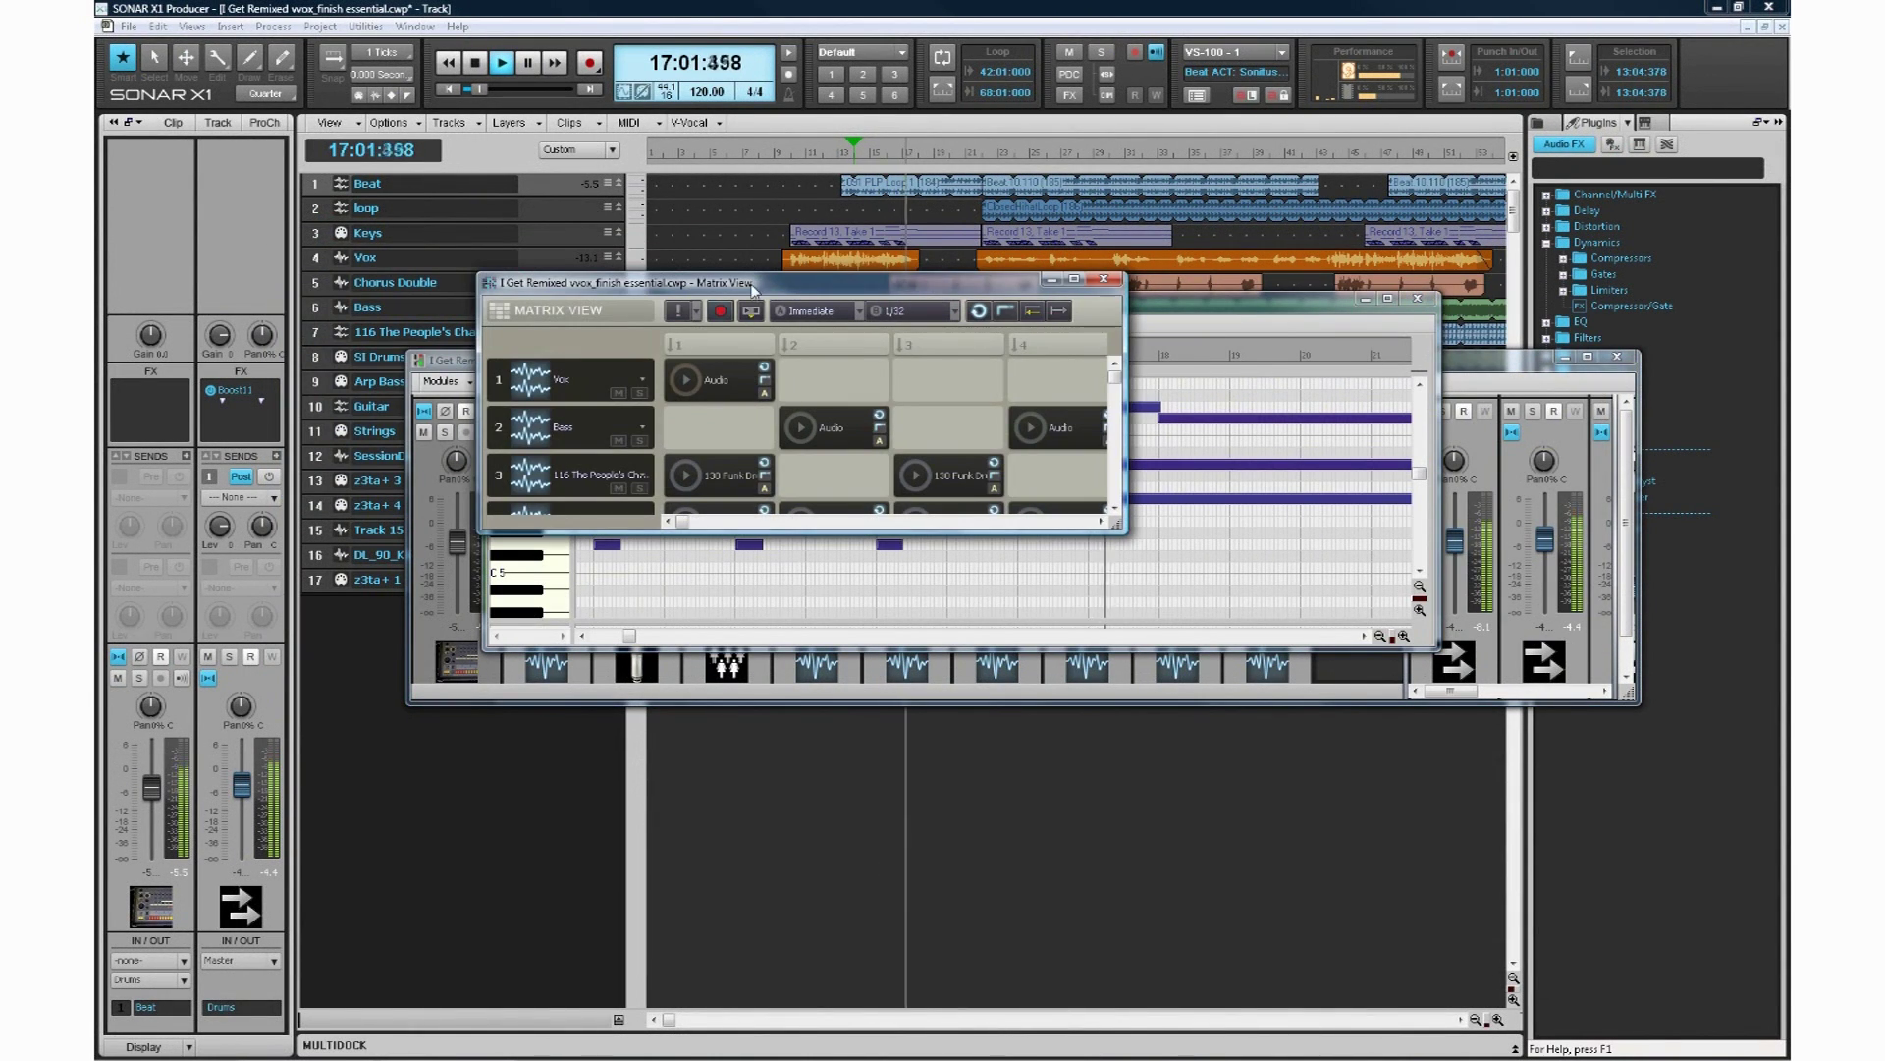
- Dock Matrix View and Piano Roll as MultiDock tabs, drop Compressor/Gate on the Vox clip, and recall Screenset 2
drag(609, 282, 718, 874)
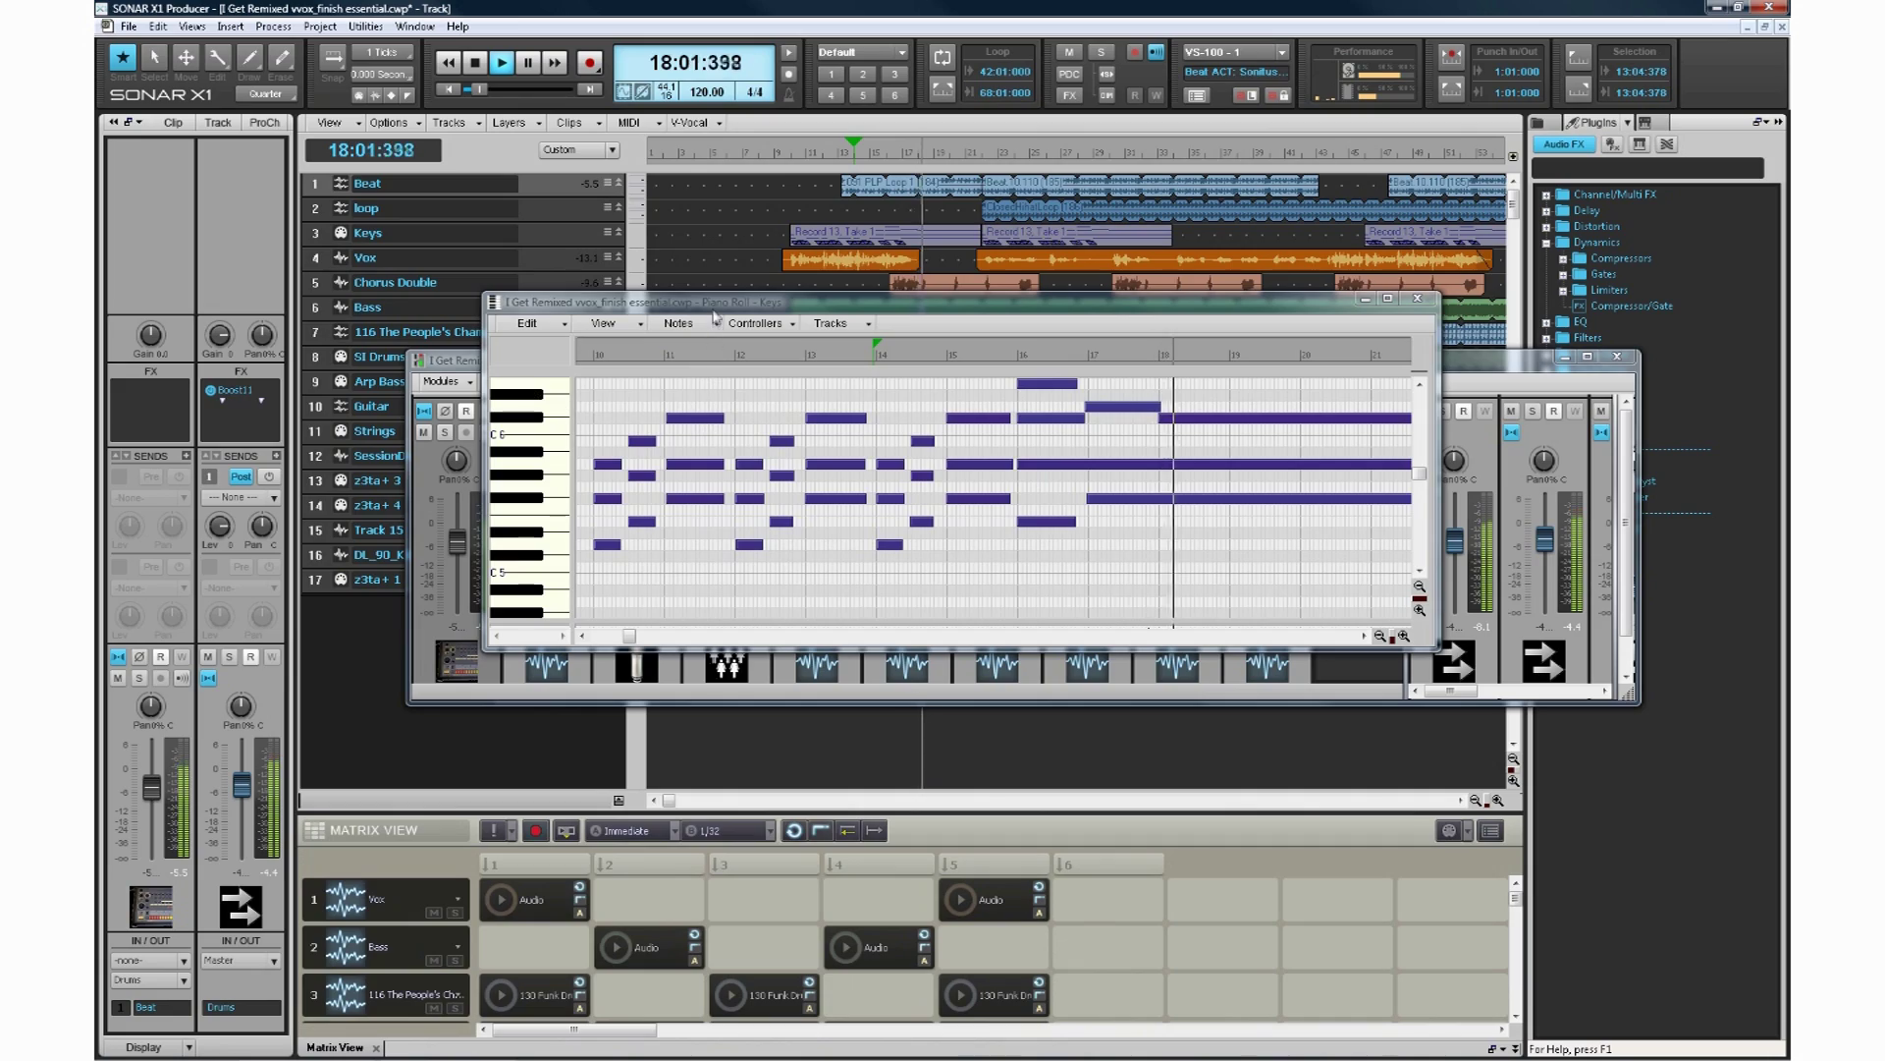
drag(629, 301, 635, 869)
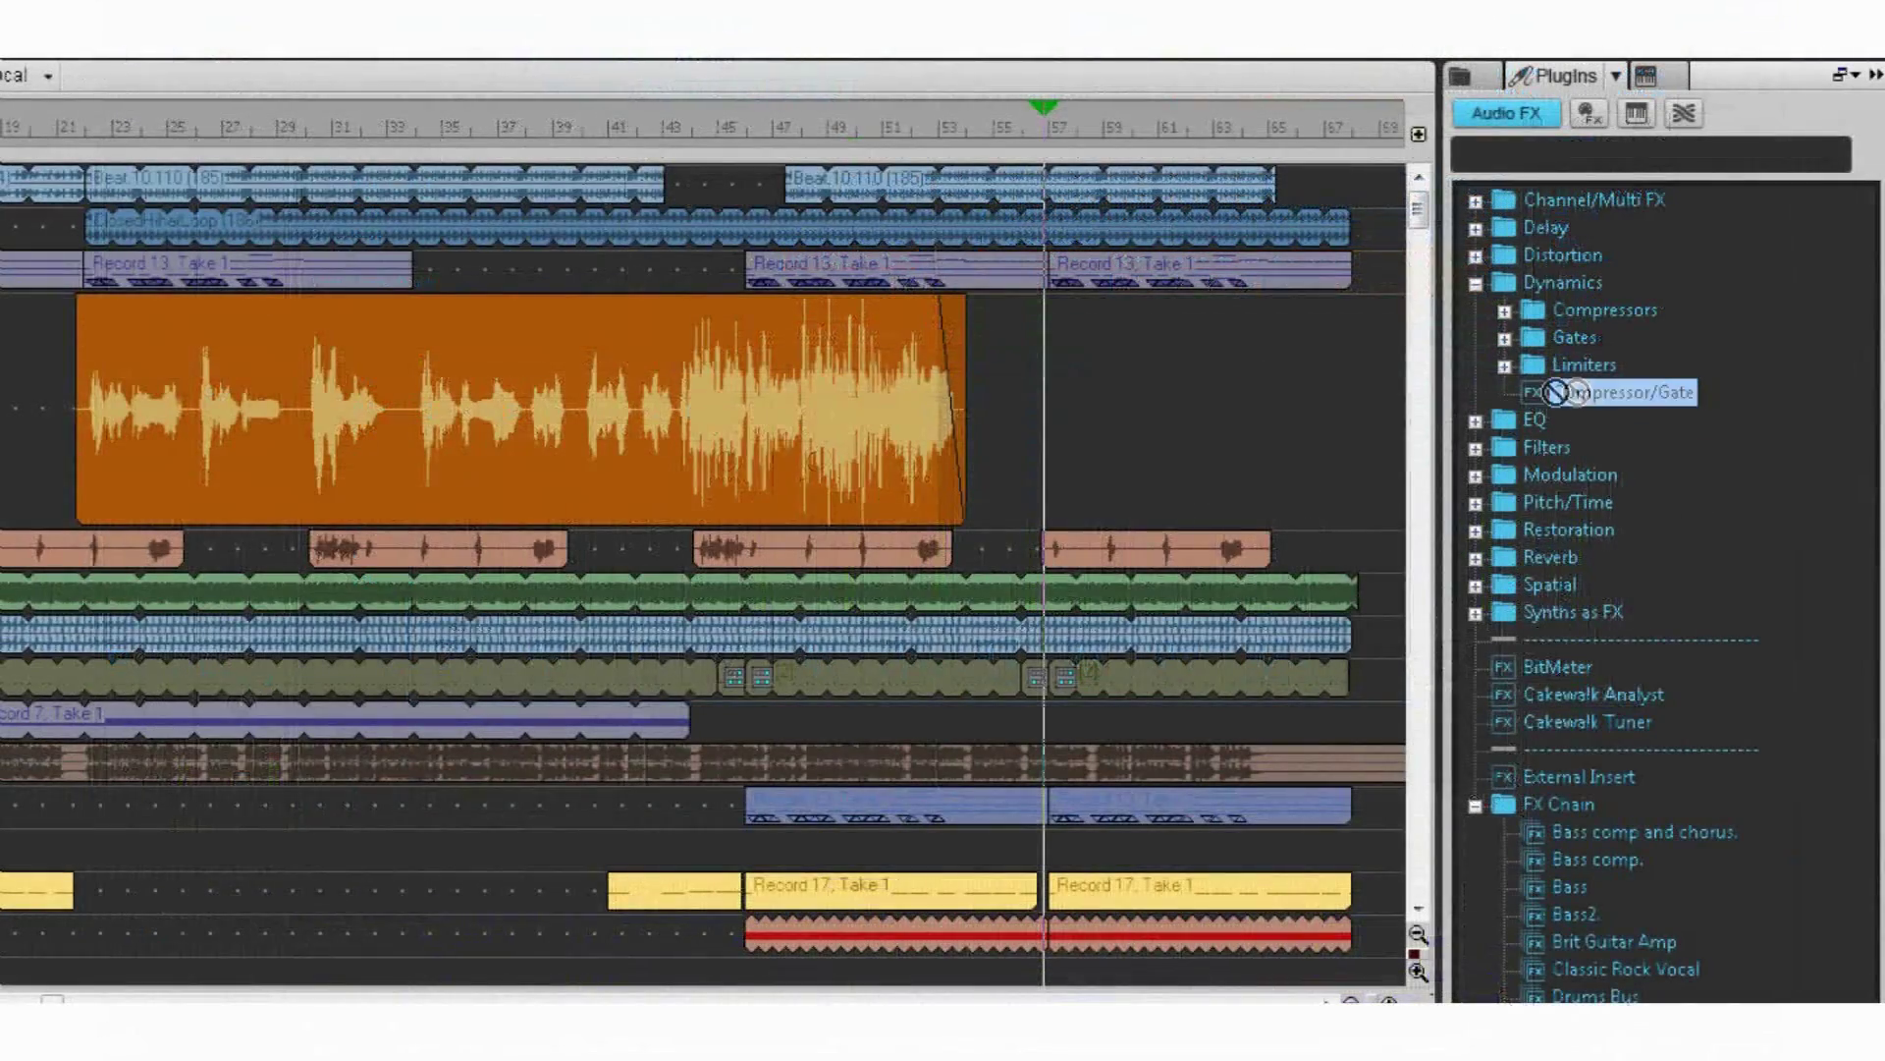
drag(1628, 304, 1194, 295)
drag(869, 375, 869, 375)
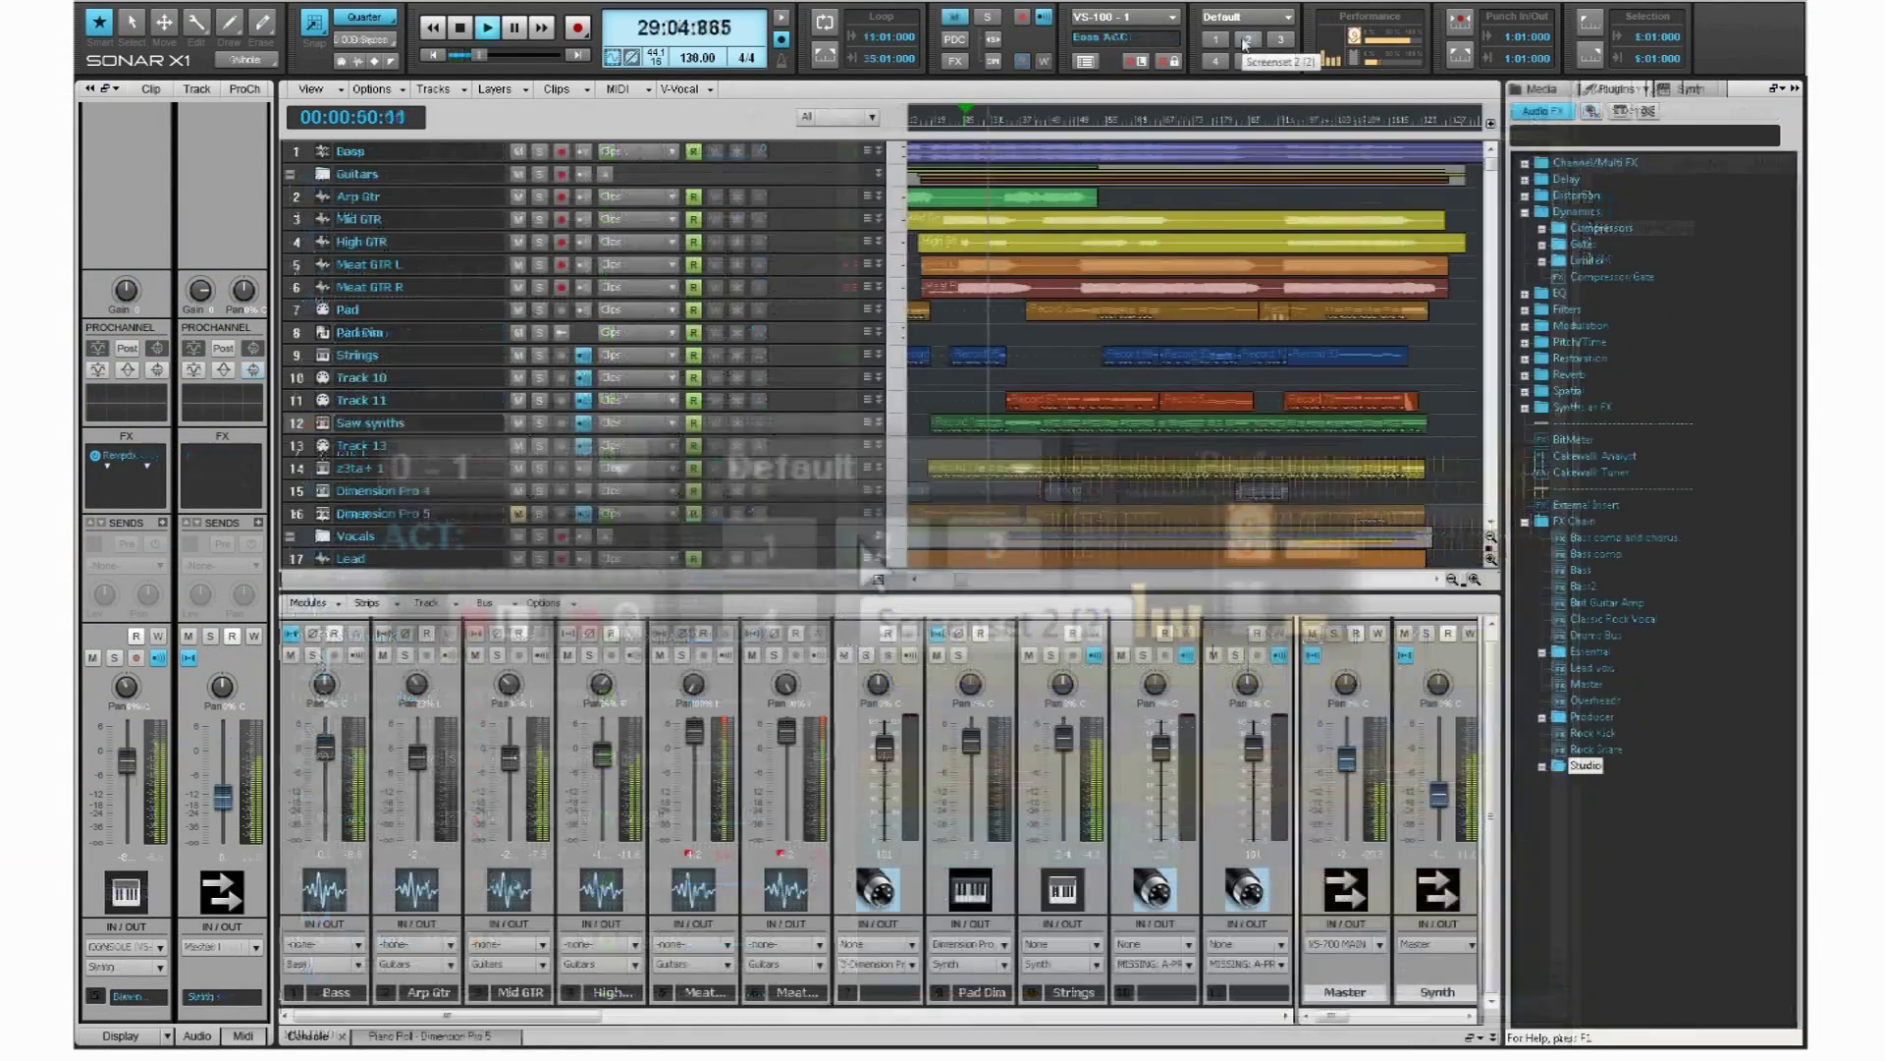
click(1247, 39)
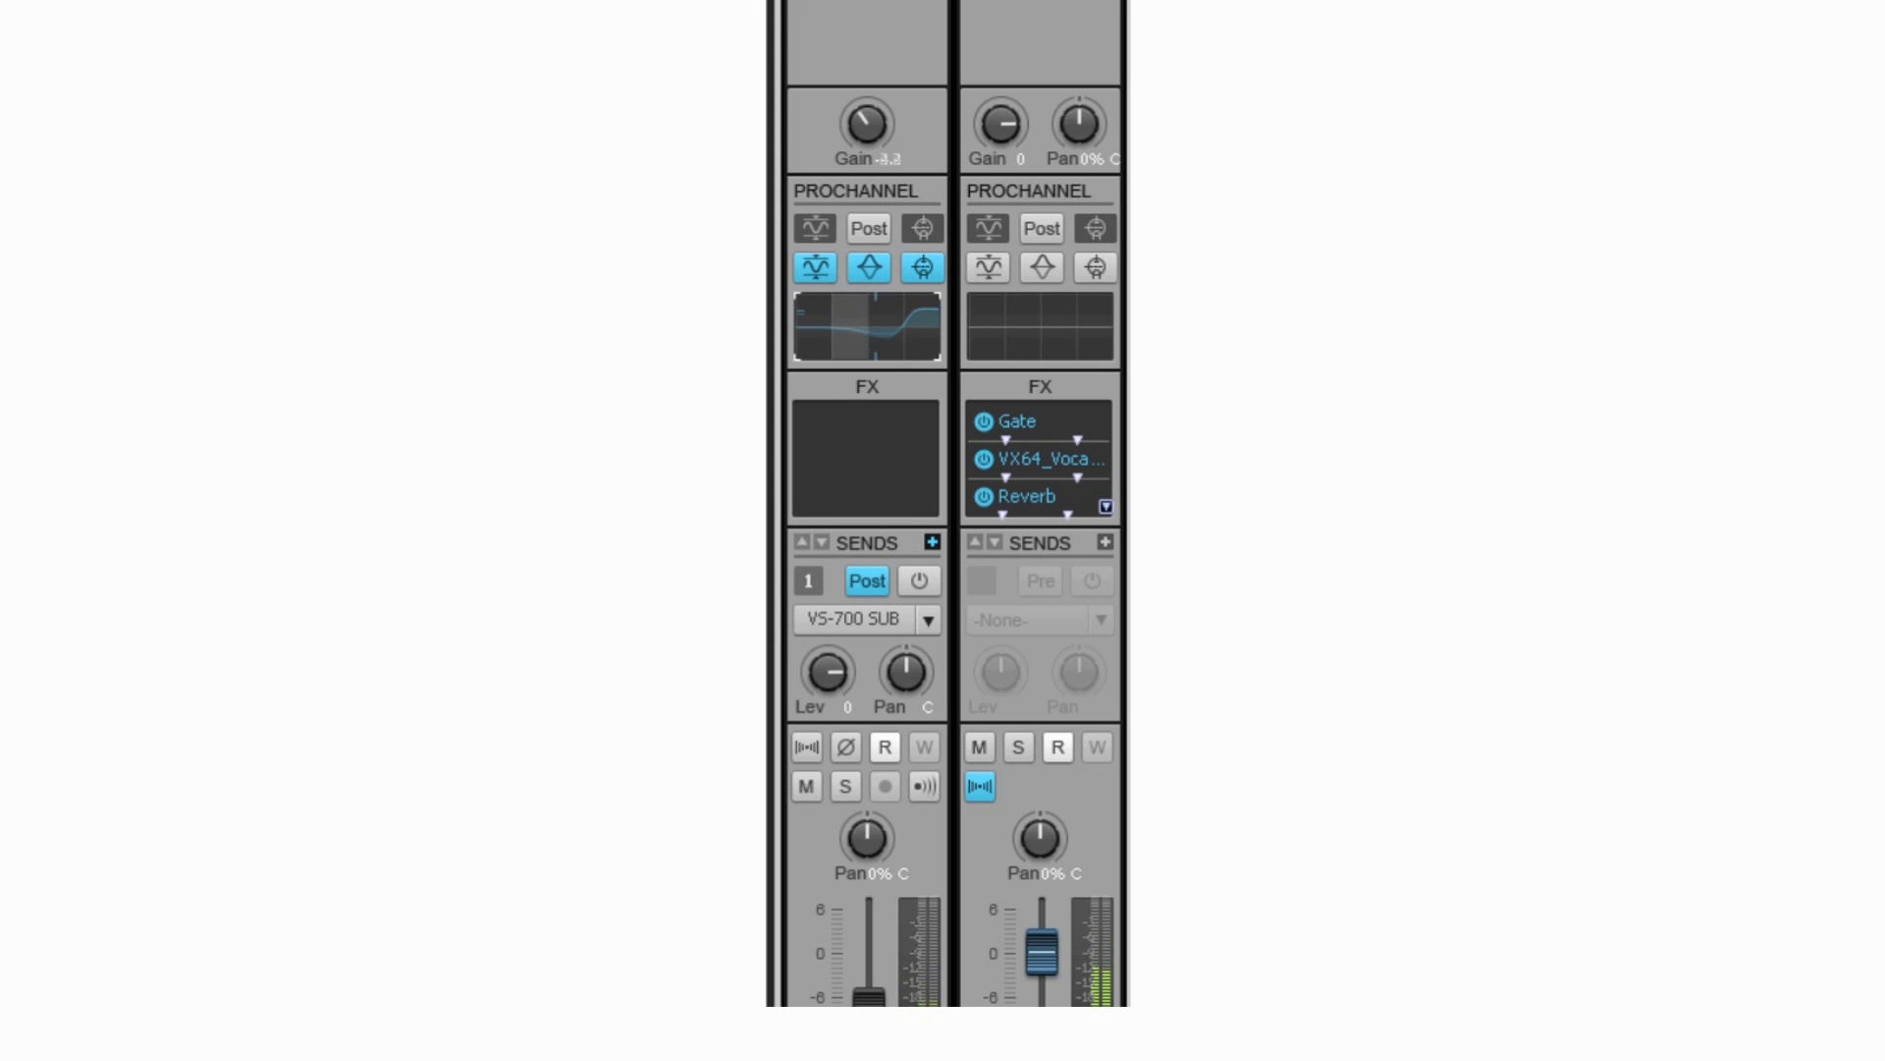
- Boost a Lead ProChannel EQ band, lower the SUB send to -2.5, solo Lead, and view Track Inspector
drag(853, 332, 853, 314)
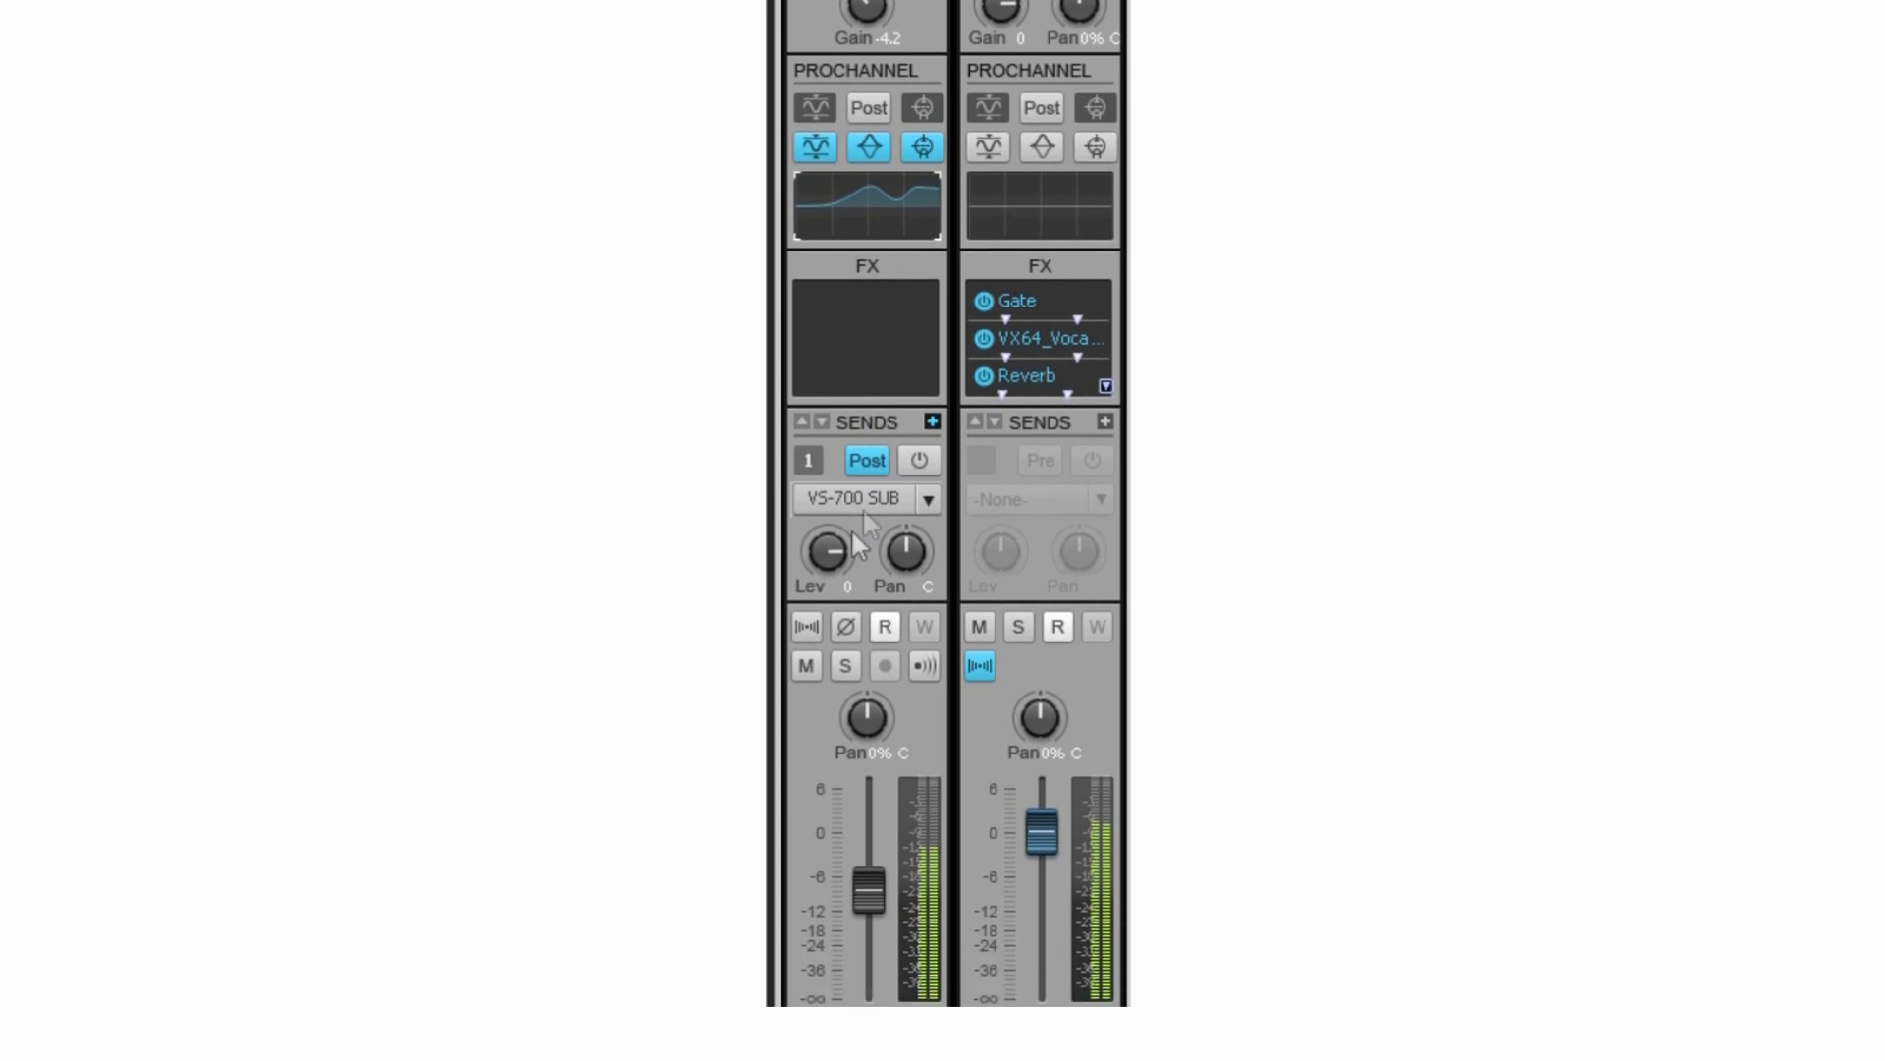
drag(828, 671, 828, 688)
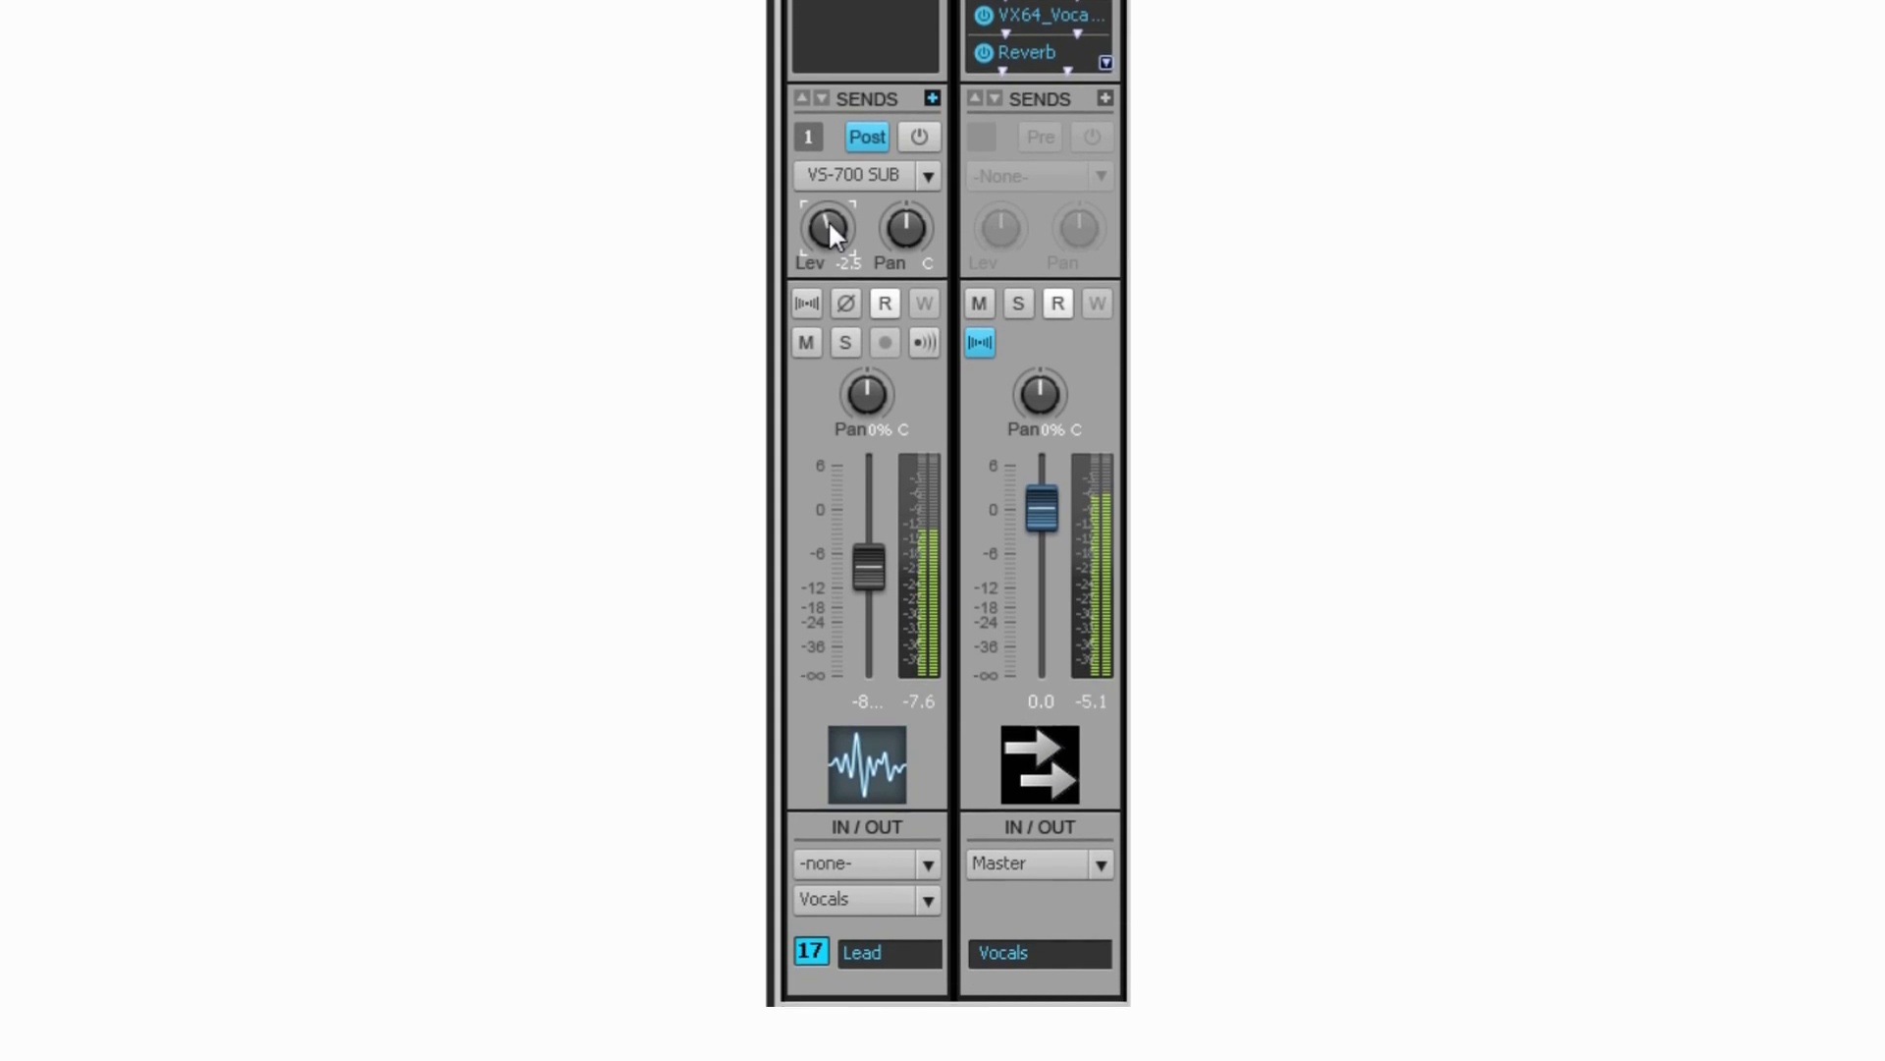
click(851, 315)
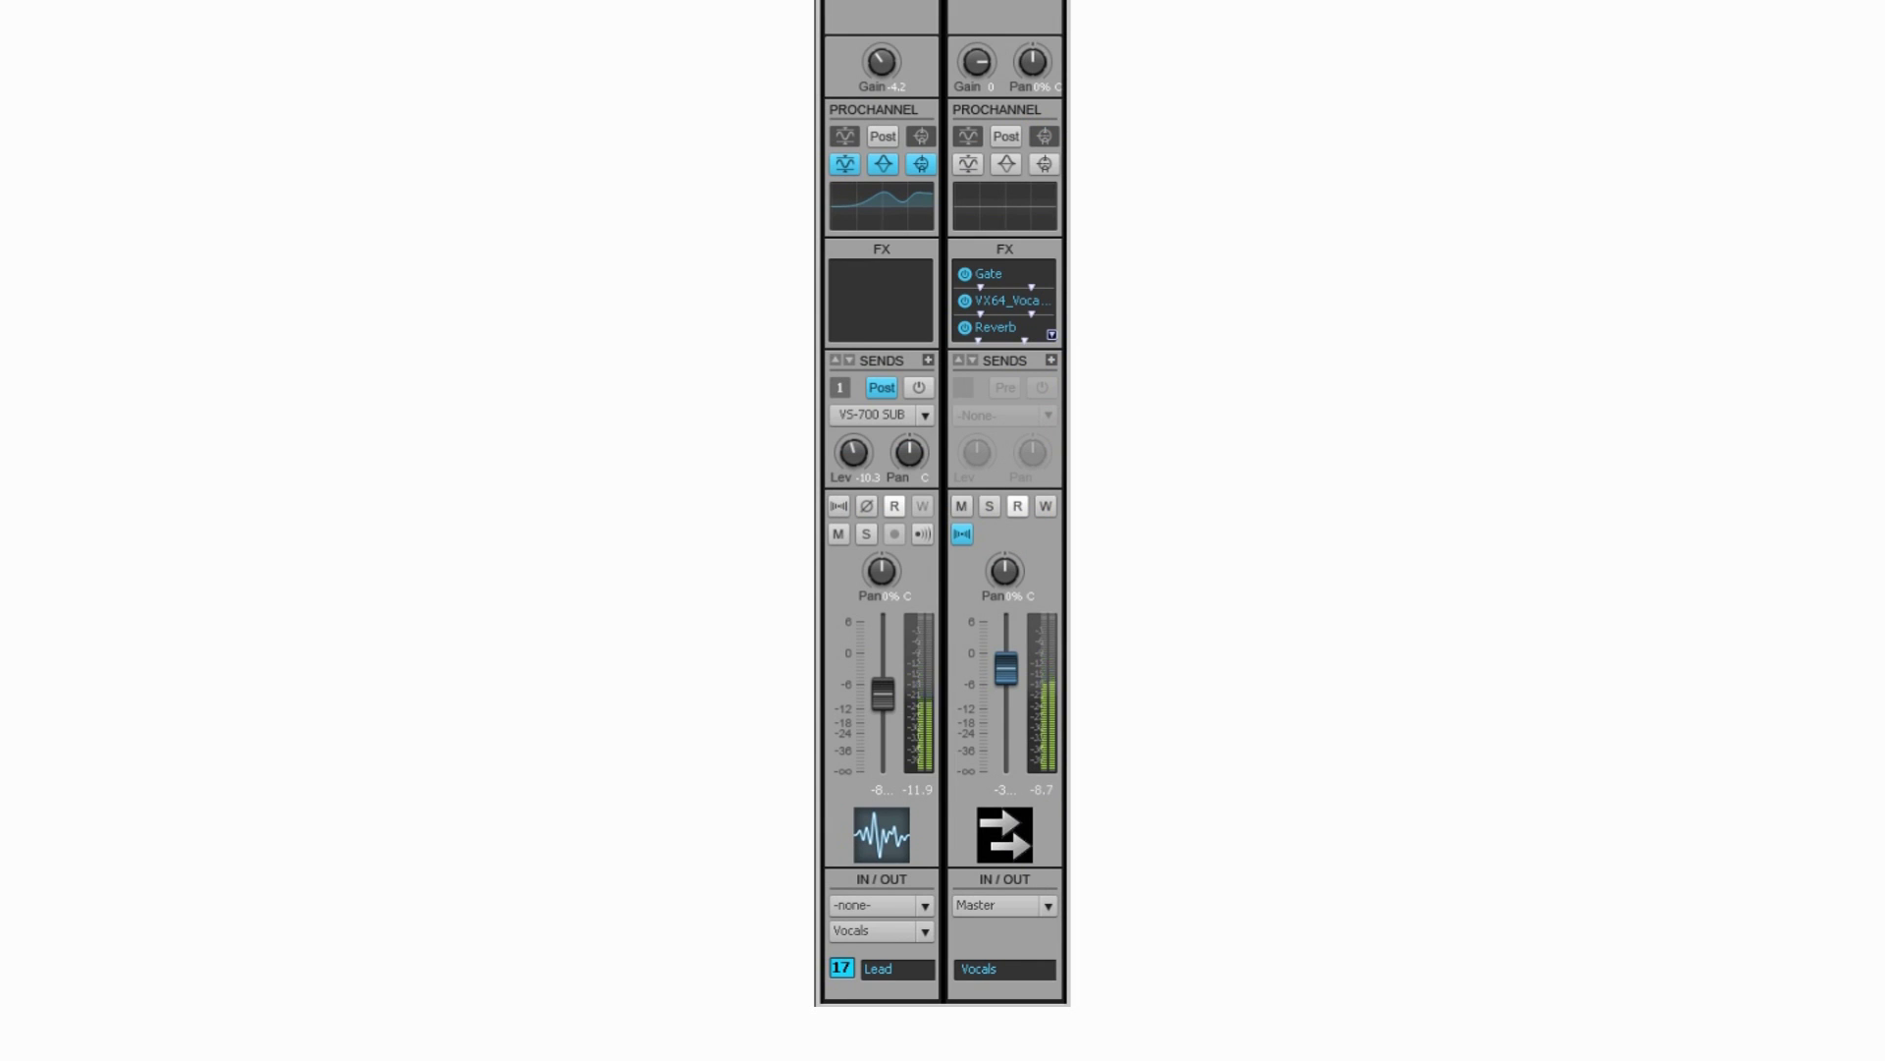
click(893, 211)
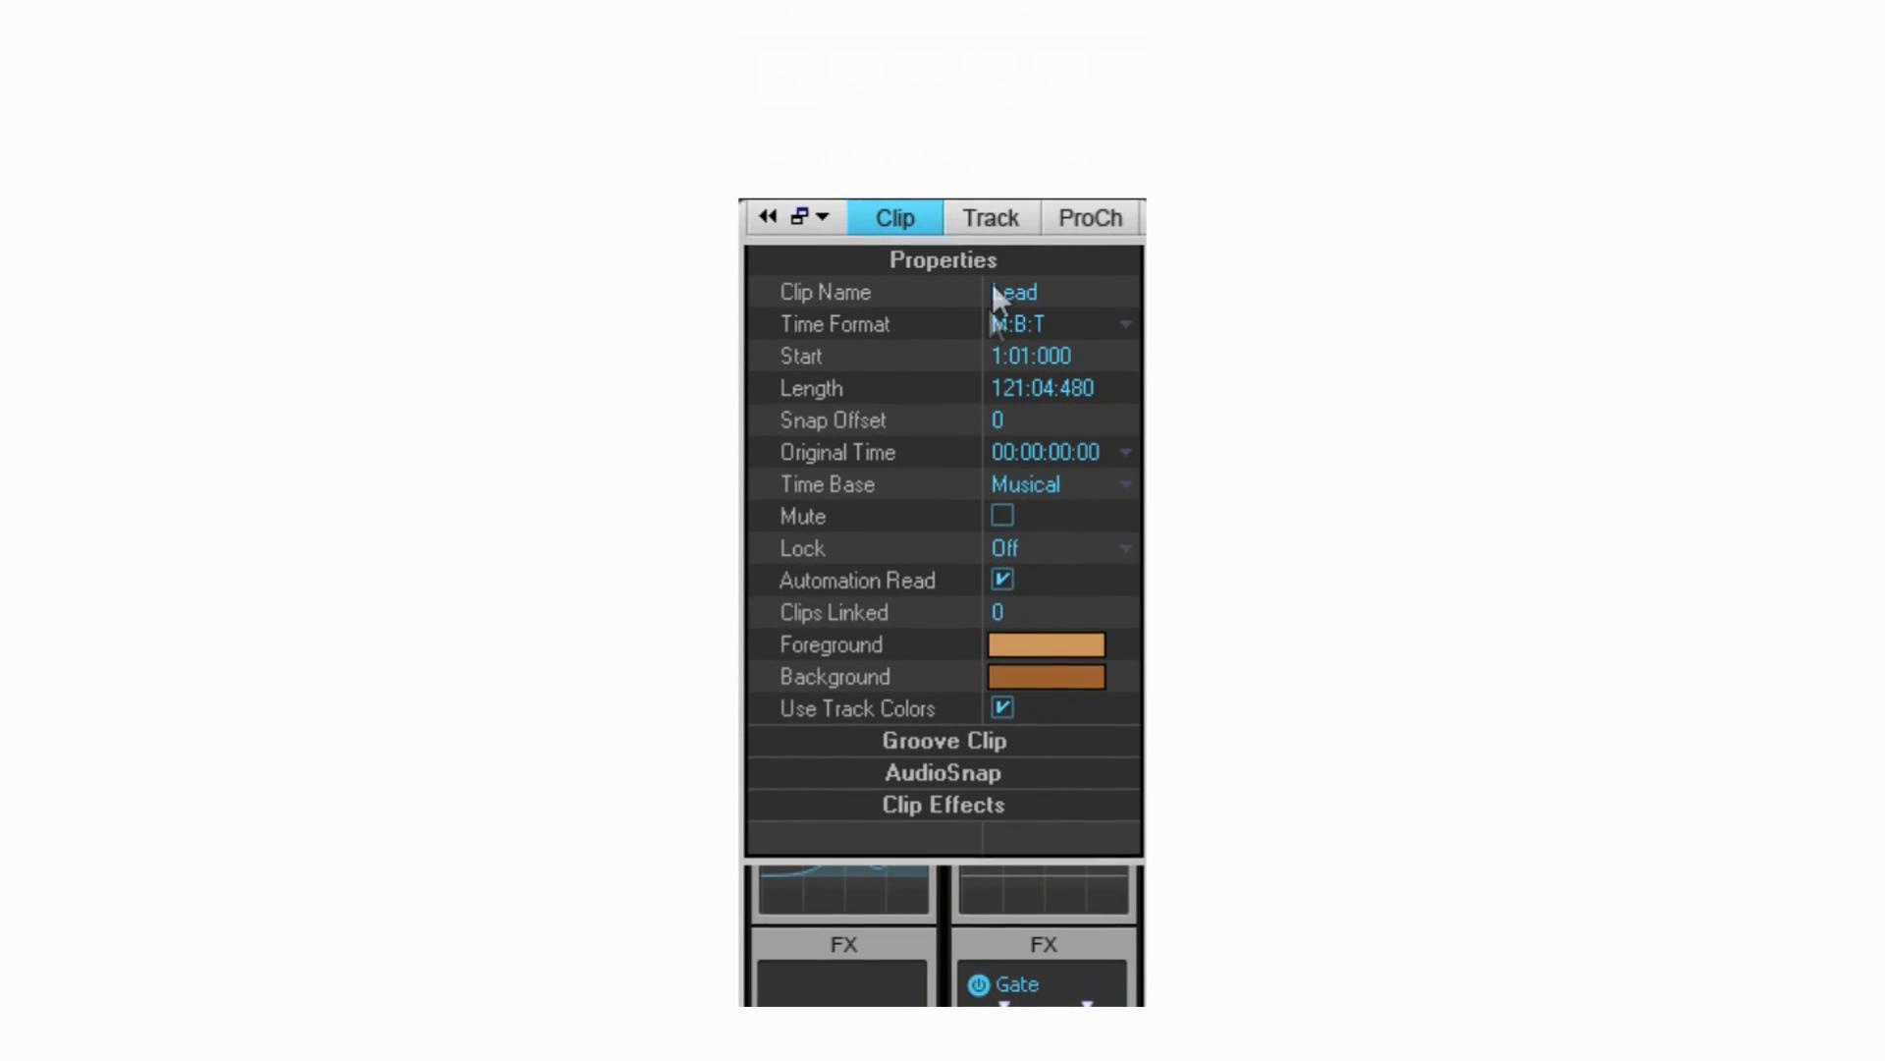
click(998, 216)
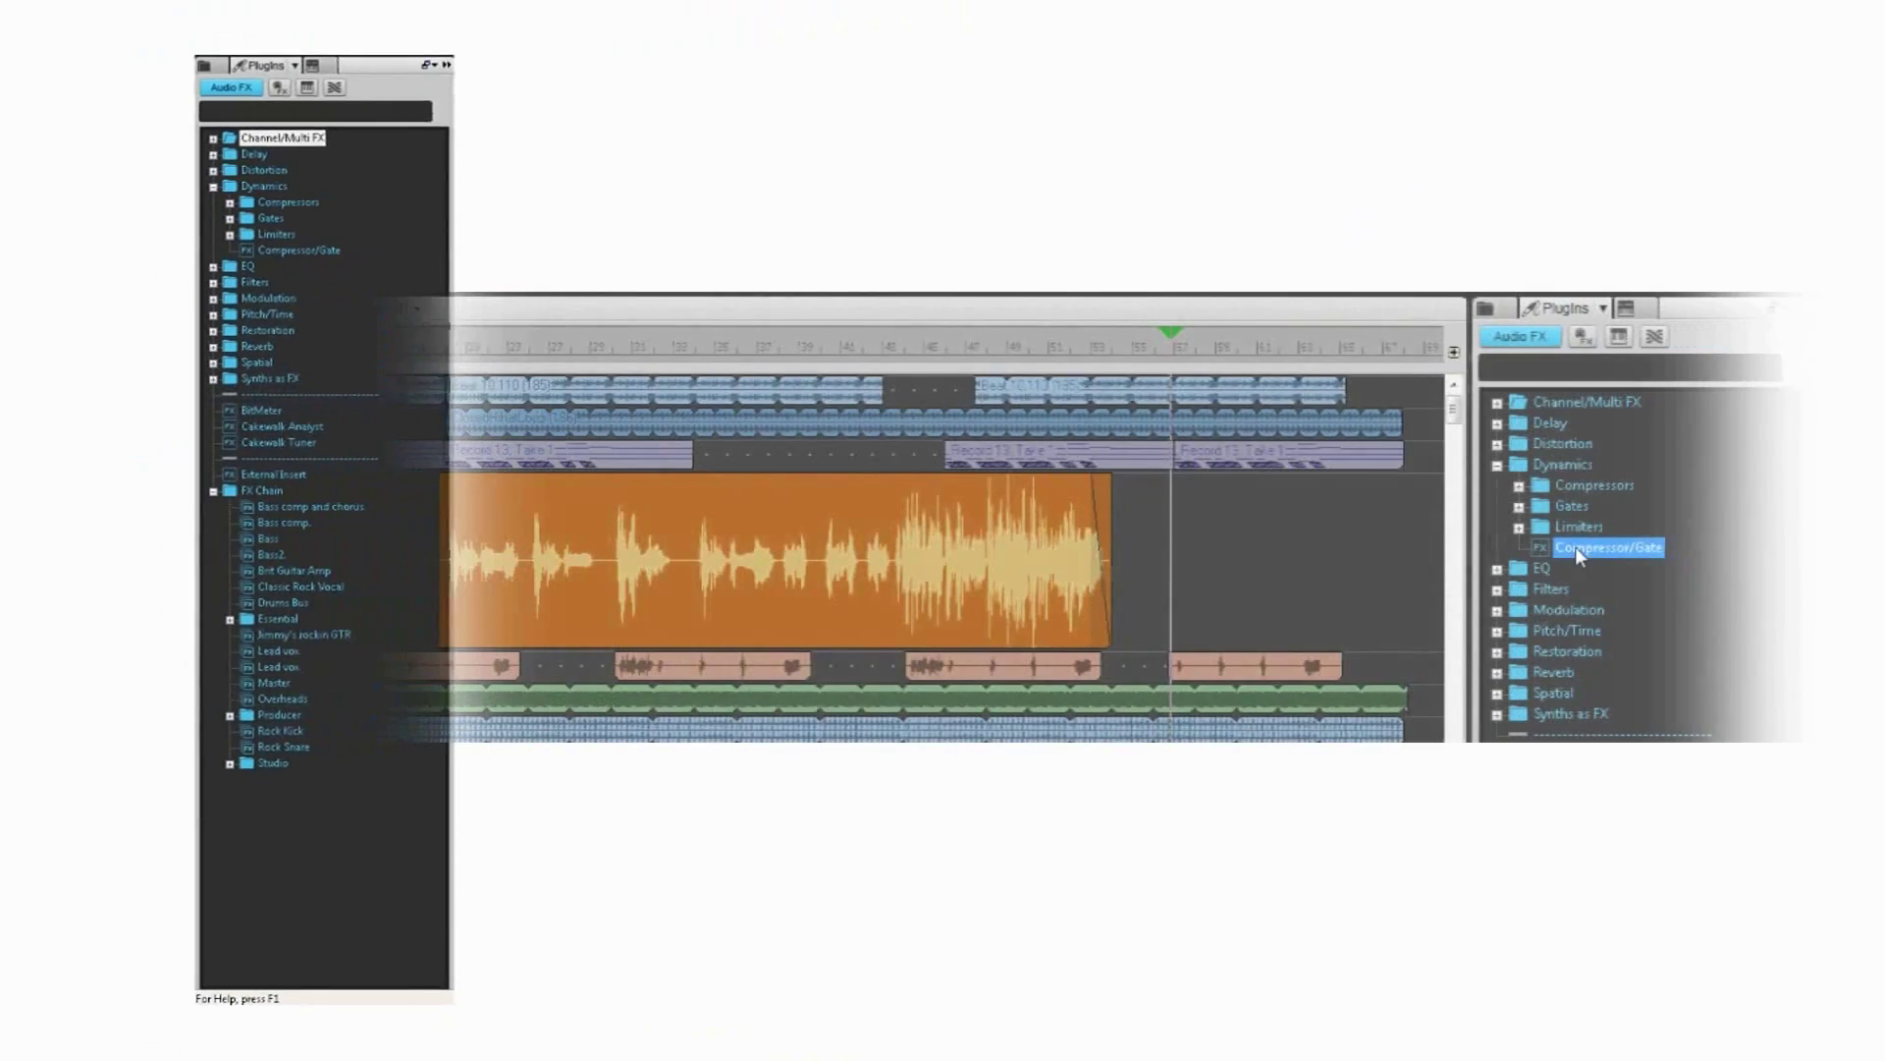
- Drop Compressor/Gate onto the Vox clip and dock the plugin browser at the left
drag(1606, 304, 1246, 303)
drag(1039, 534, 1043, 542)
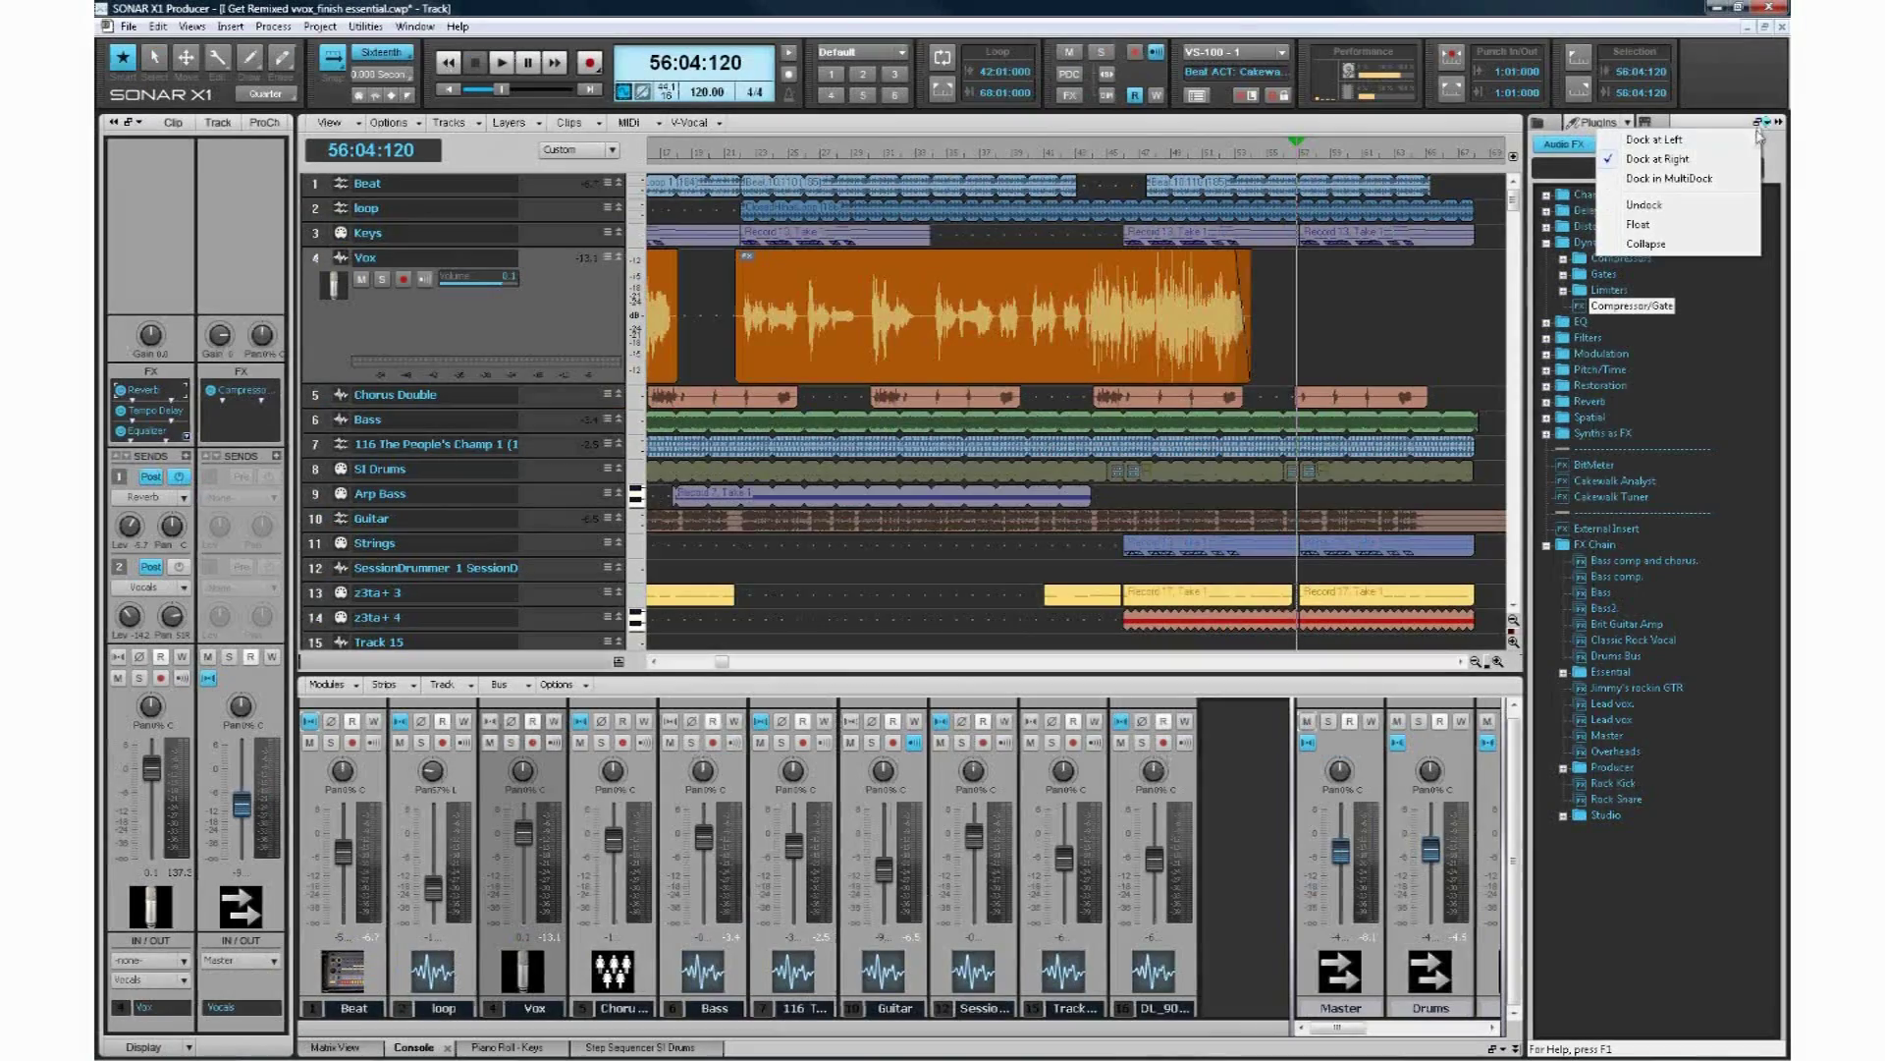
click(1750, 140)
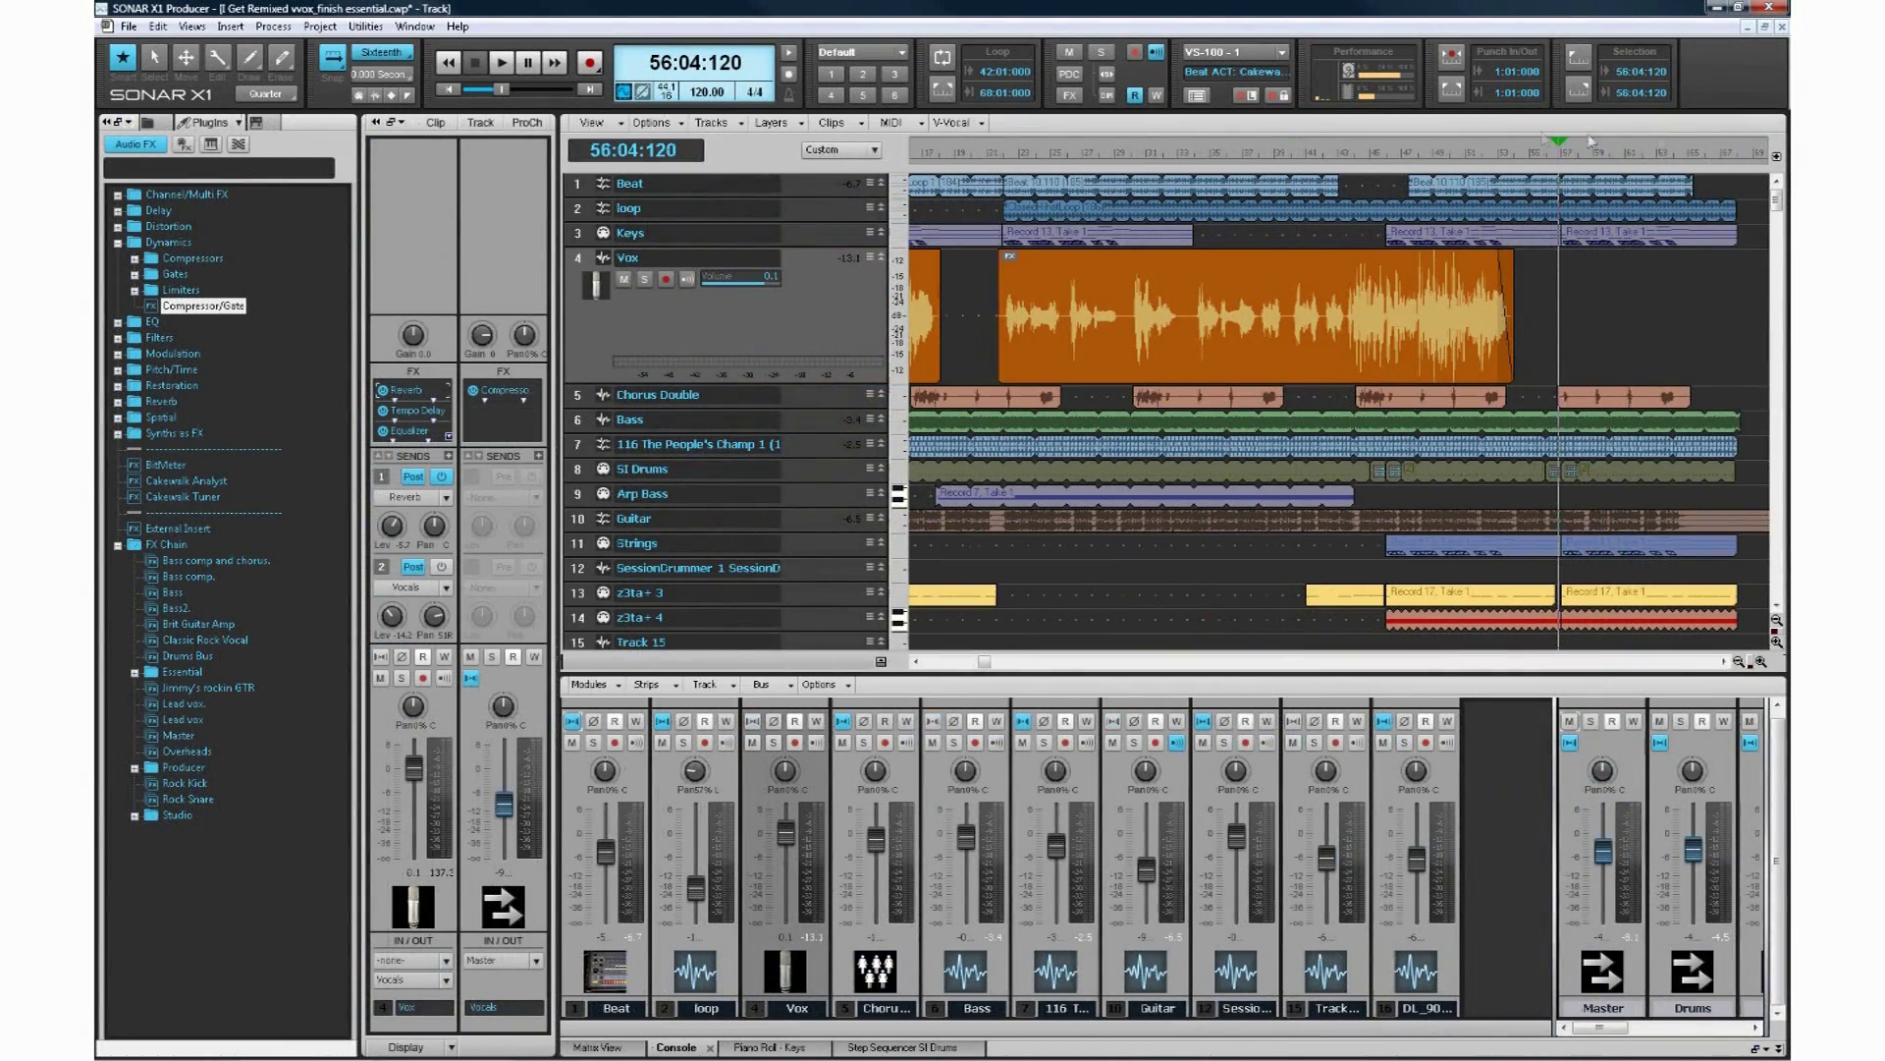
- Float the browser into the MultiDock, show the synth rack, and drop a loop into Matrix View
click(128, 122)
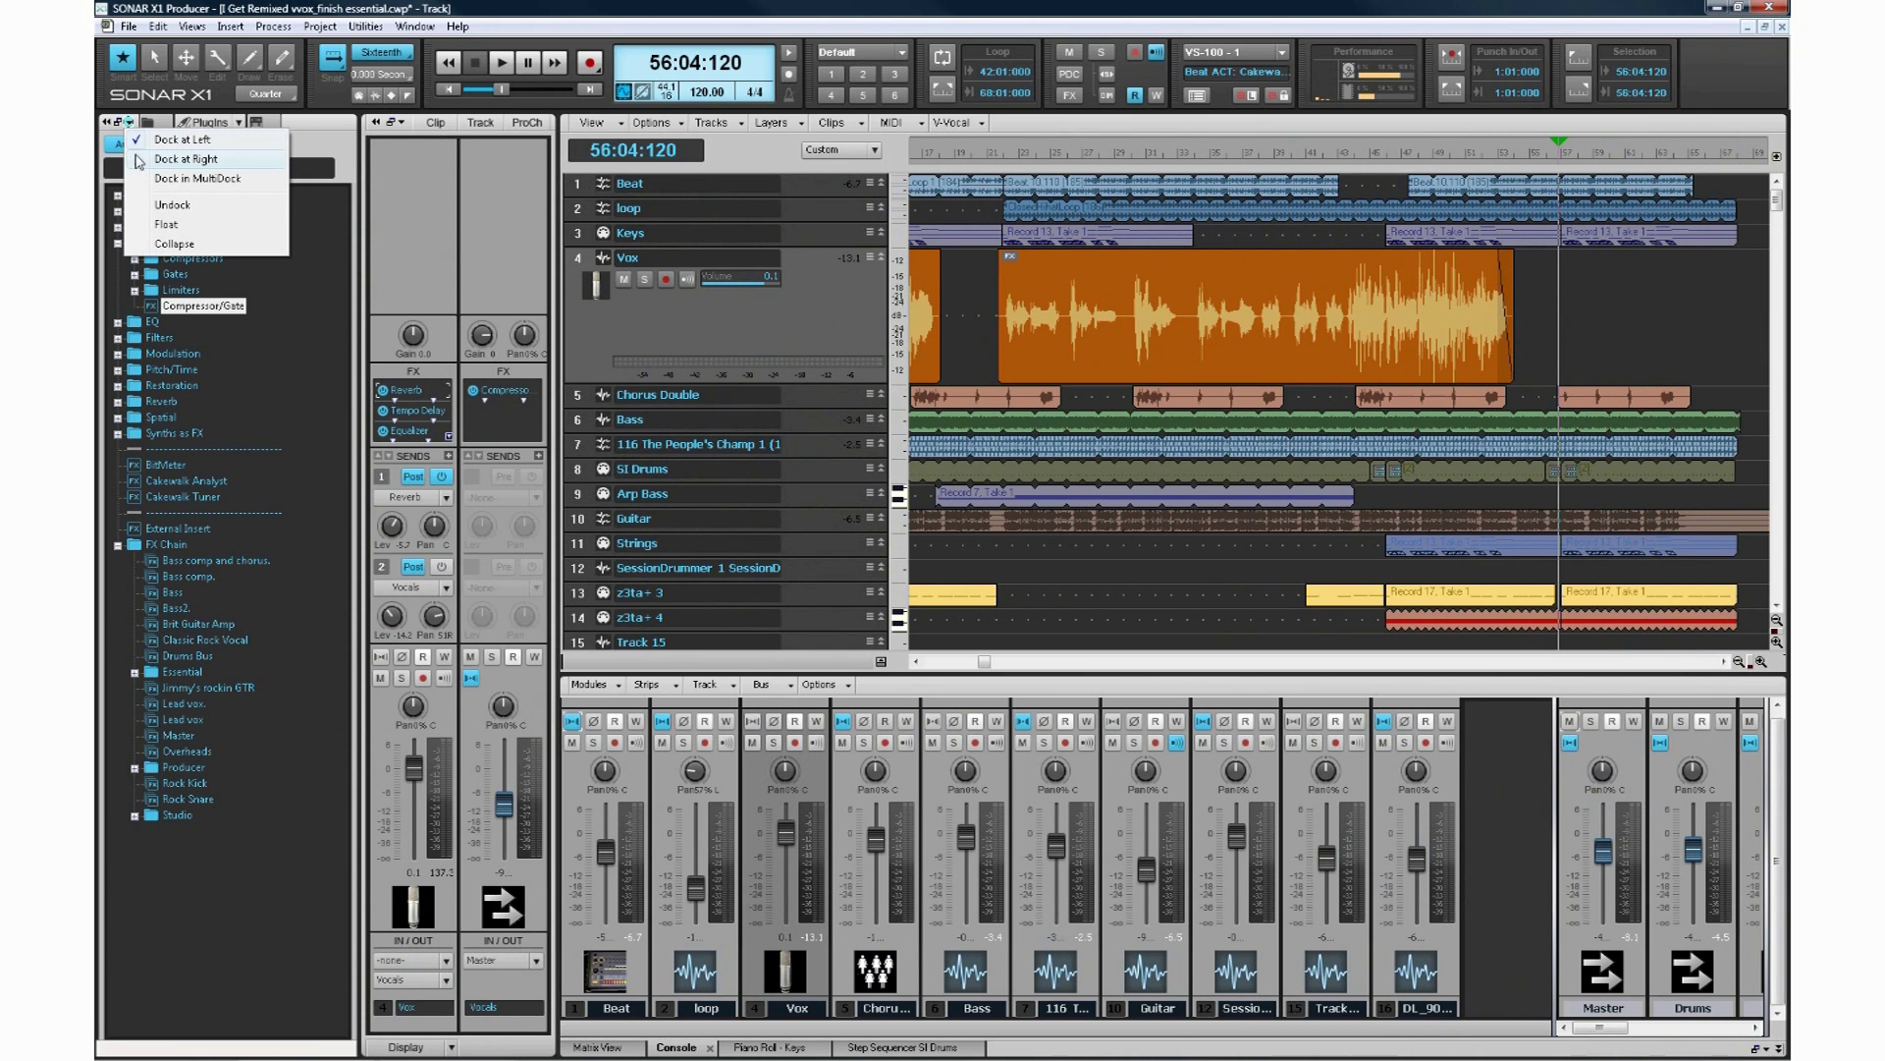
click(166, 225)
drag(246, 126, 868, 683)
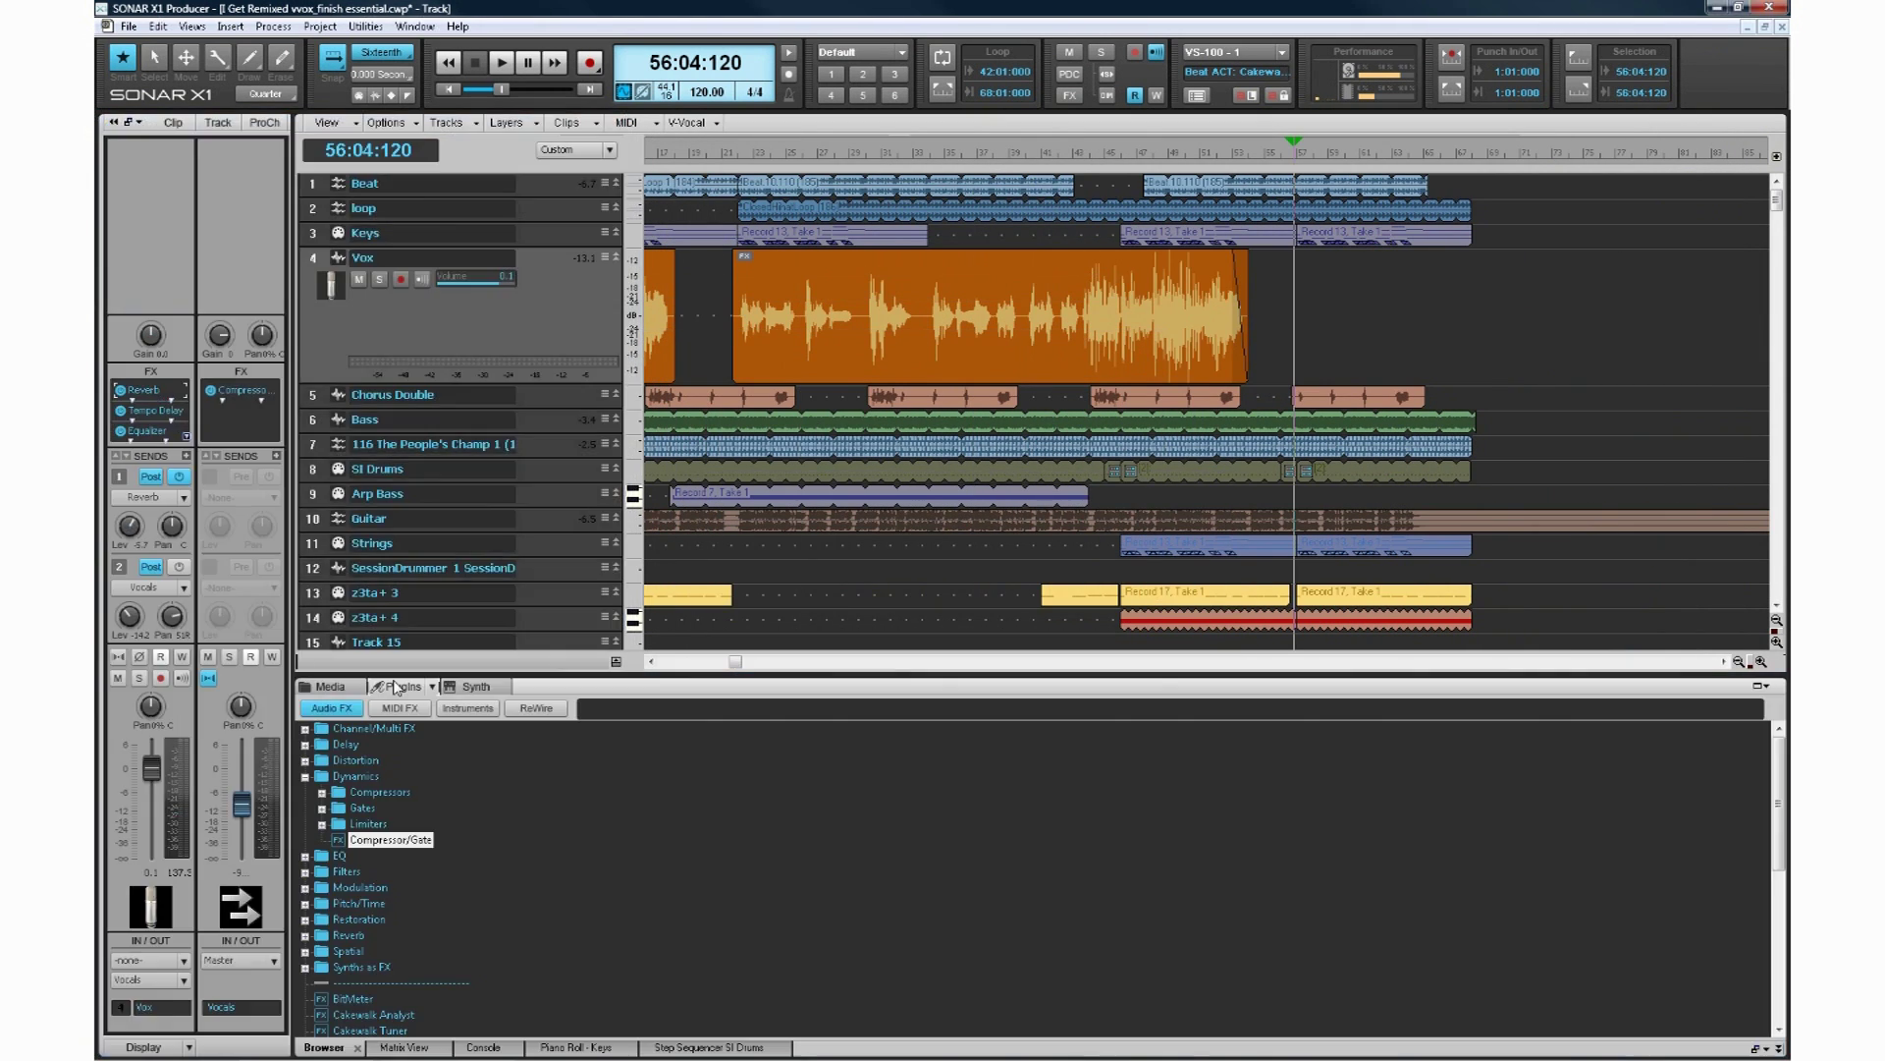
click(475, 686)
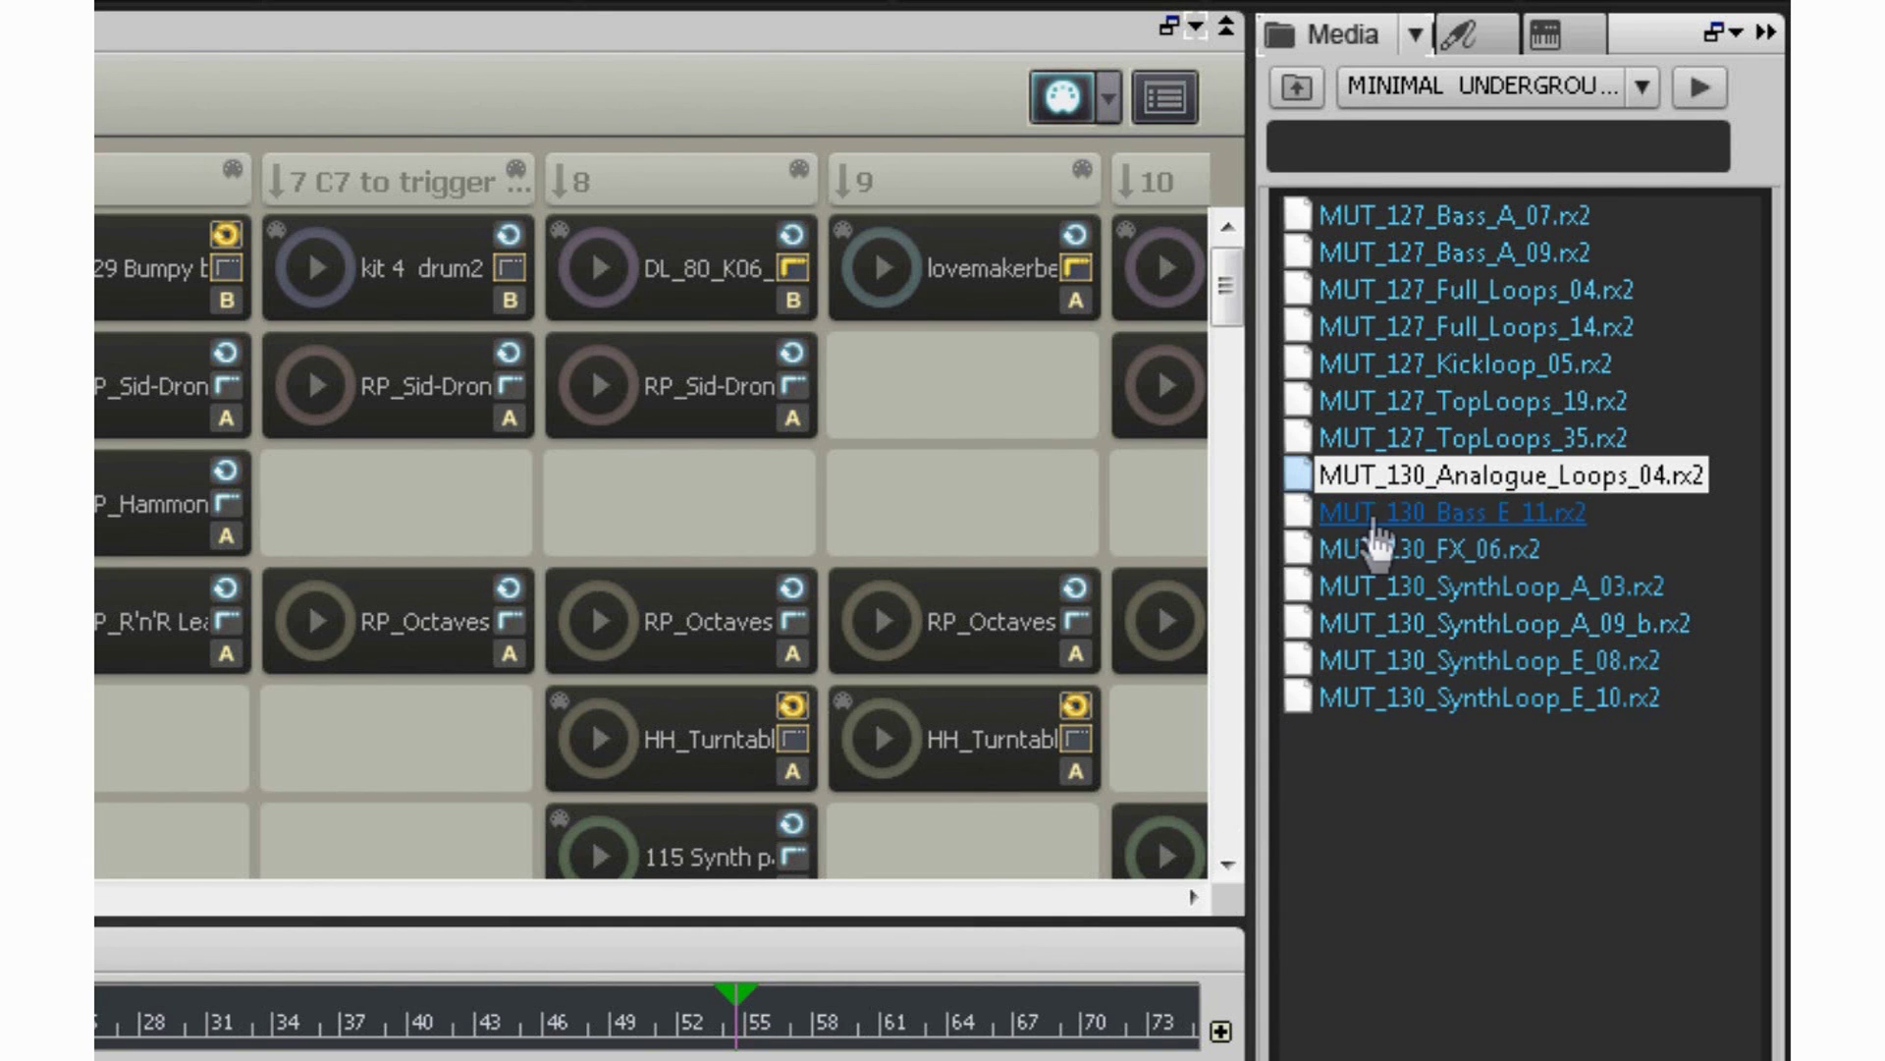
drag(1392, 491, 1096, 487)
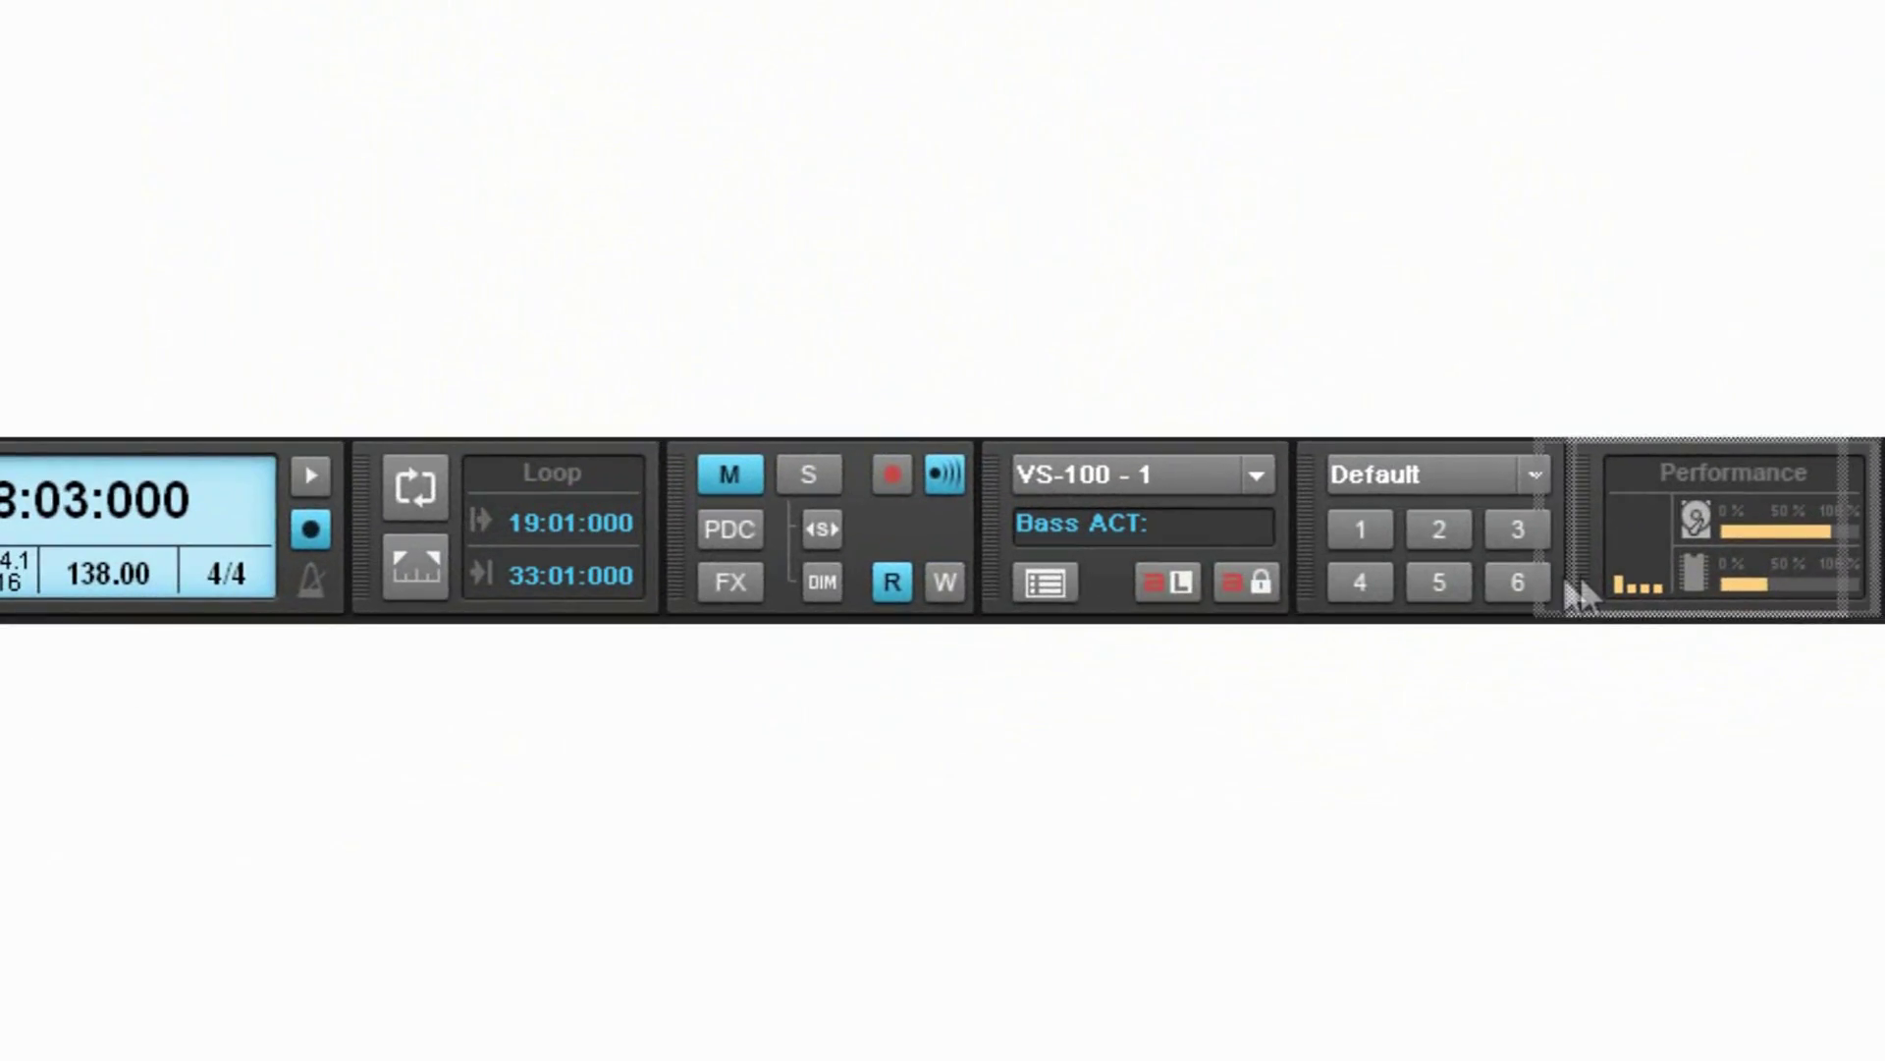
- Move the Performance and Screenset control bar modules to sit right beside the Now time clock
drag(1506, 402, 499, 401)
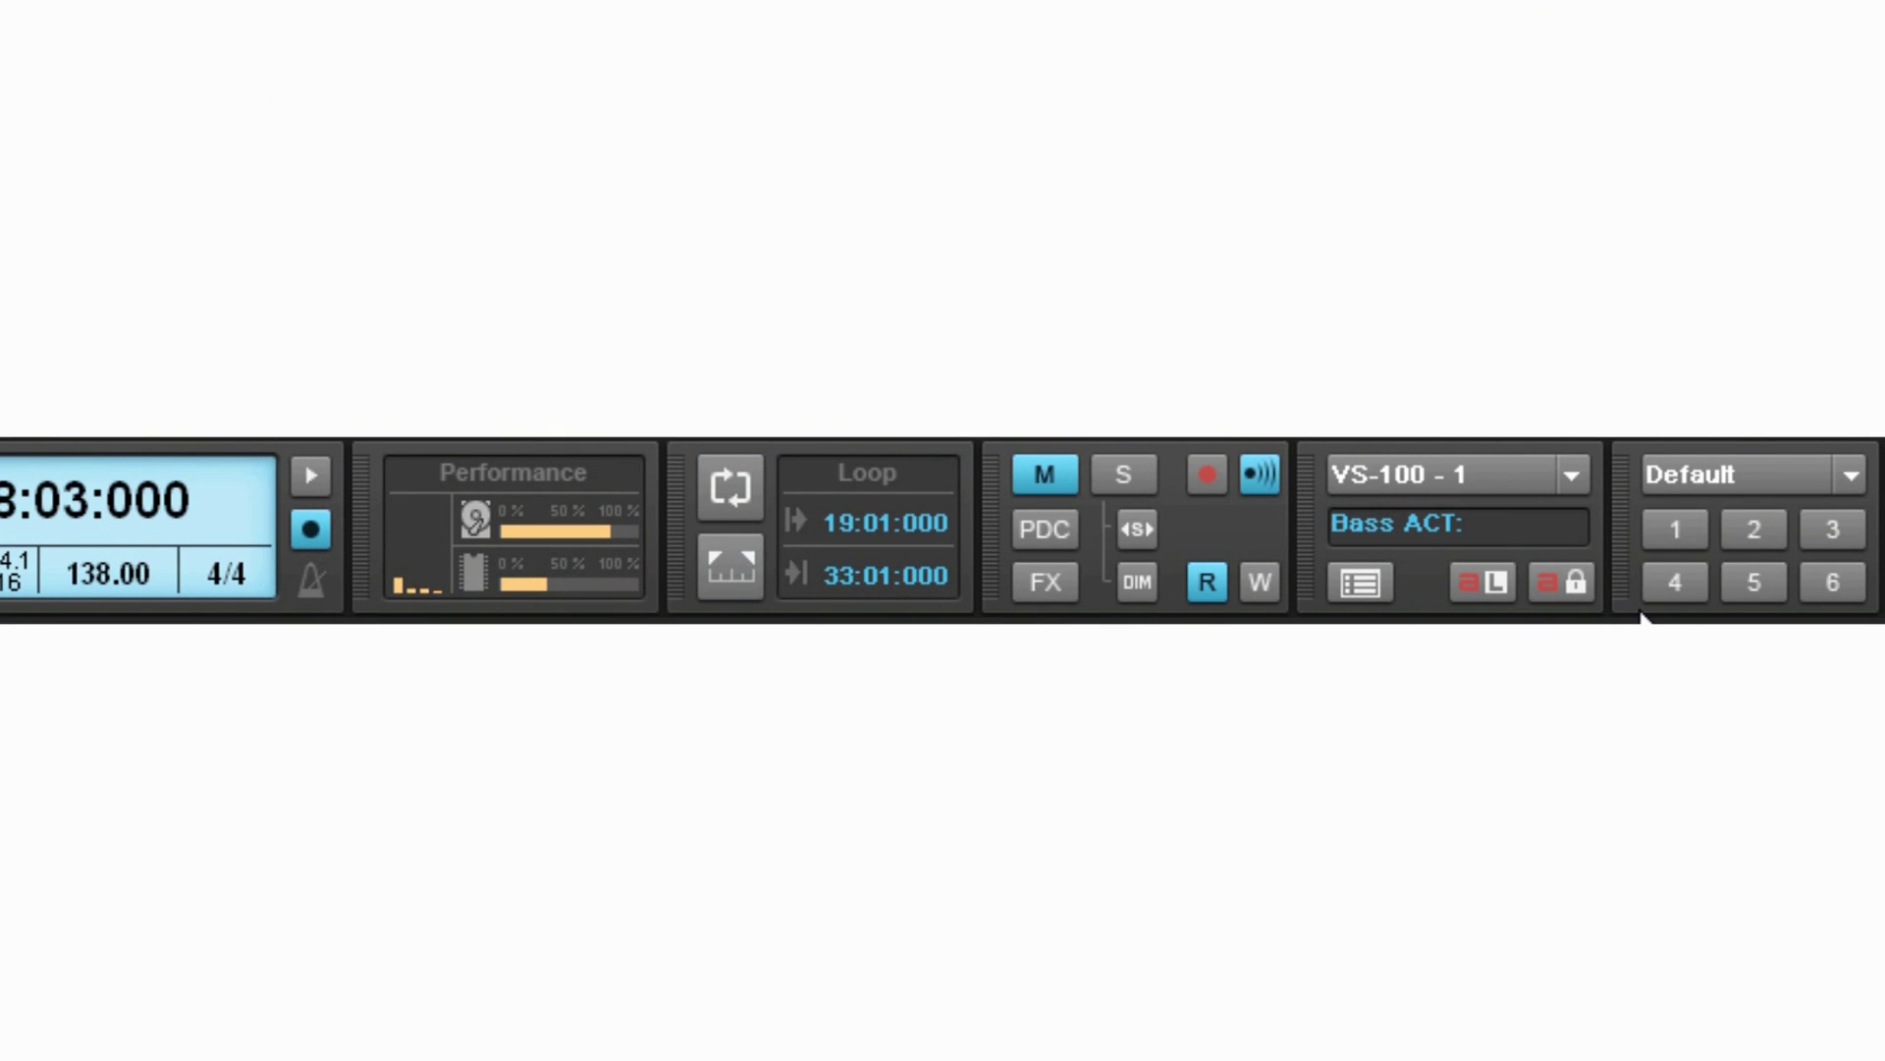
drag(1640, 614, 444, 616)
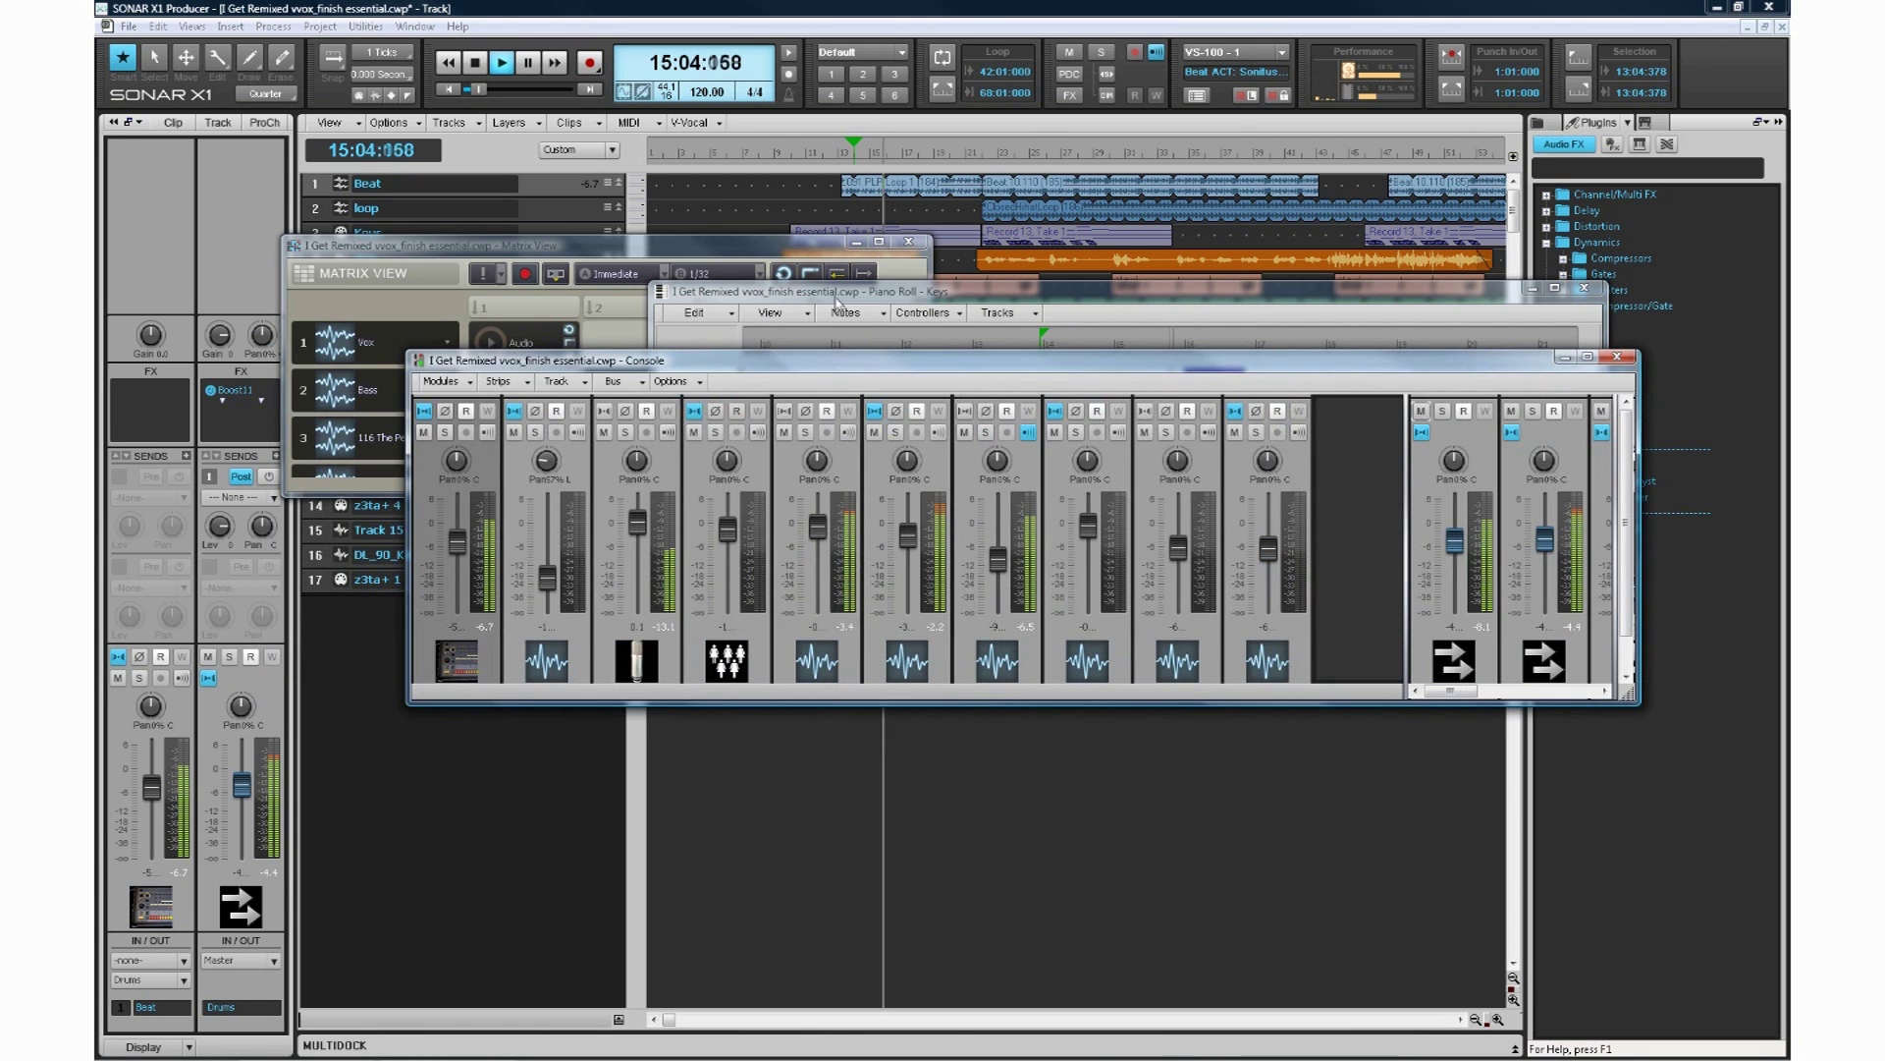
- Clear the Console aside and dock the Piano Roll and Step Sequencer as MultiDock tabs
click(786, 291)
drag(786, 291, 724, 896)
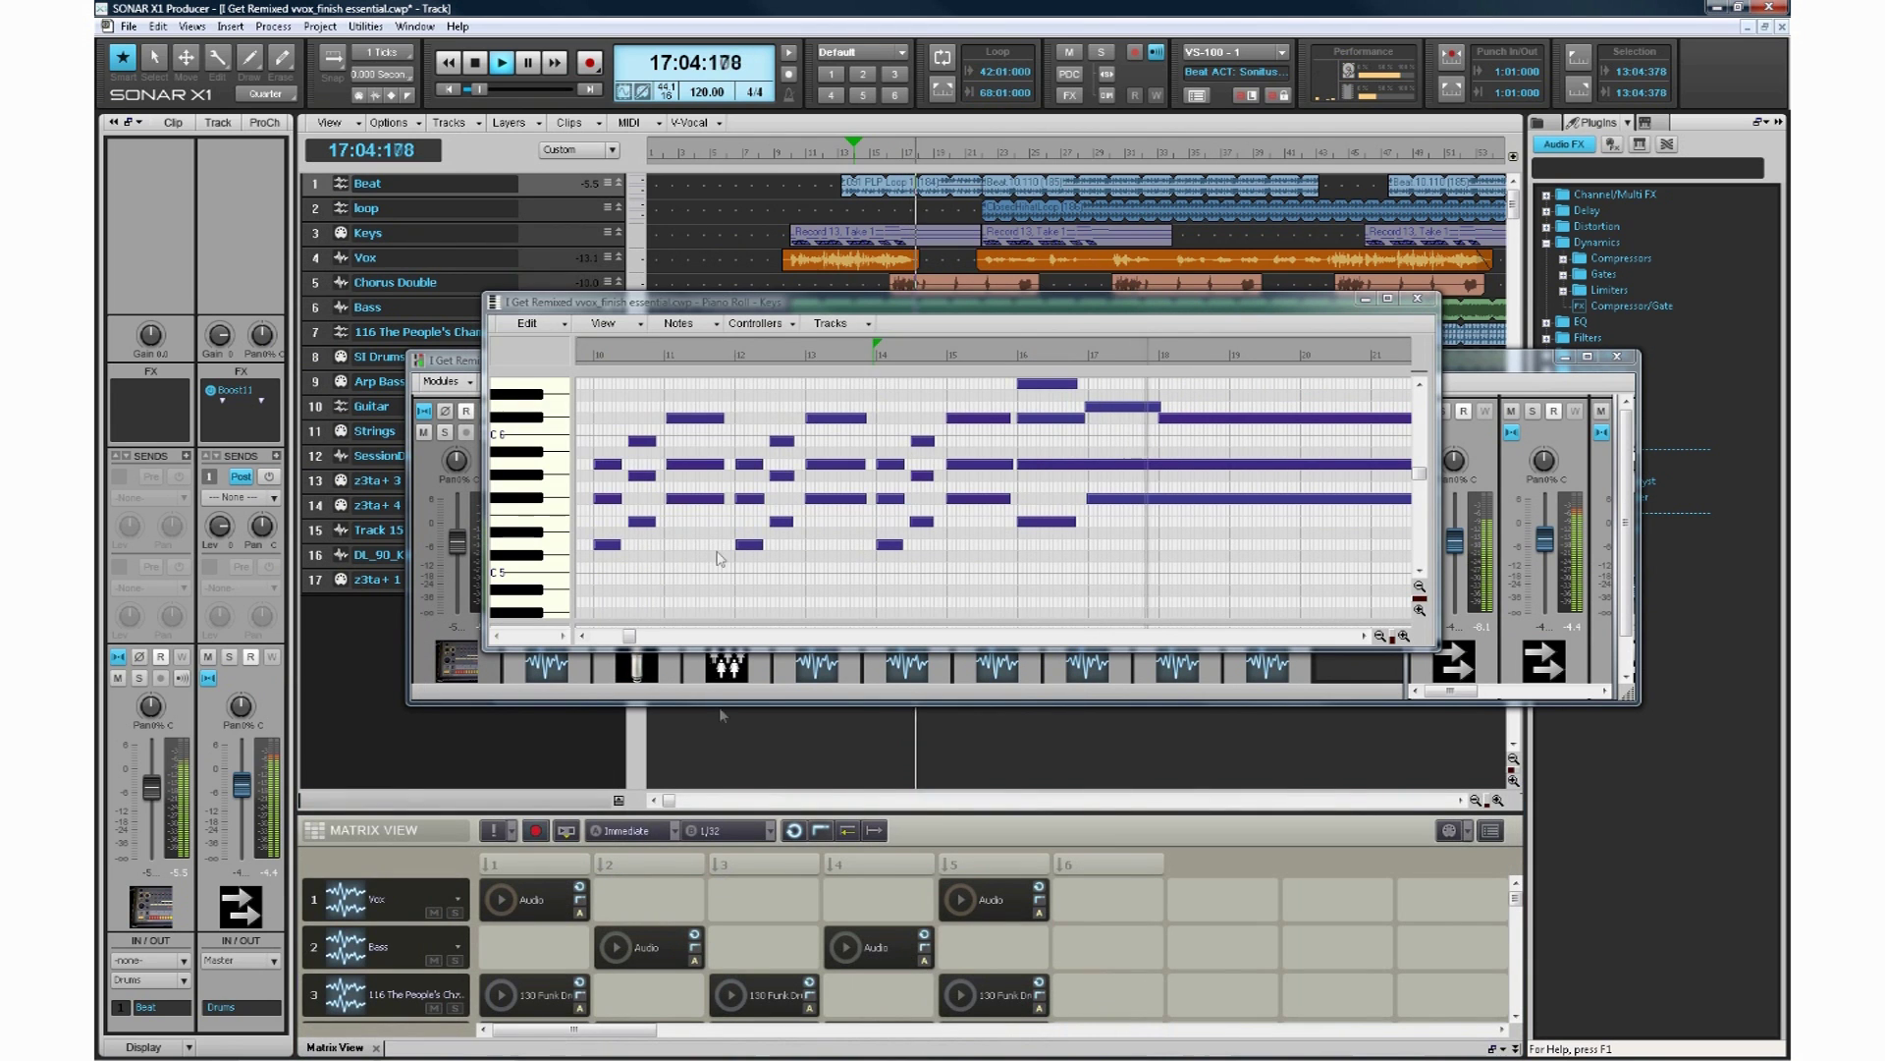
drag(714, 309, 633, 820)
drag(768, 405, 658, 817)
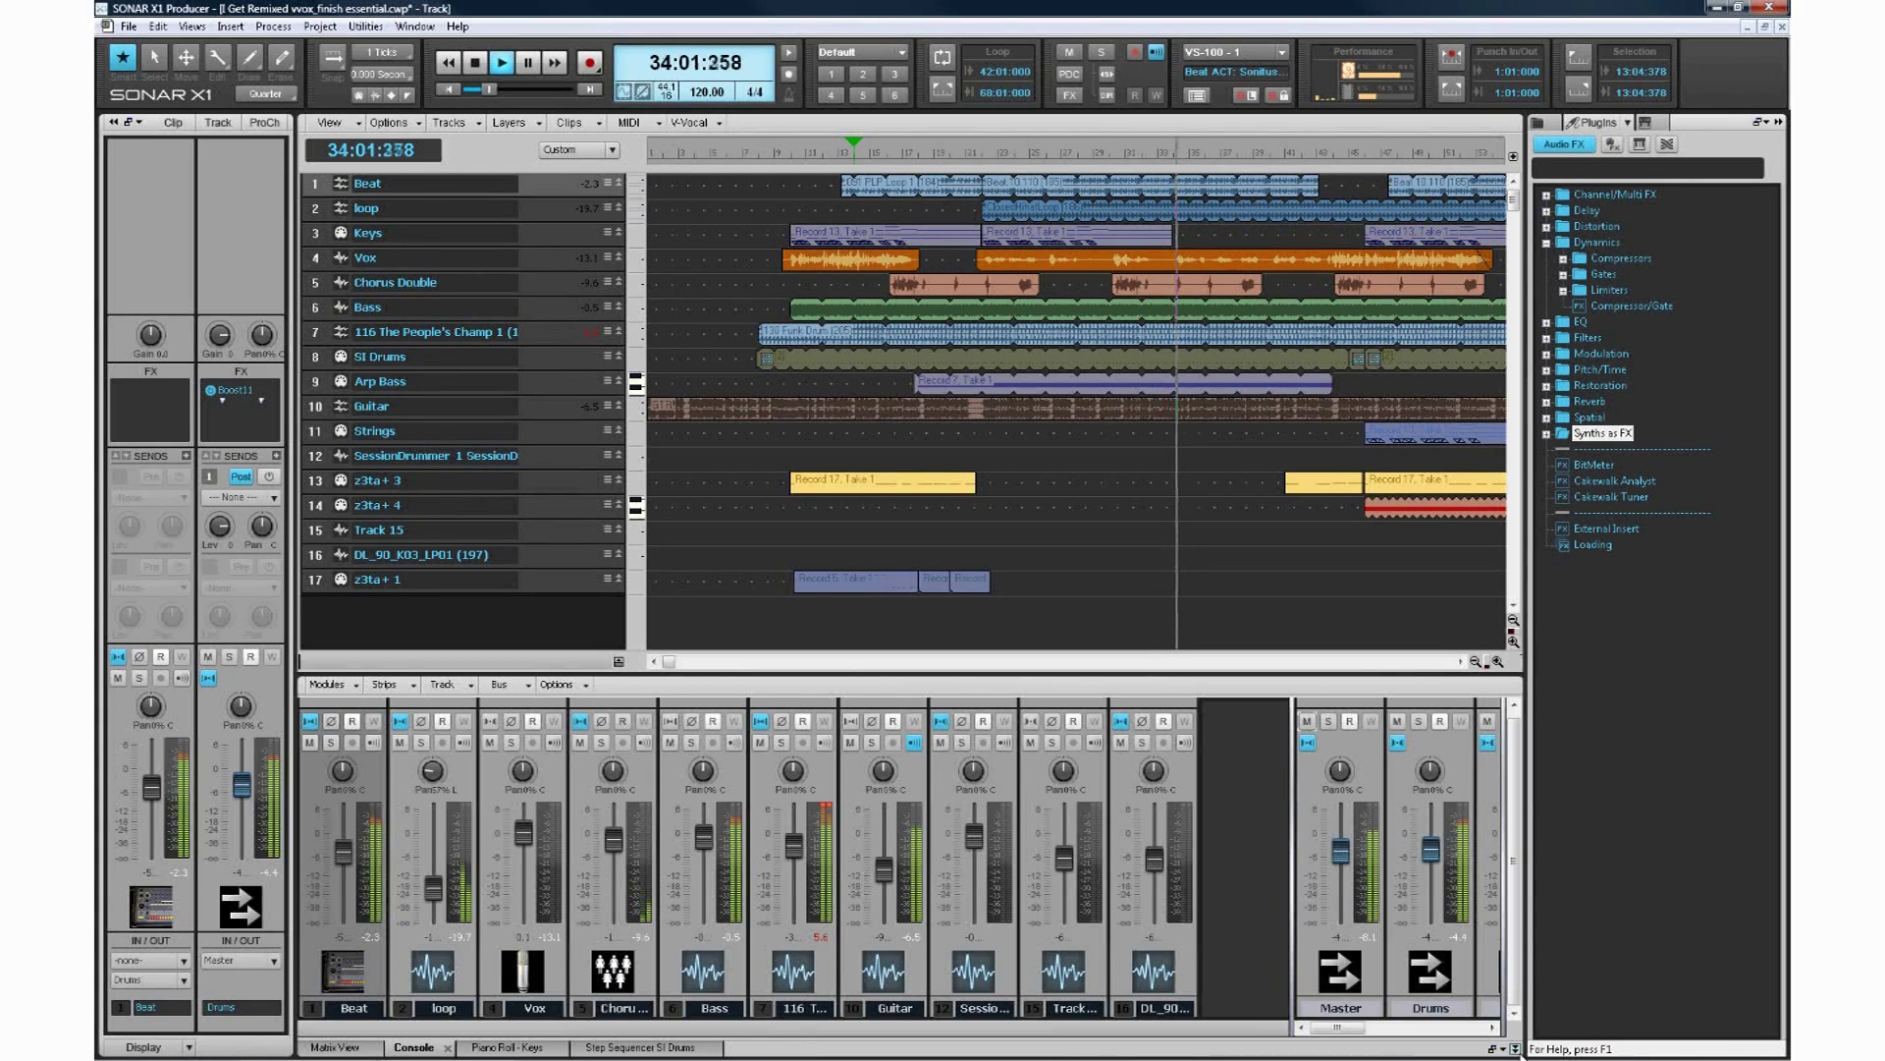
- Collapse and expand the MultiDock, dock it at the top, then float and reposition it over the track view
click(1505, 1049)
click(1504, 1049)
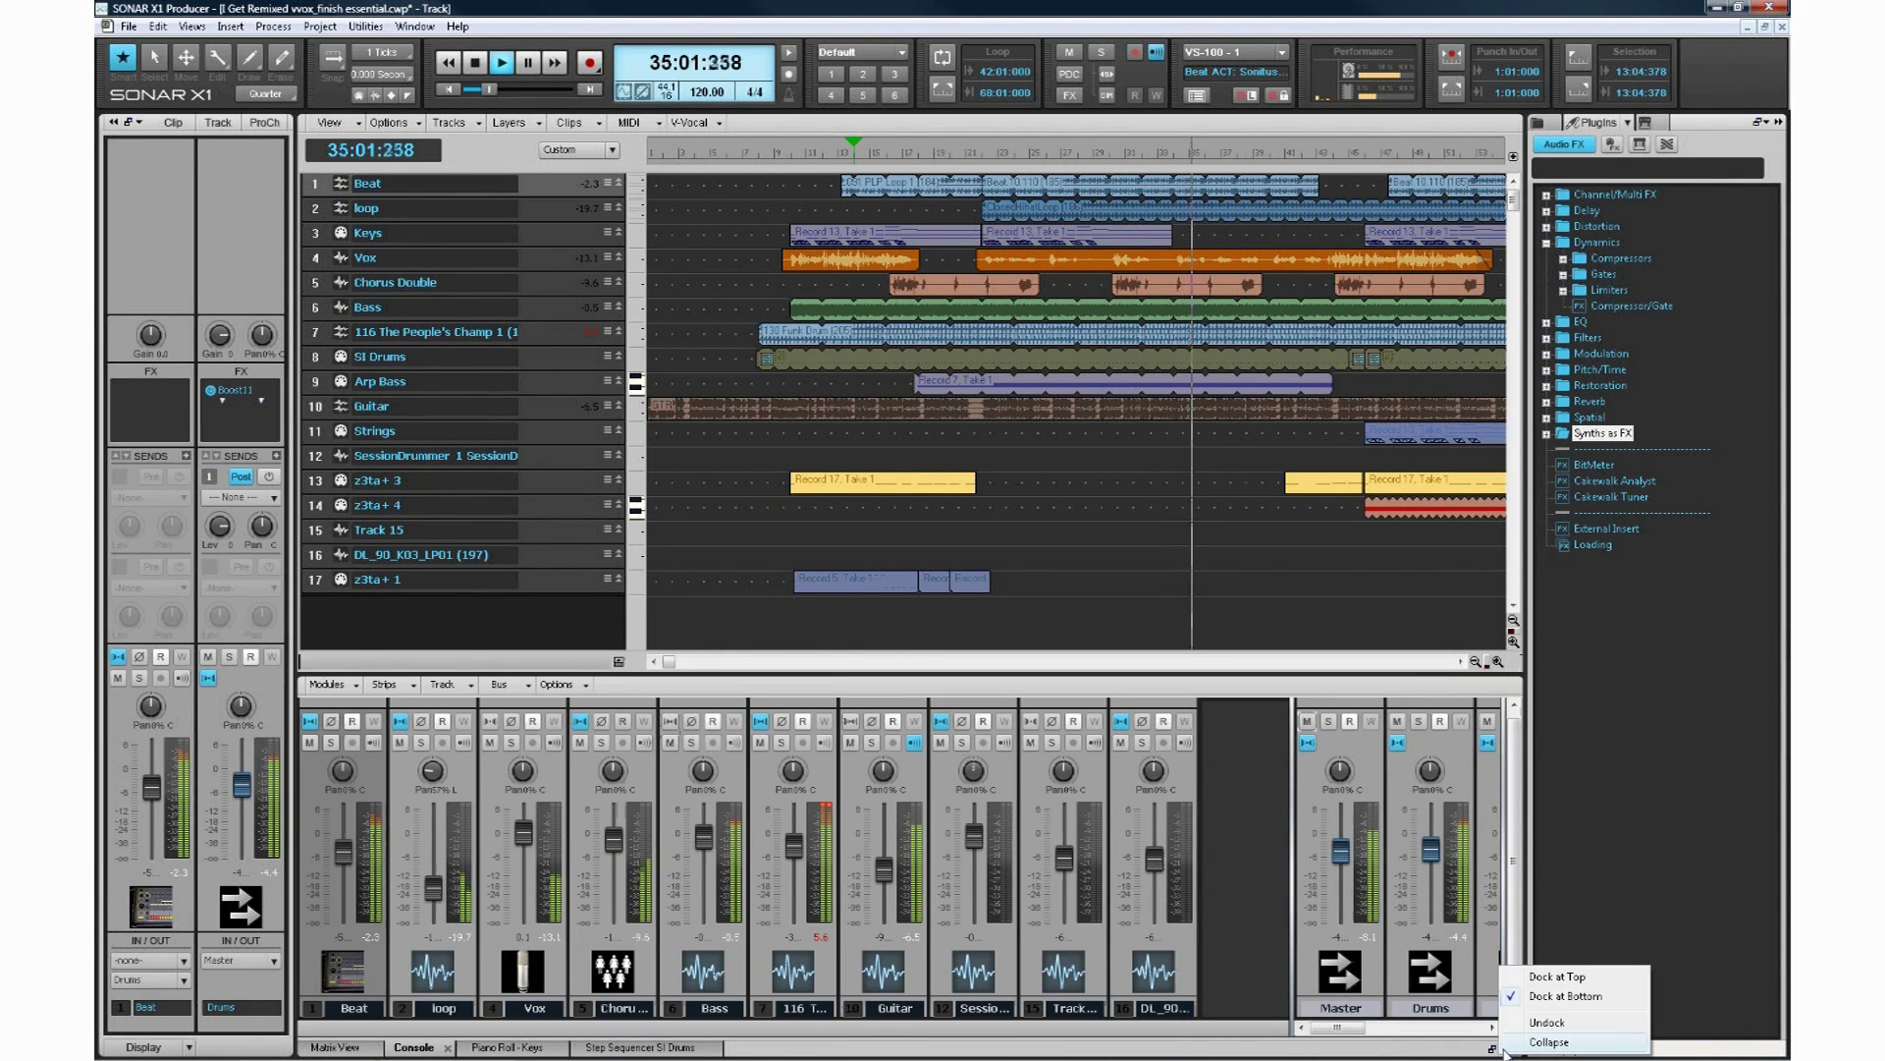
click(1557, 976)
click(1503, 119)
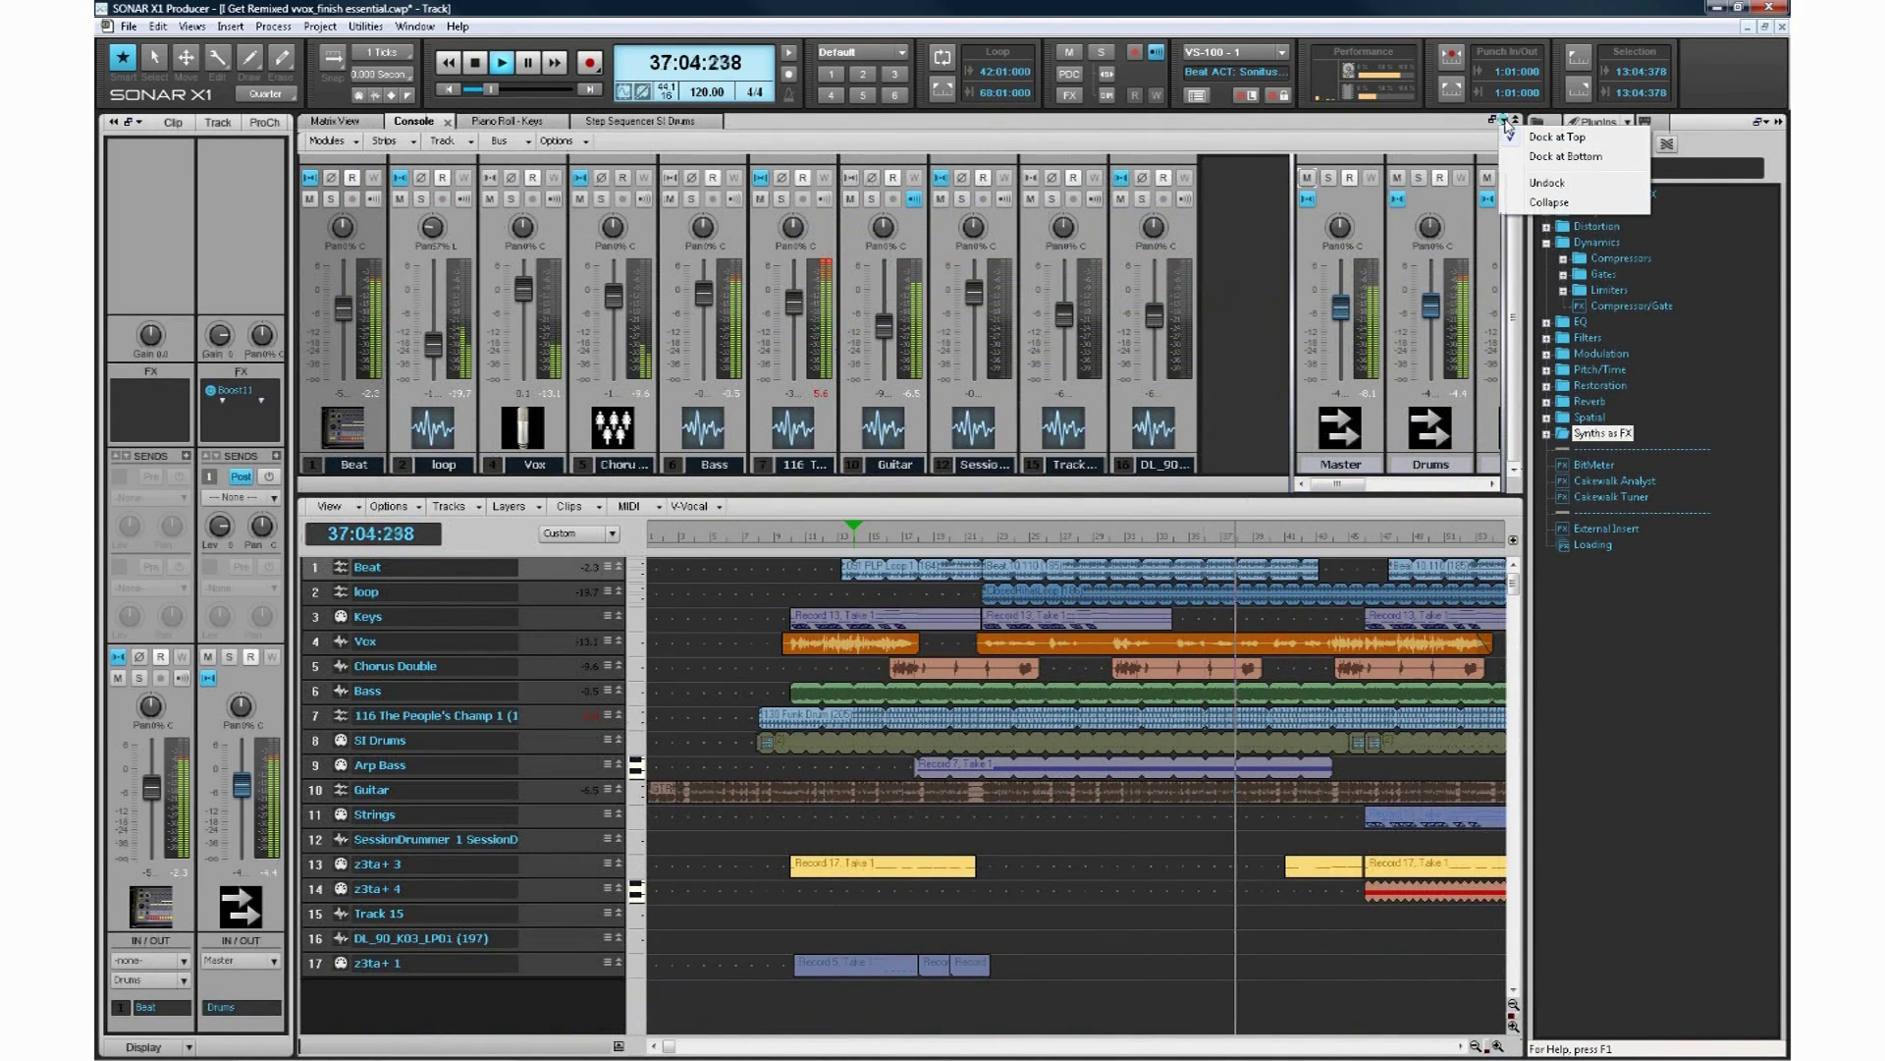
click(1567, 182)
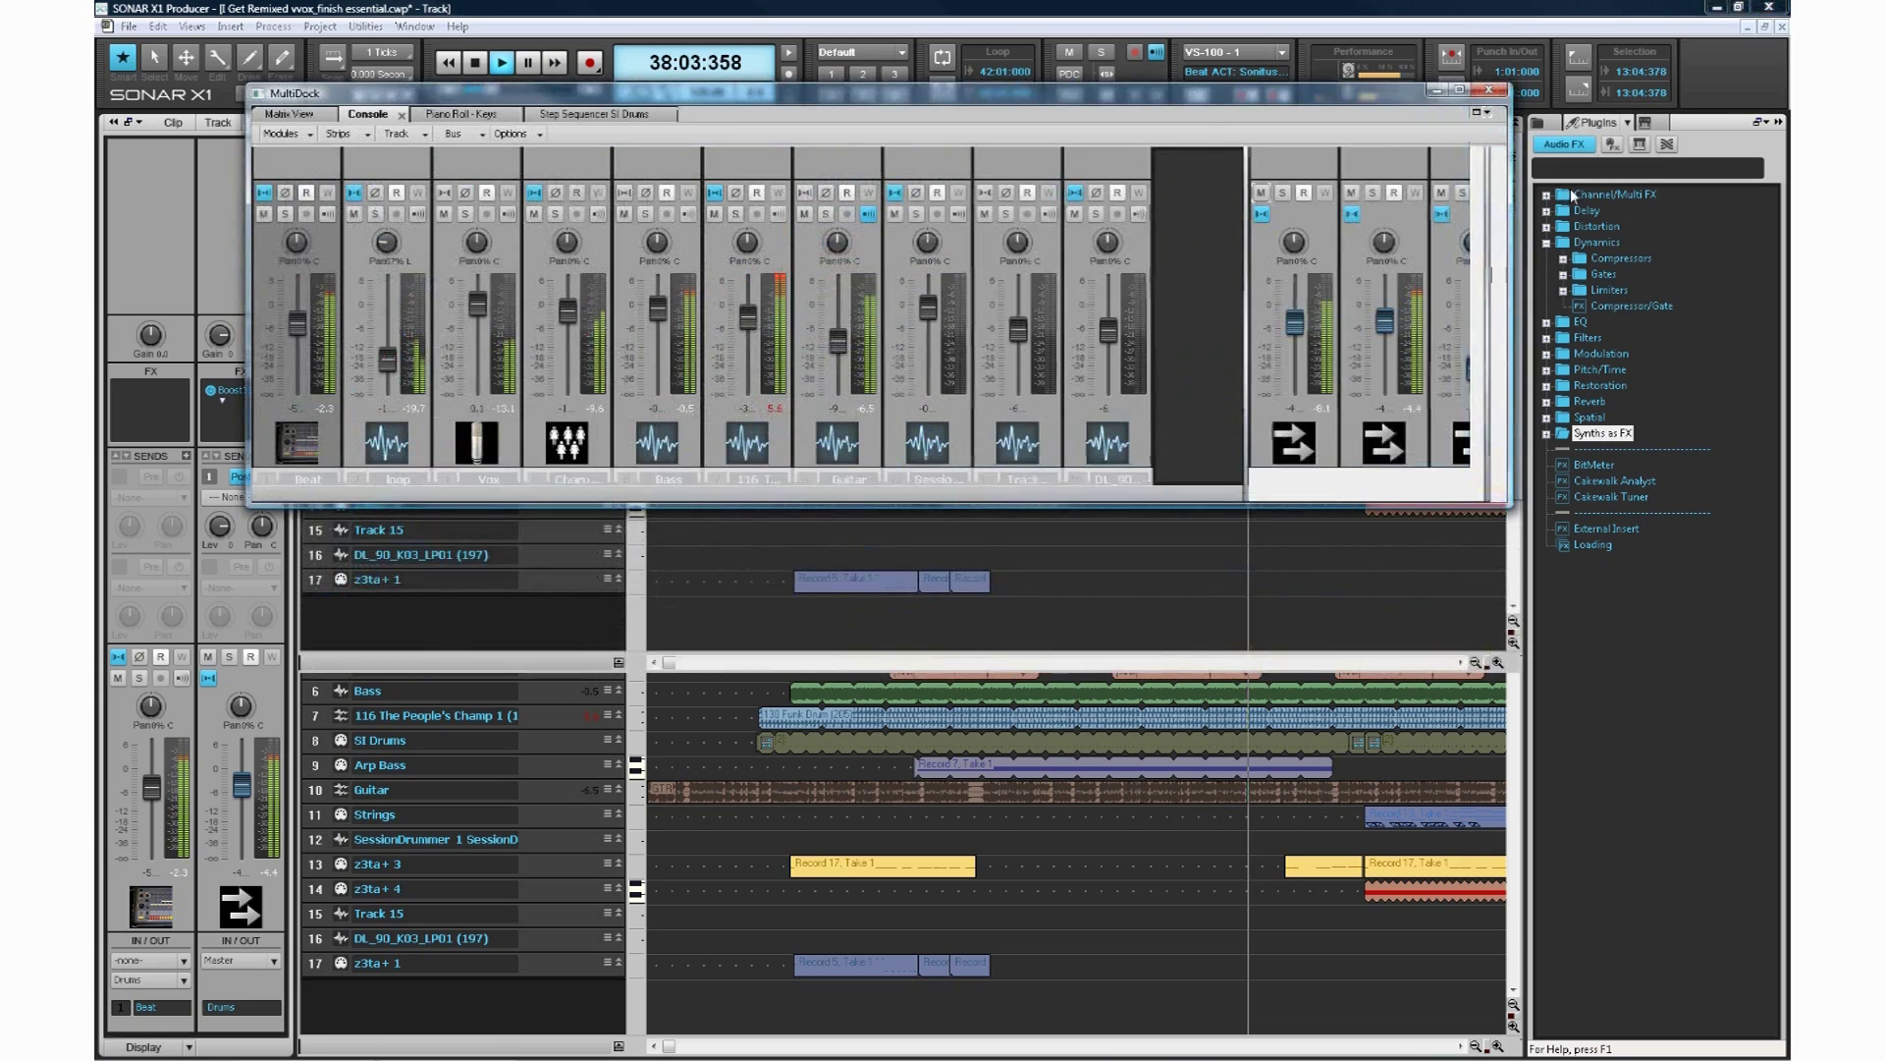
drag(1059, 108, 1150, 419)
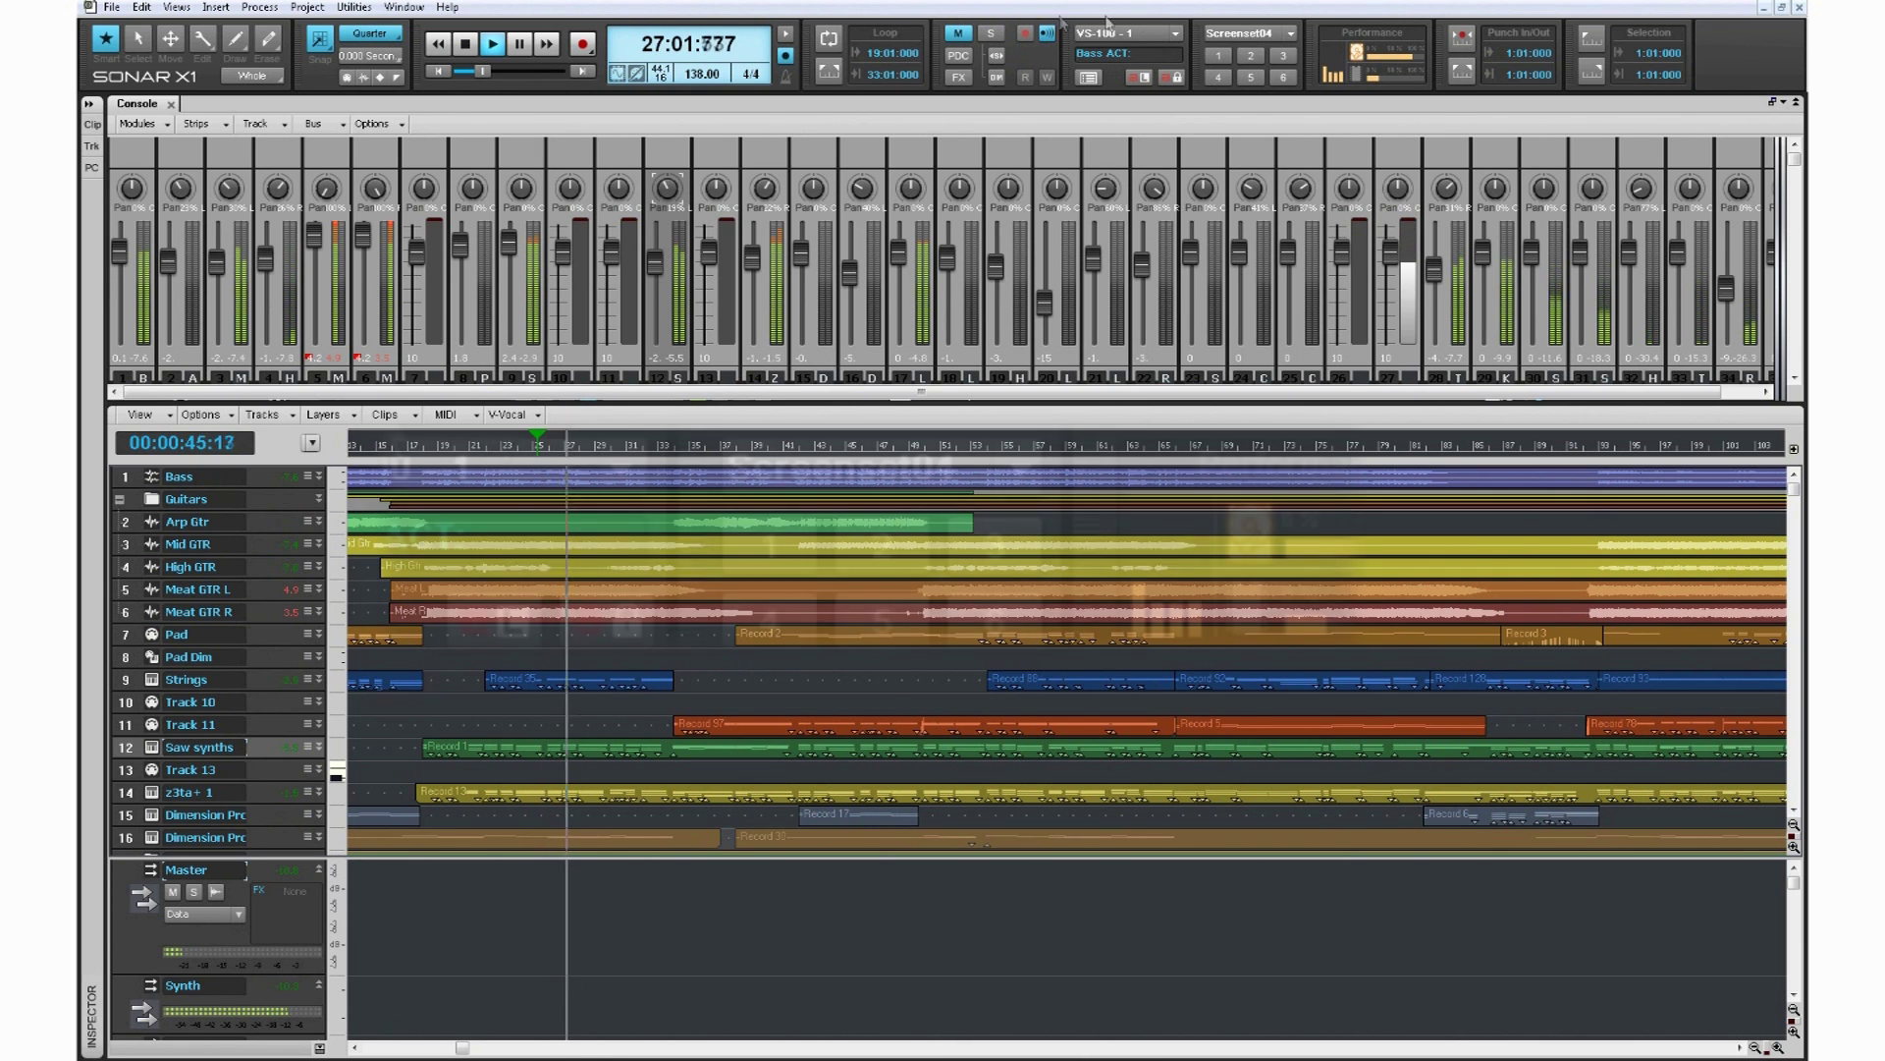
- Cycle through Screensets 1 and 2, ending on Screenset 3's full-size track view
click(1218, 56)
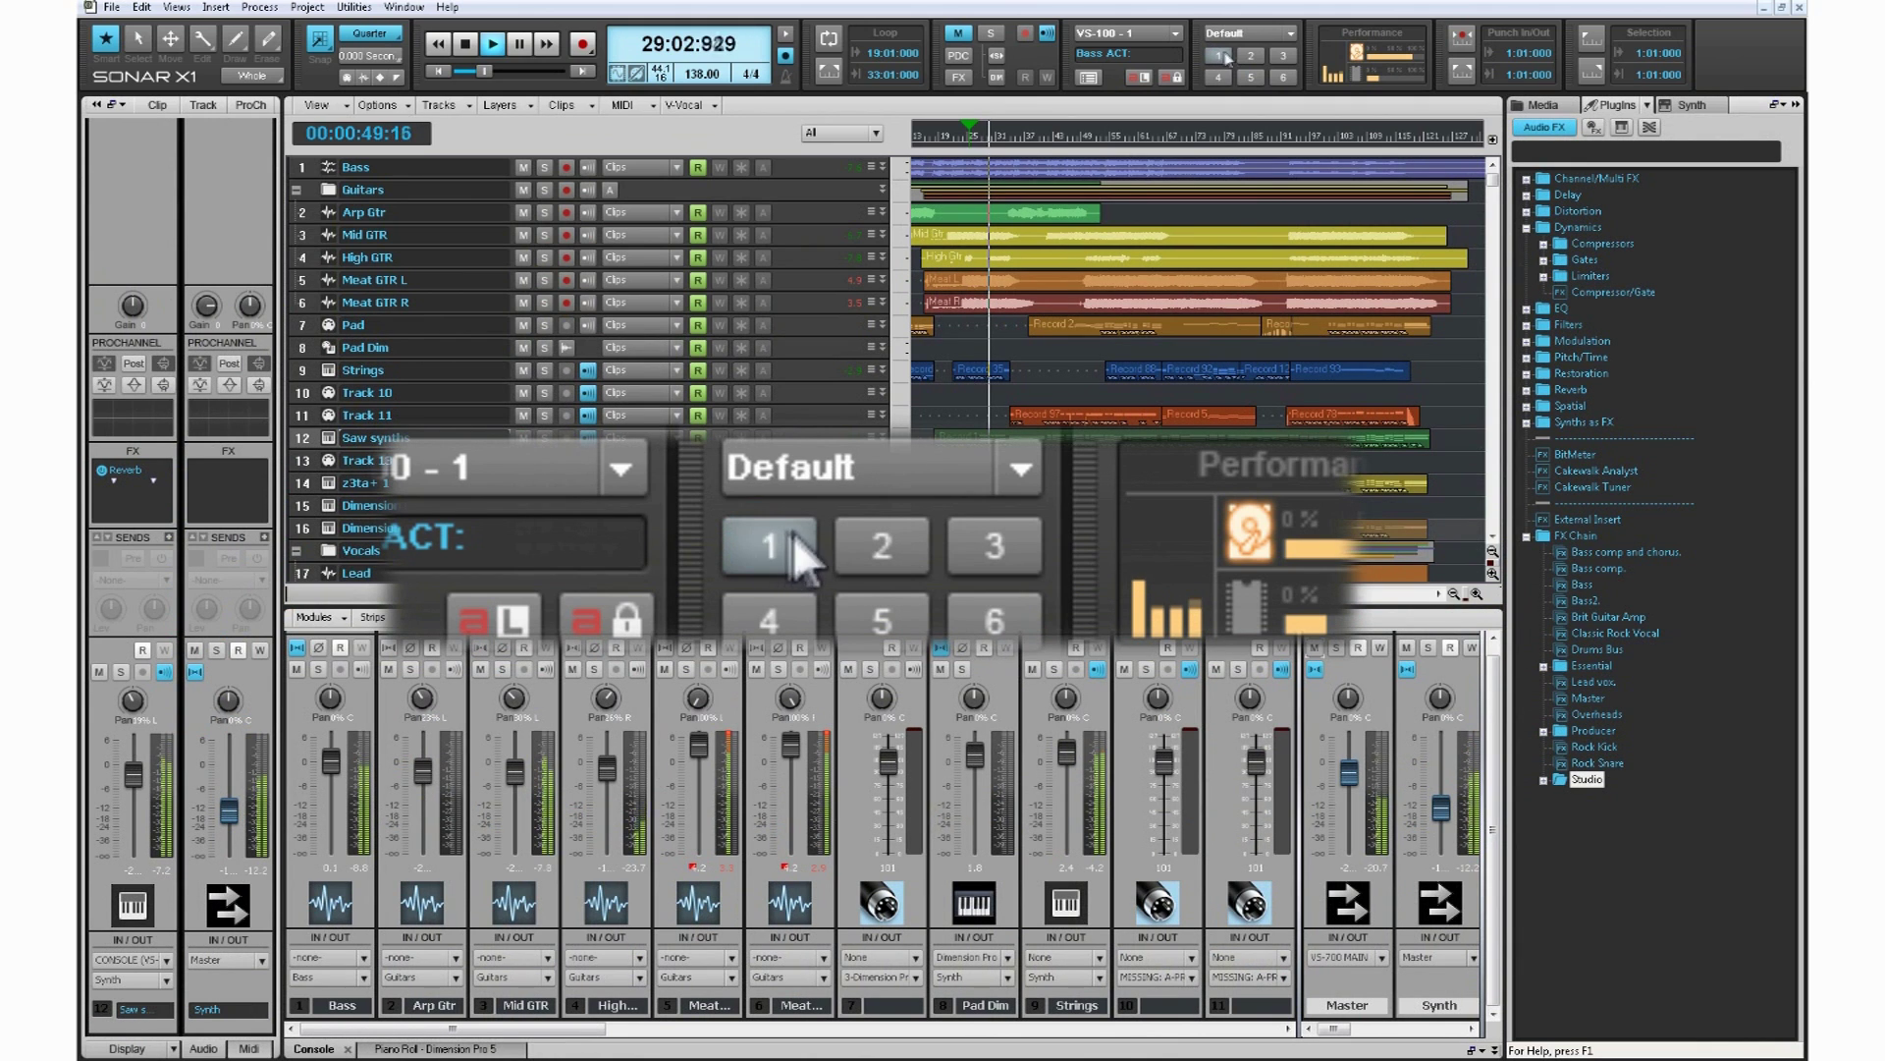
click(1249, 56)
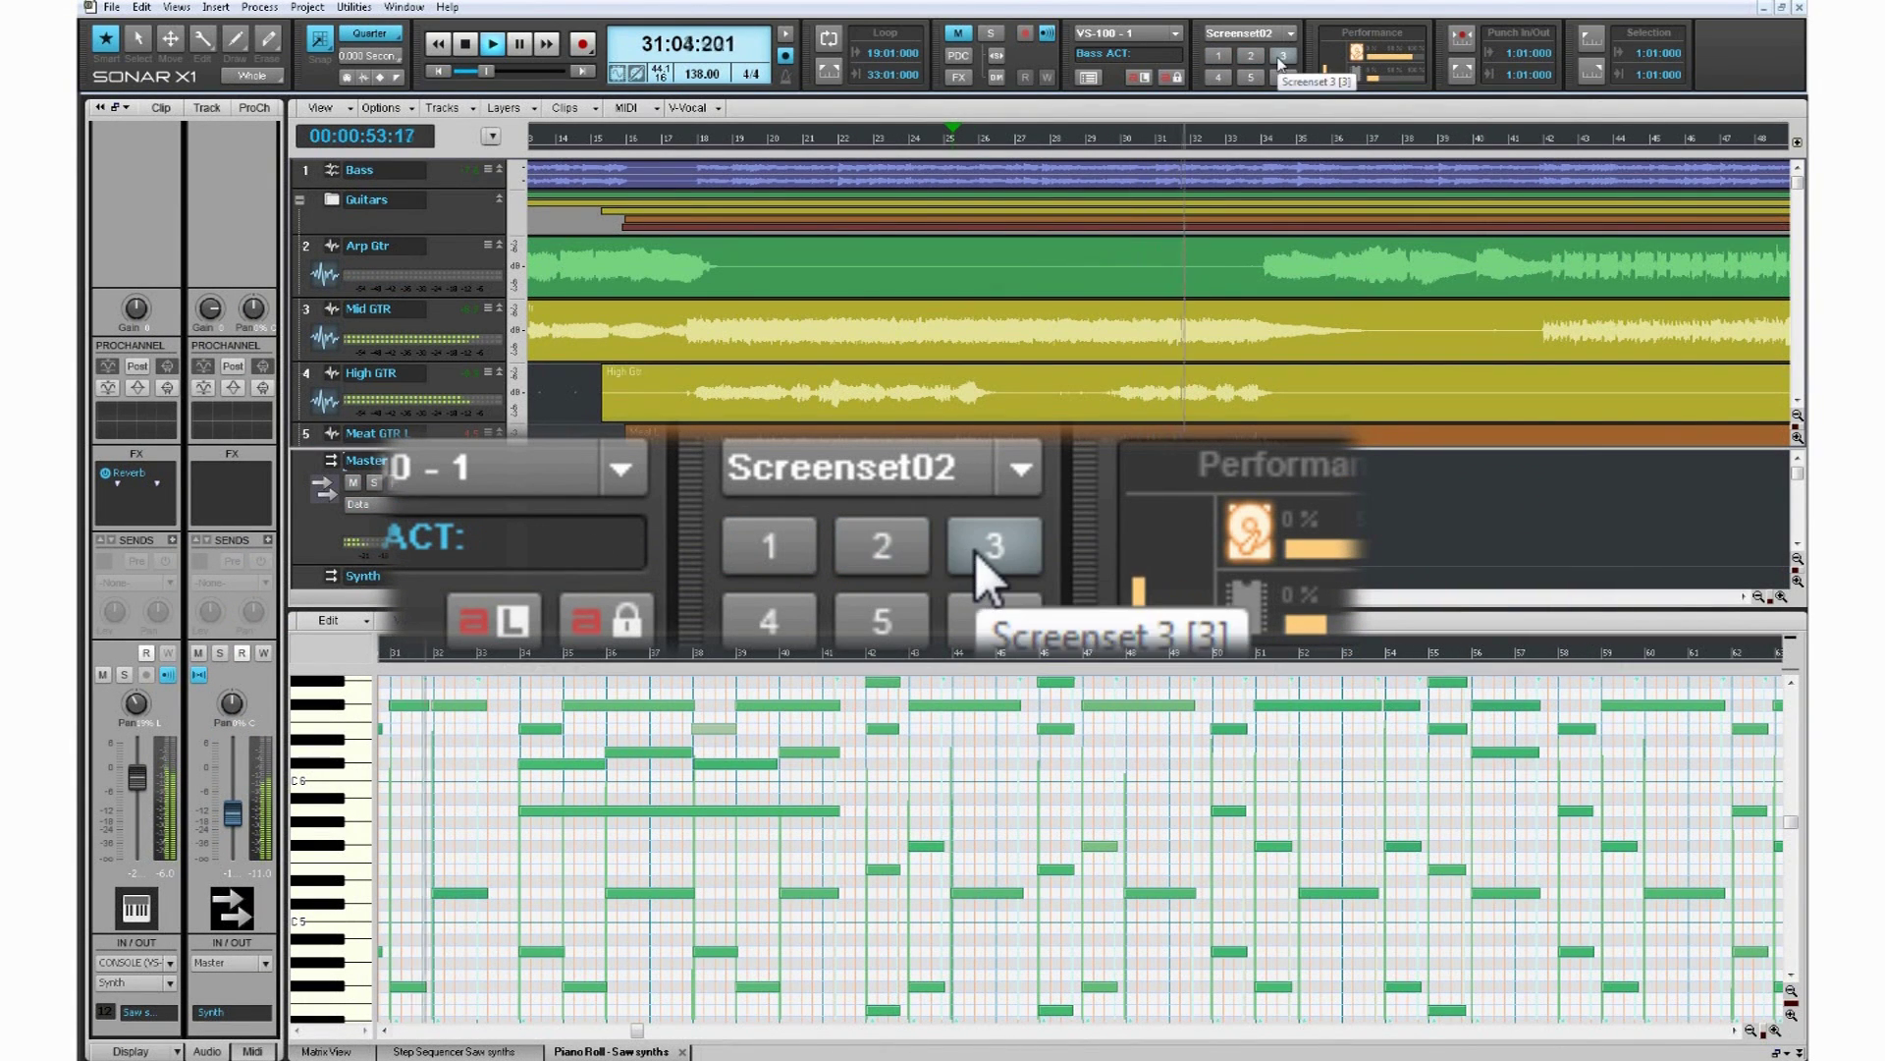
click(1281, 59)
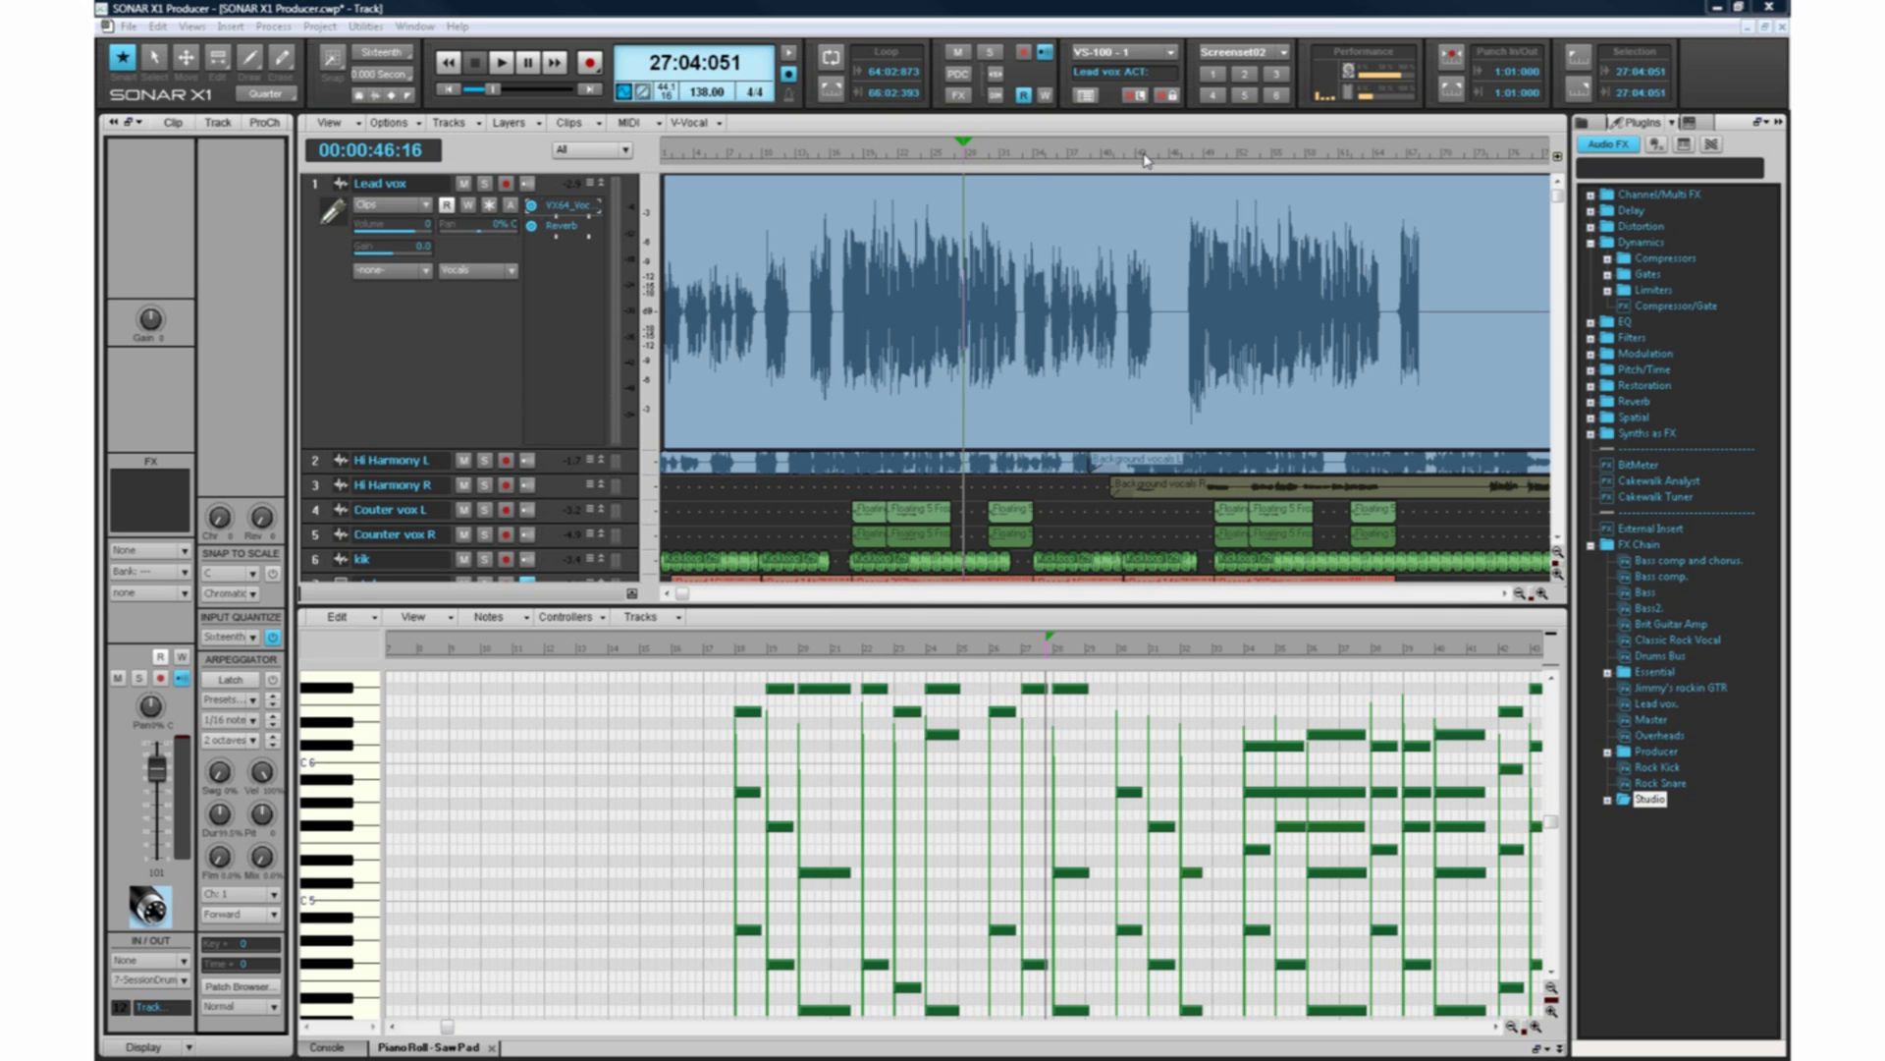
- Split the Lead vox clip, trim the left part's end, widen the gap, and fade in the right clip
click(1170, 319)
drag(1161, 314, 1153, 312)
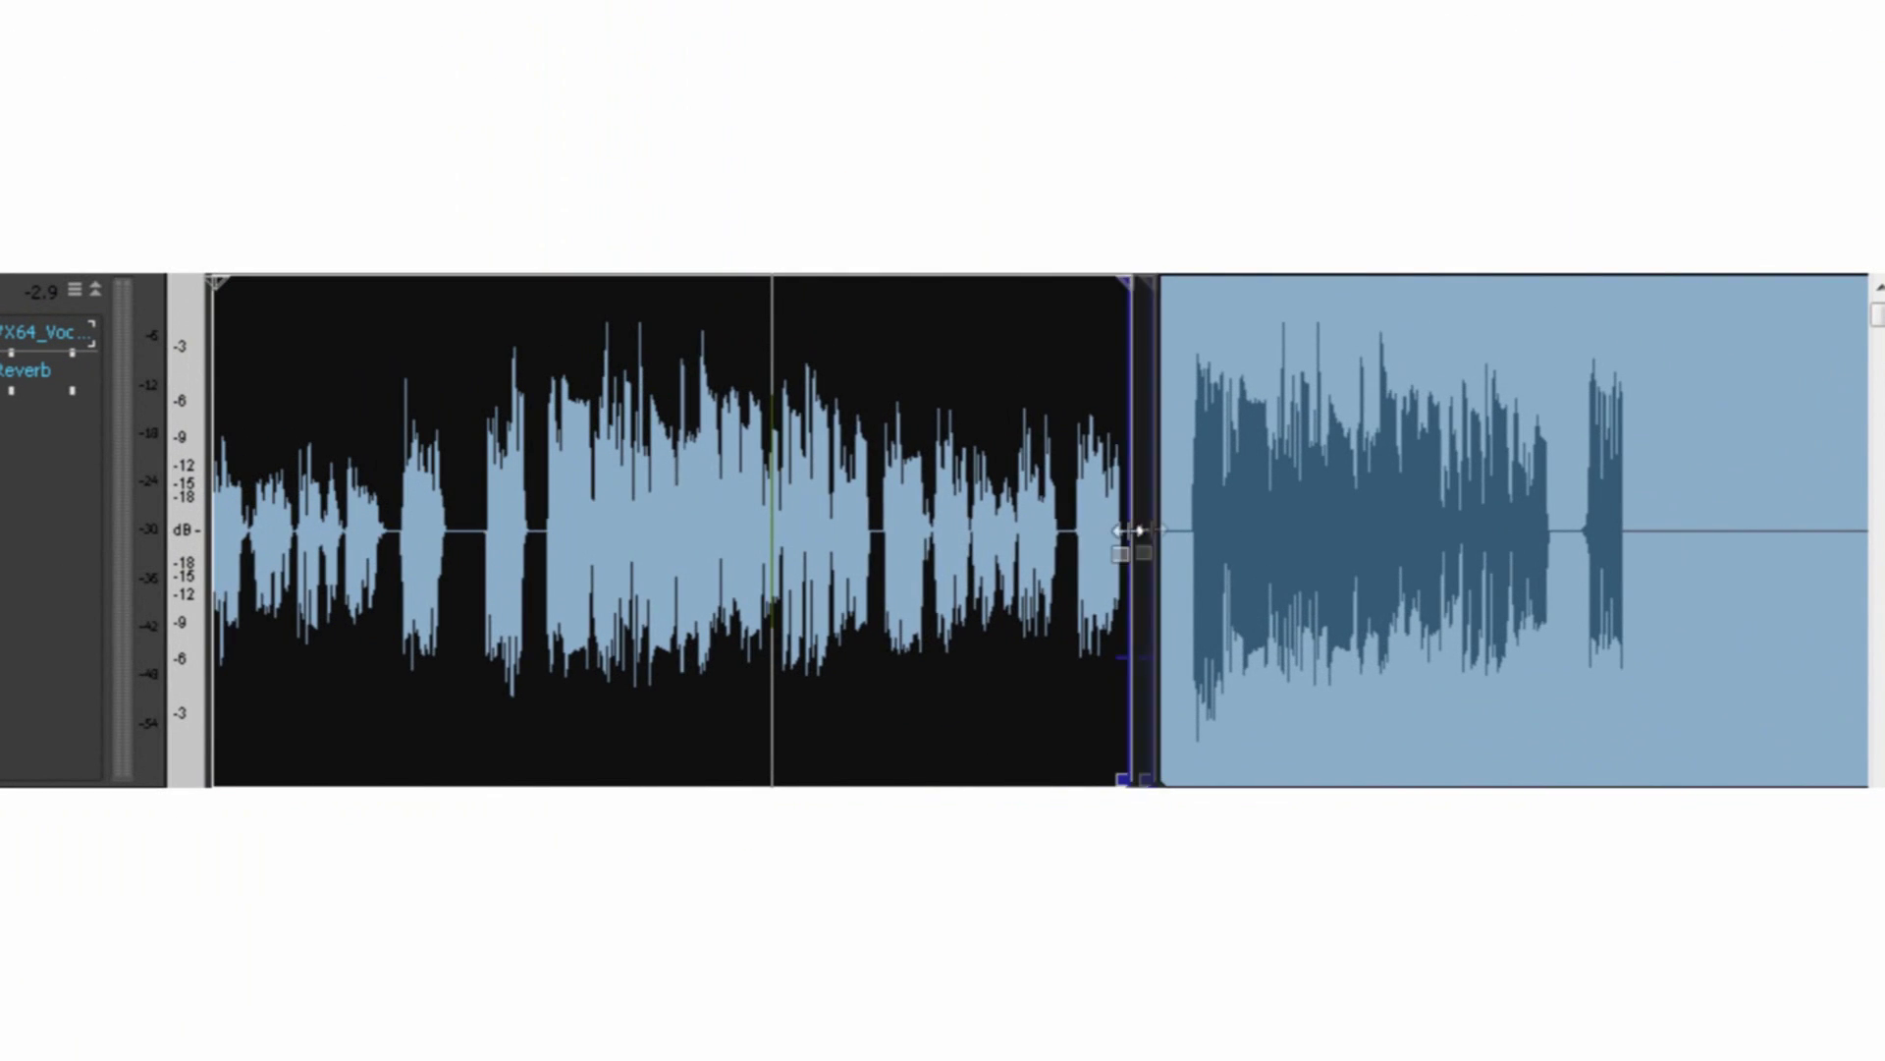
drag(1129, 530, 1051, 532)
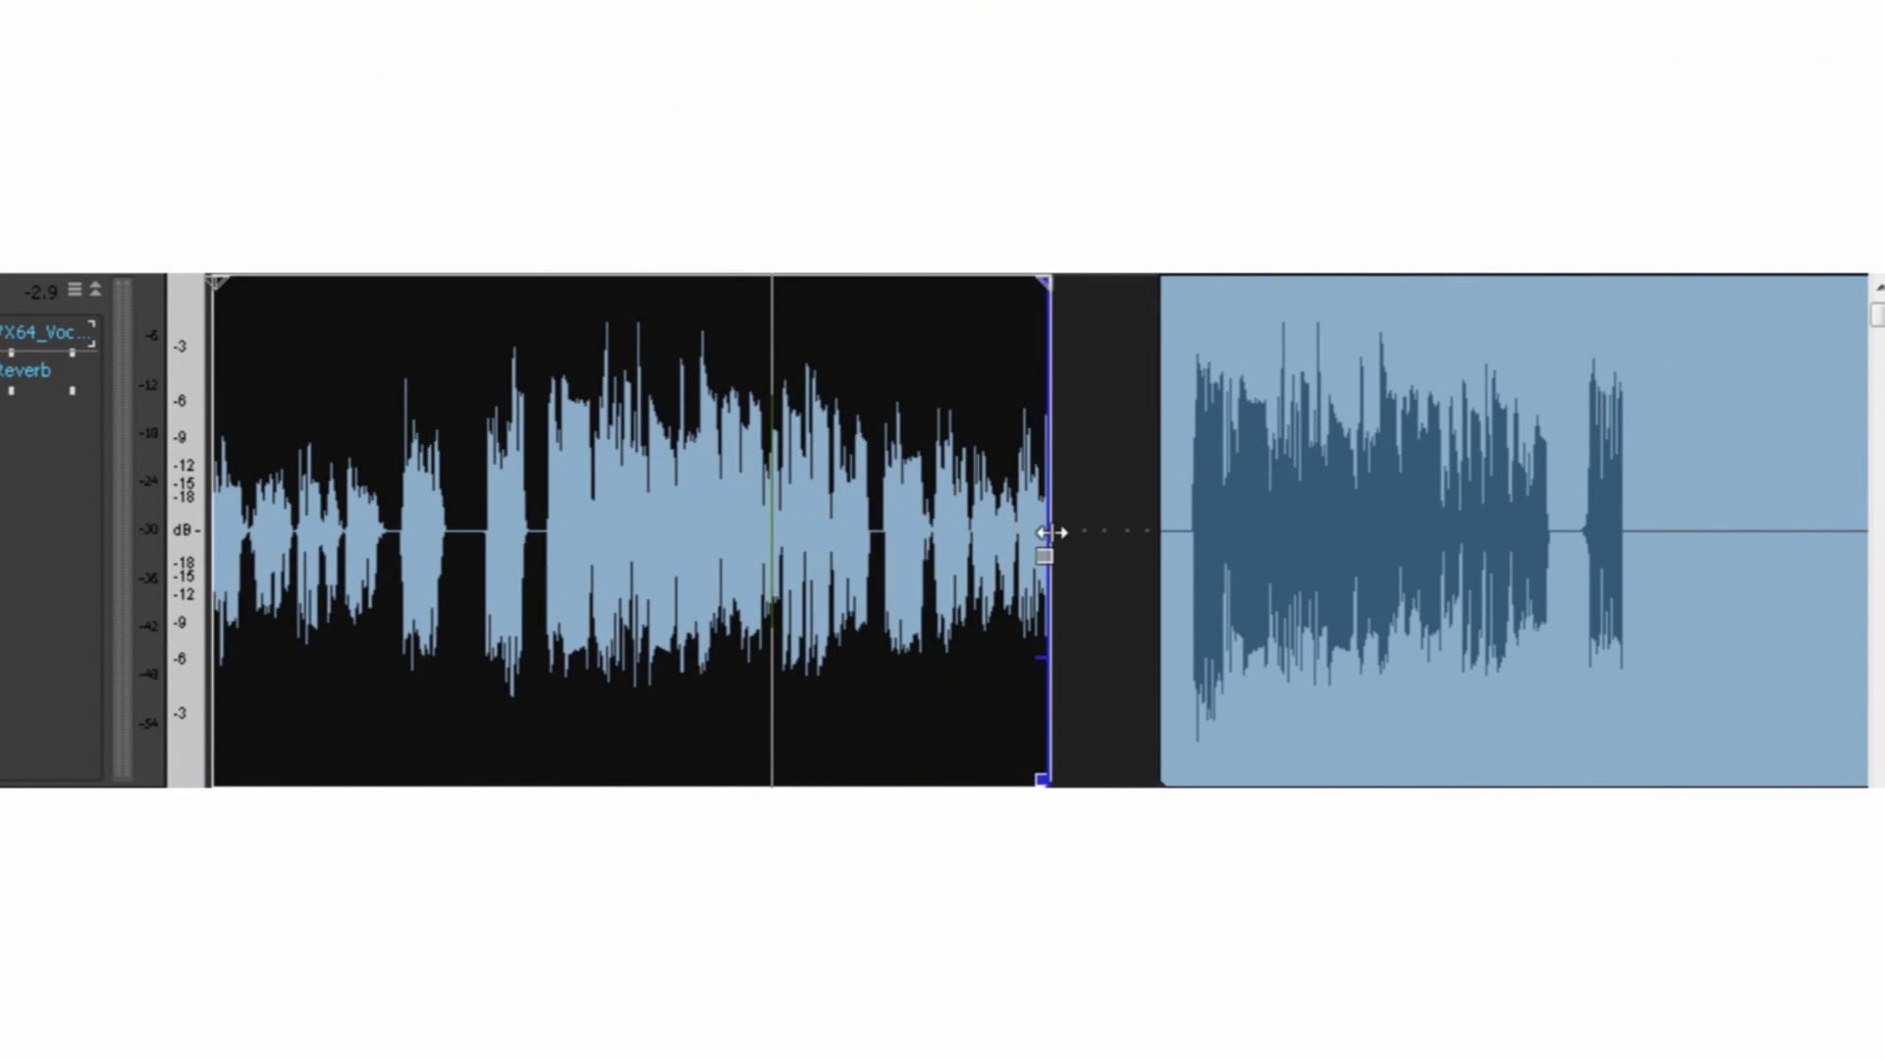
drag(1167, 287, 1337, 357)
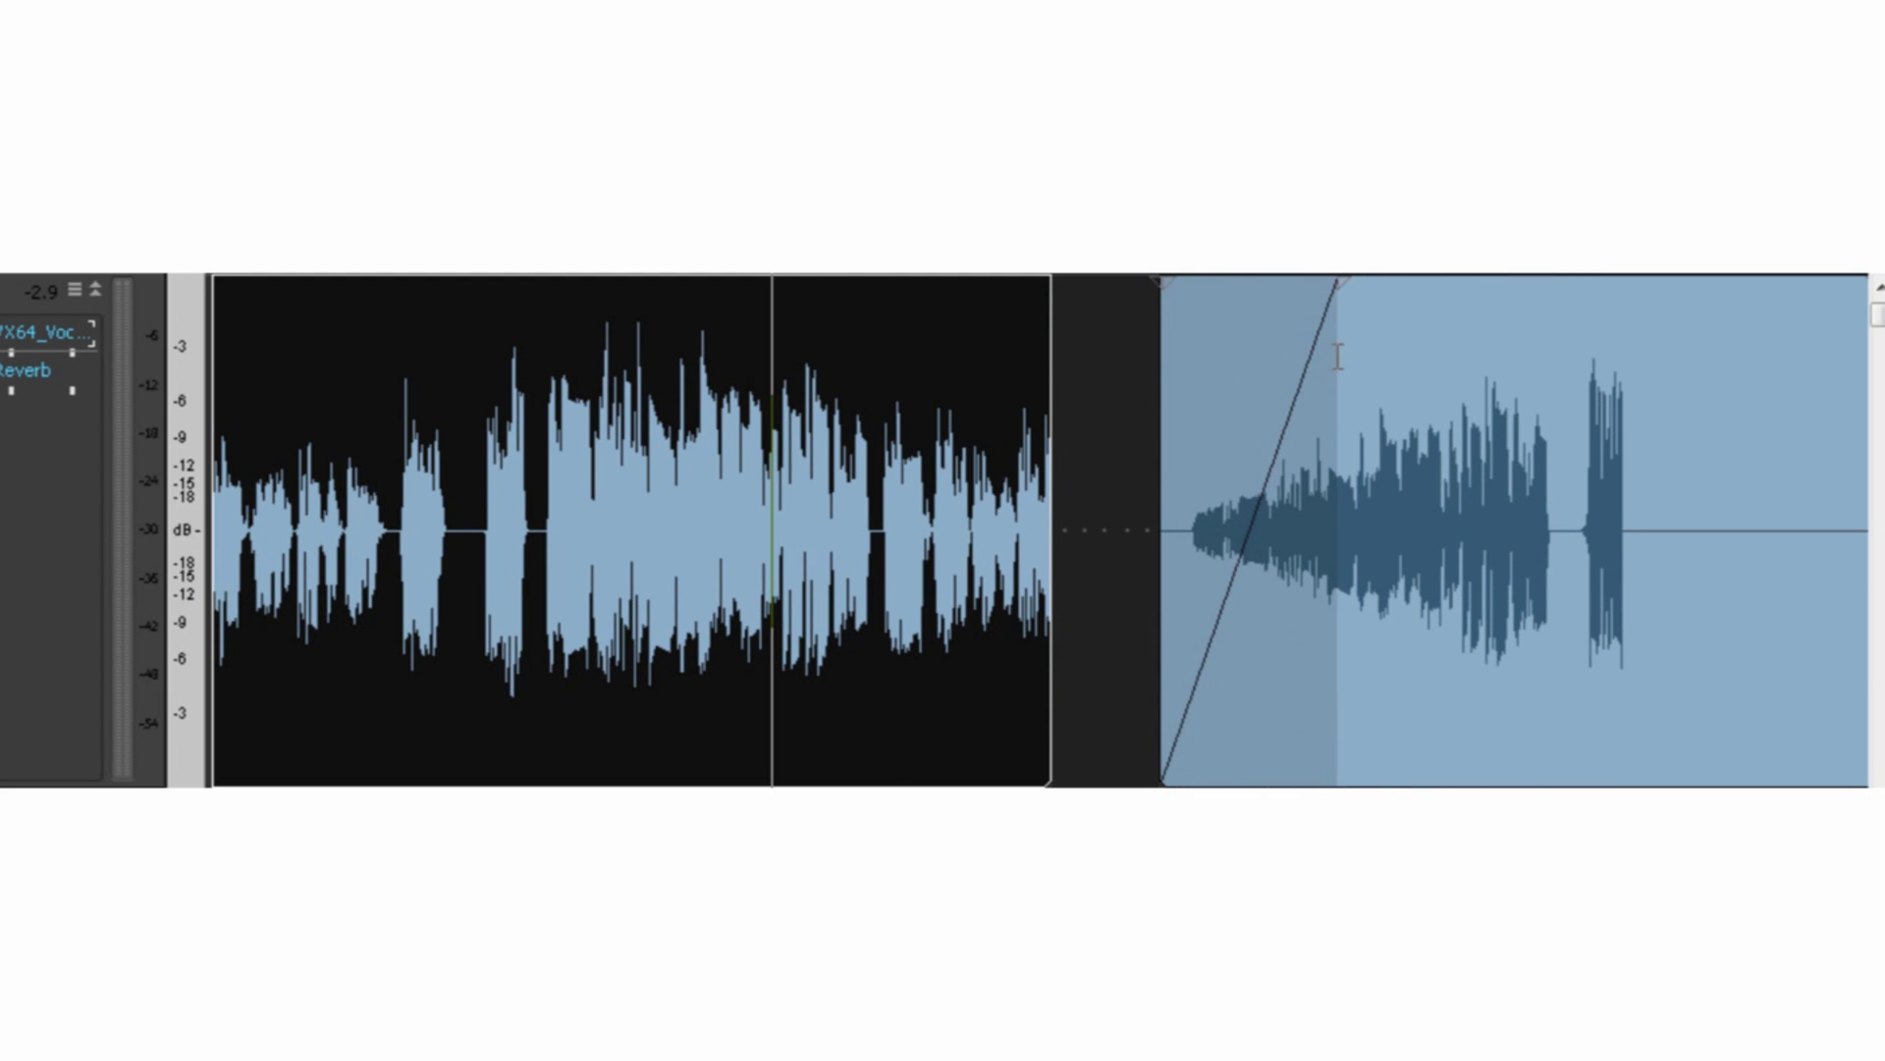
- Time-stretch the first vocal clip to 95% in Timing mode, then return to the default Edit mode
click(1111, 452)
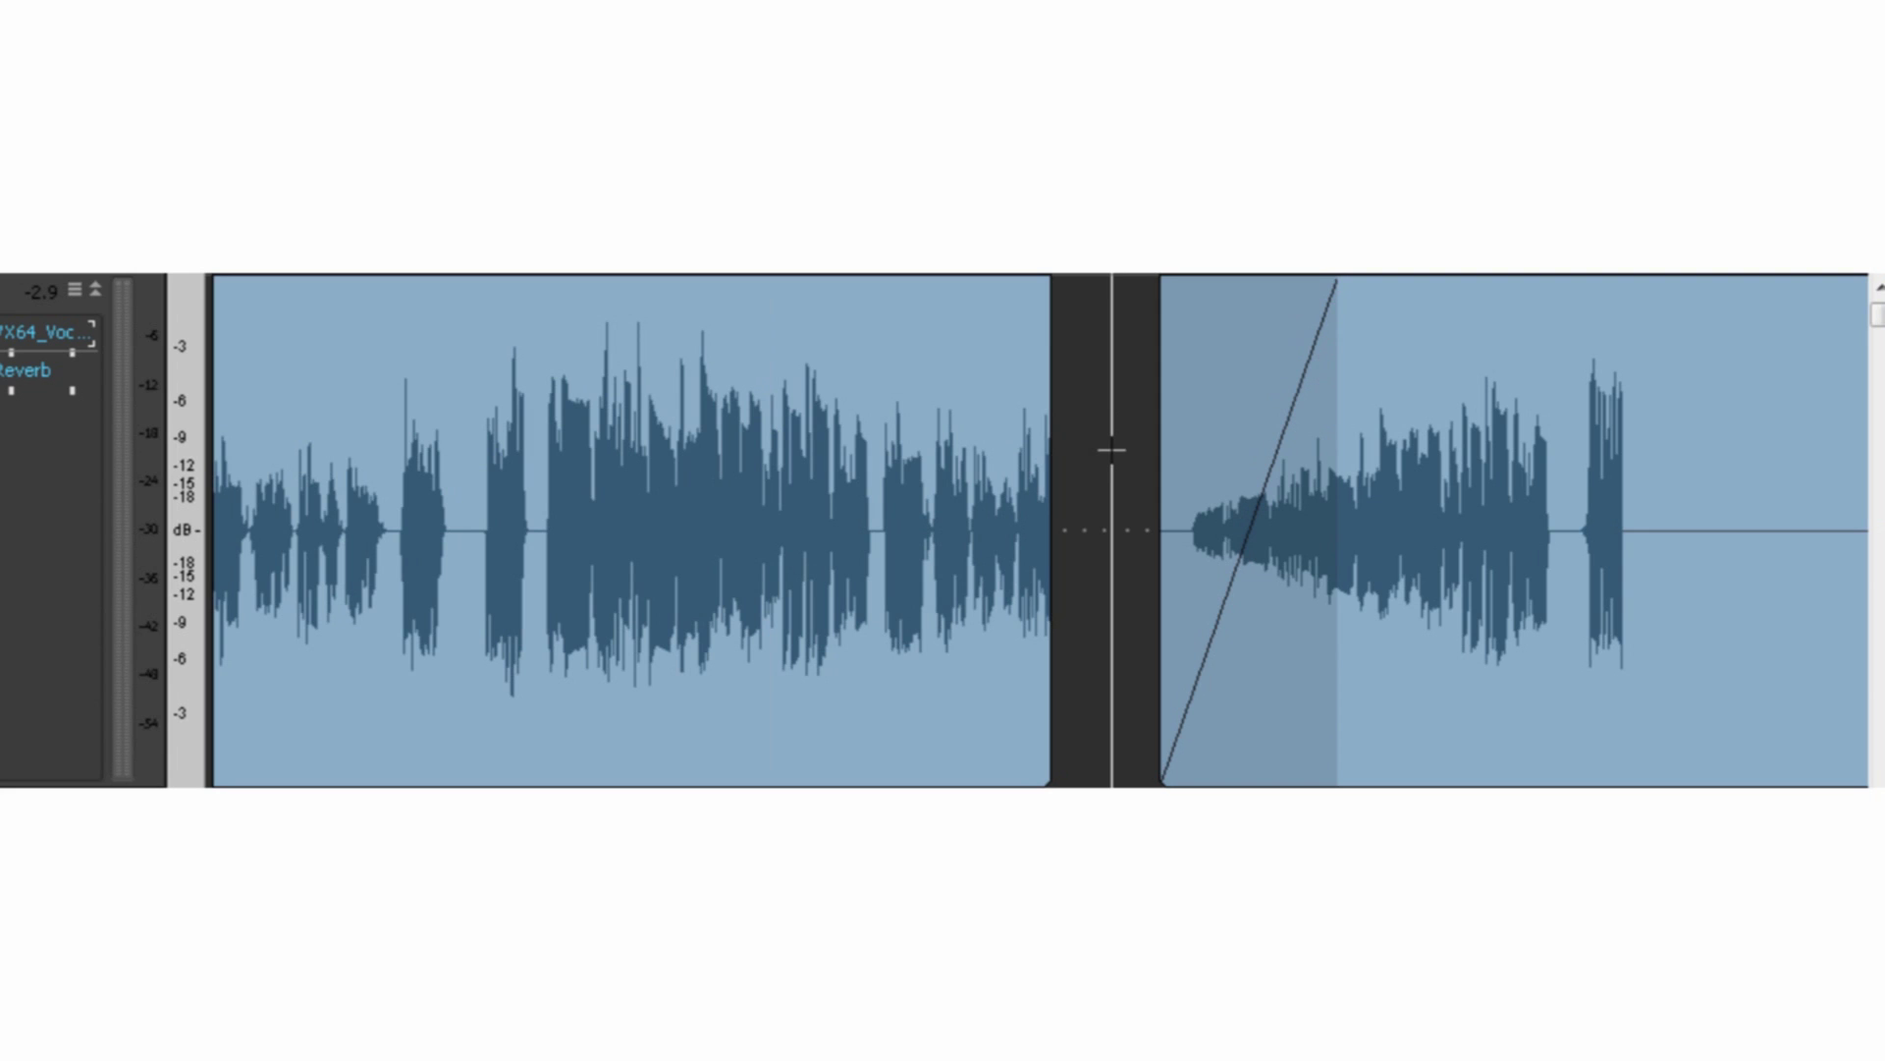
key(t)
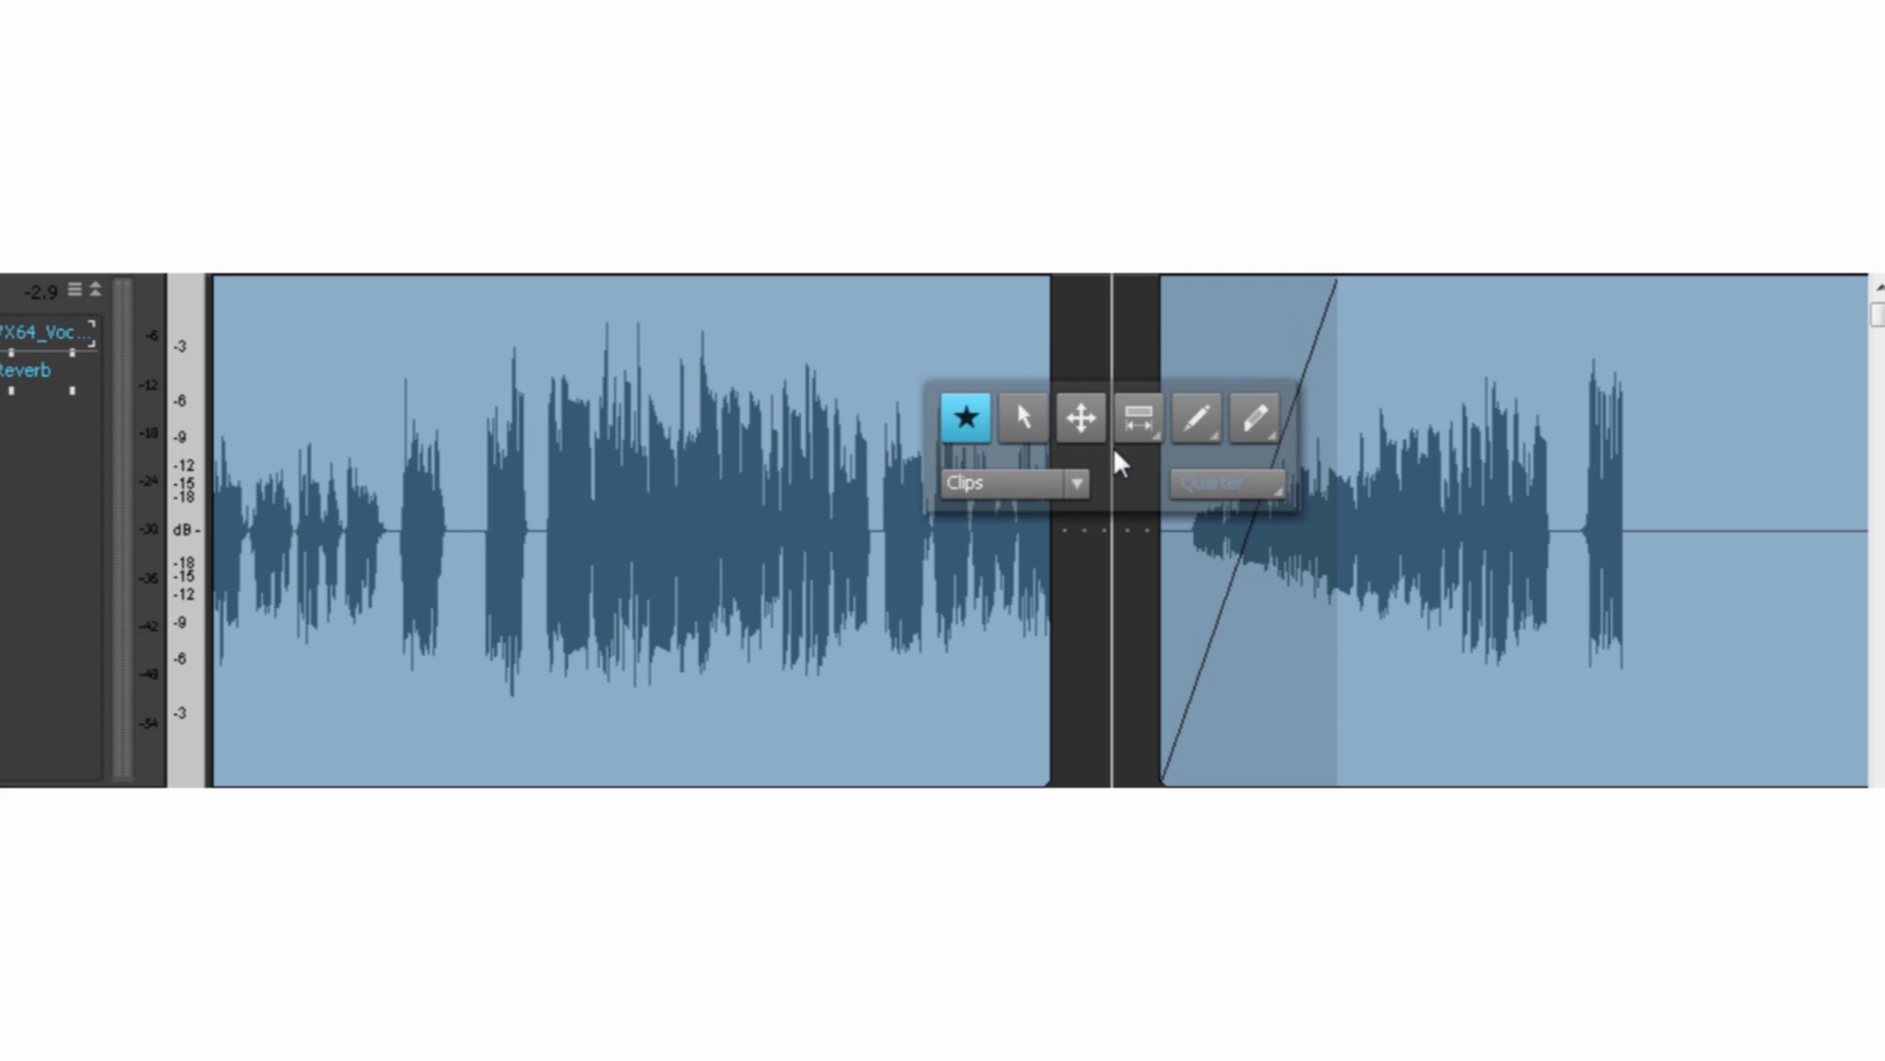
click(1151, 447)
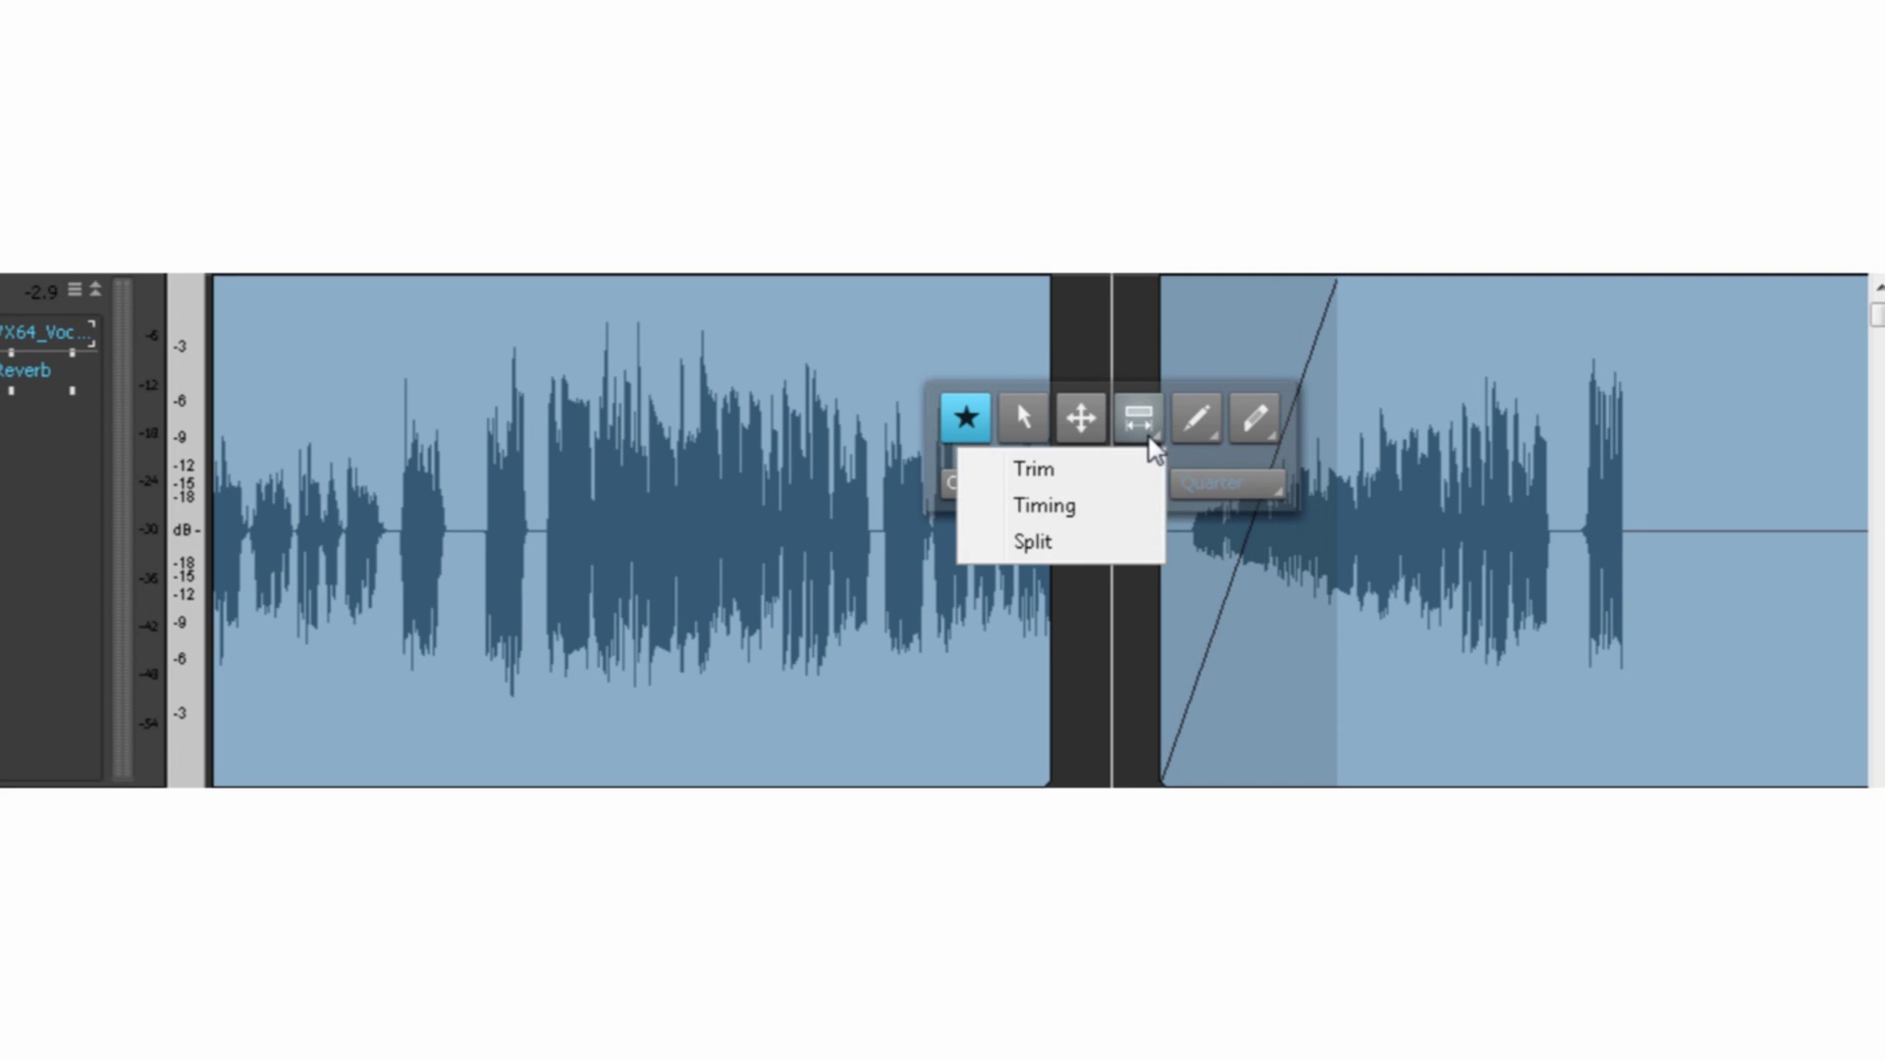
click(1124, 515)
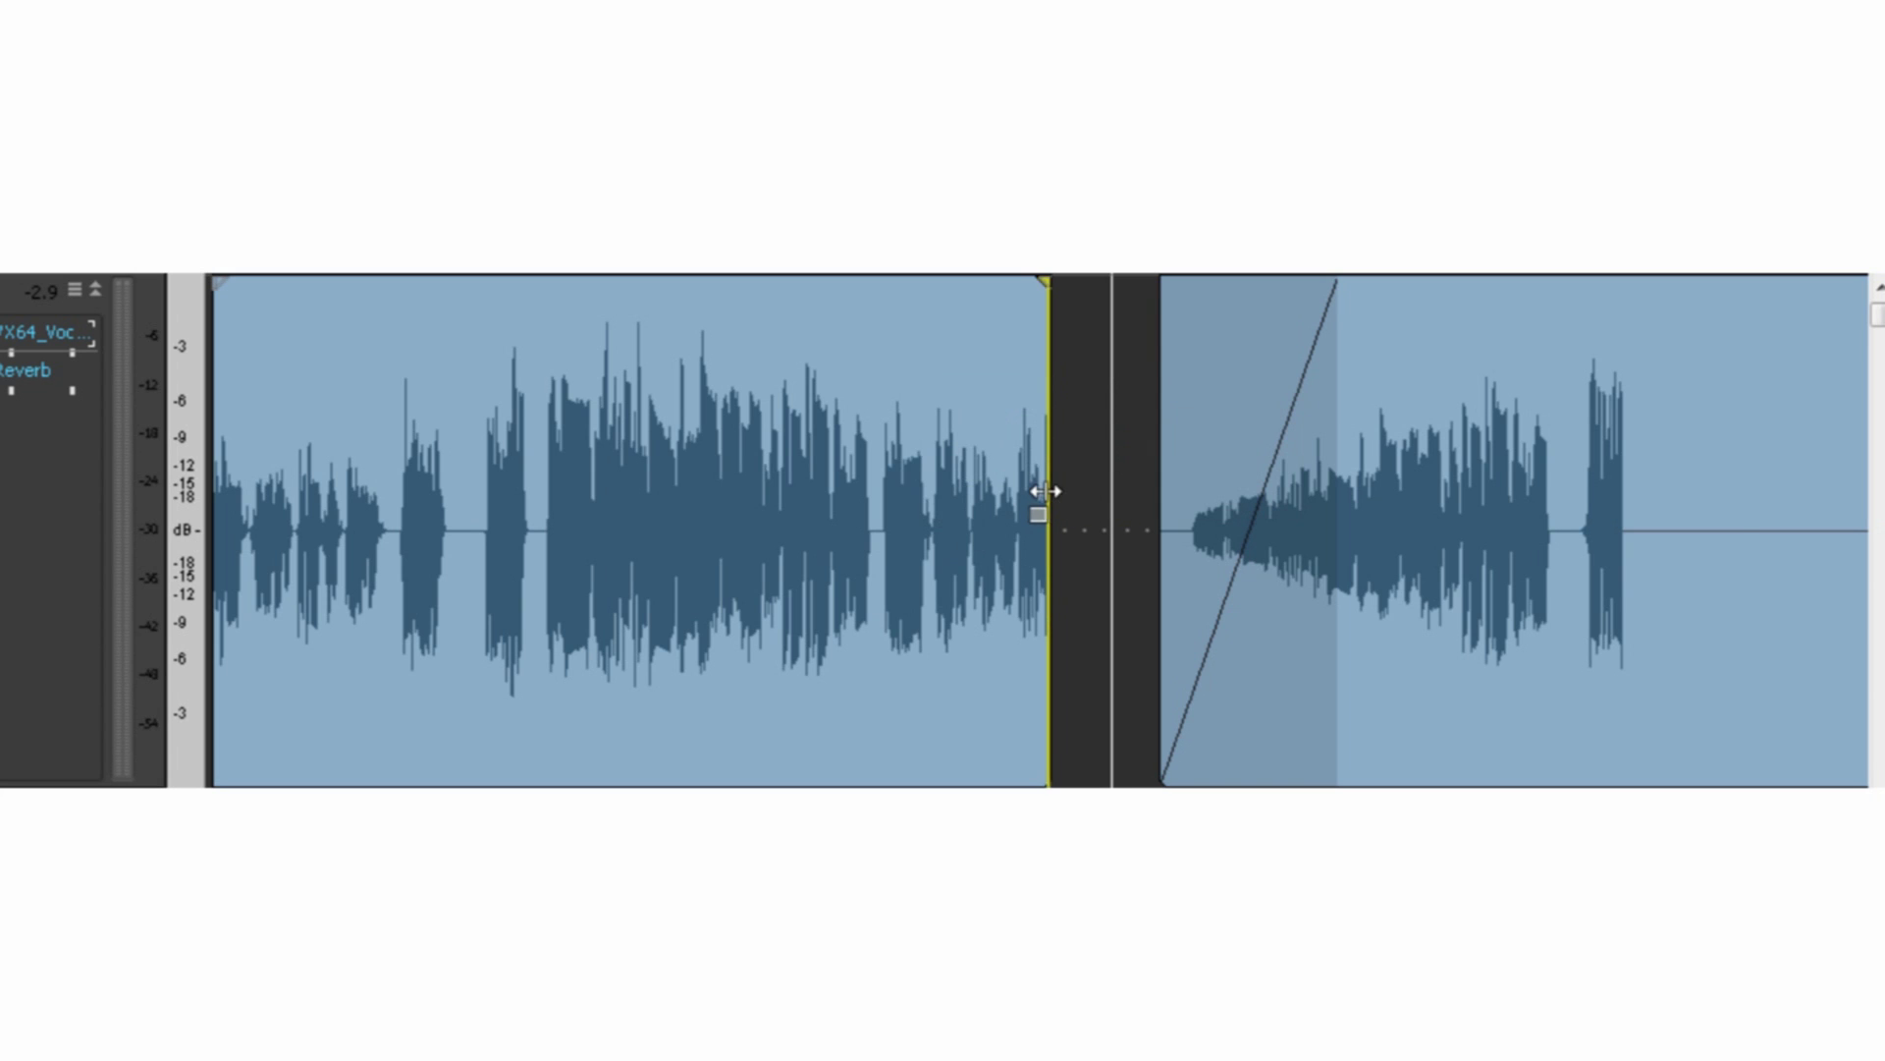
mouse_move(1047, 491)
mouse_down()
mouse_move(759, 477)
mouse_move(1013, 481)
mouse_up()
key(t)
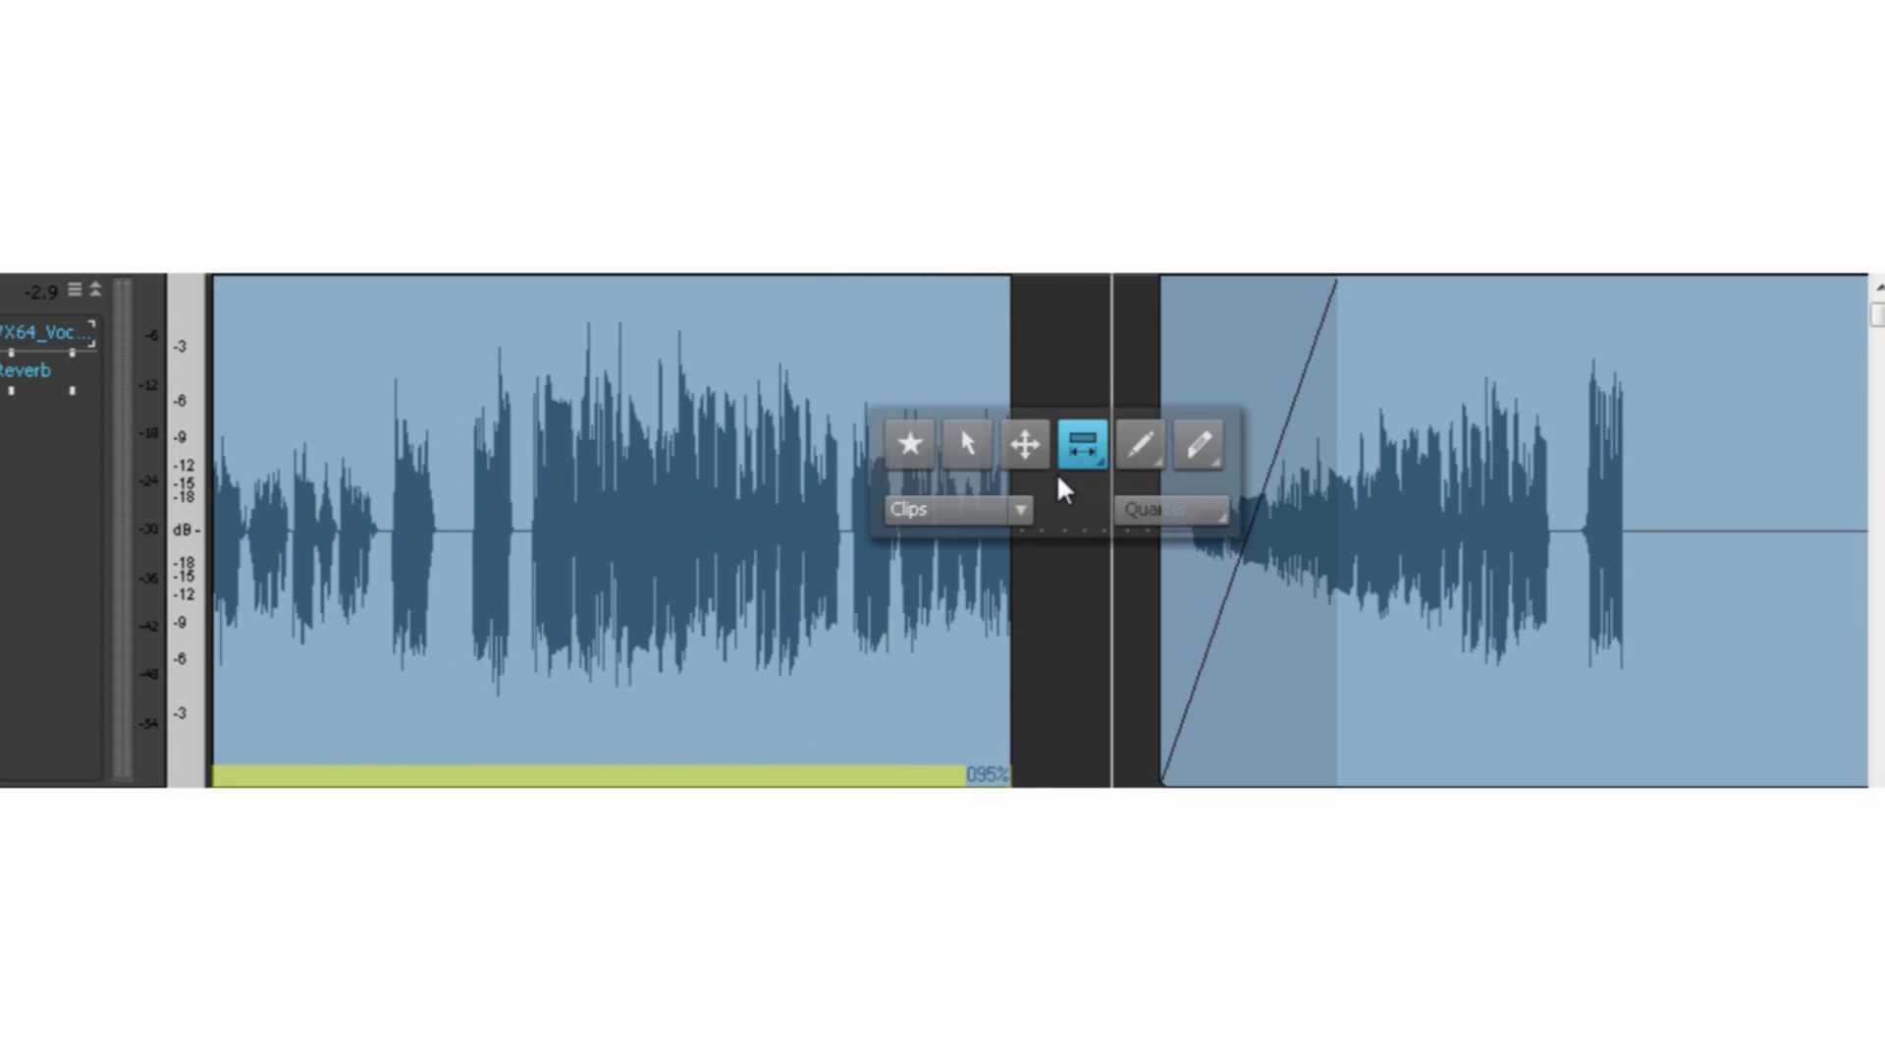
click(912, 448)
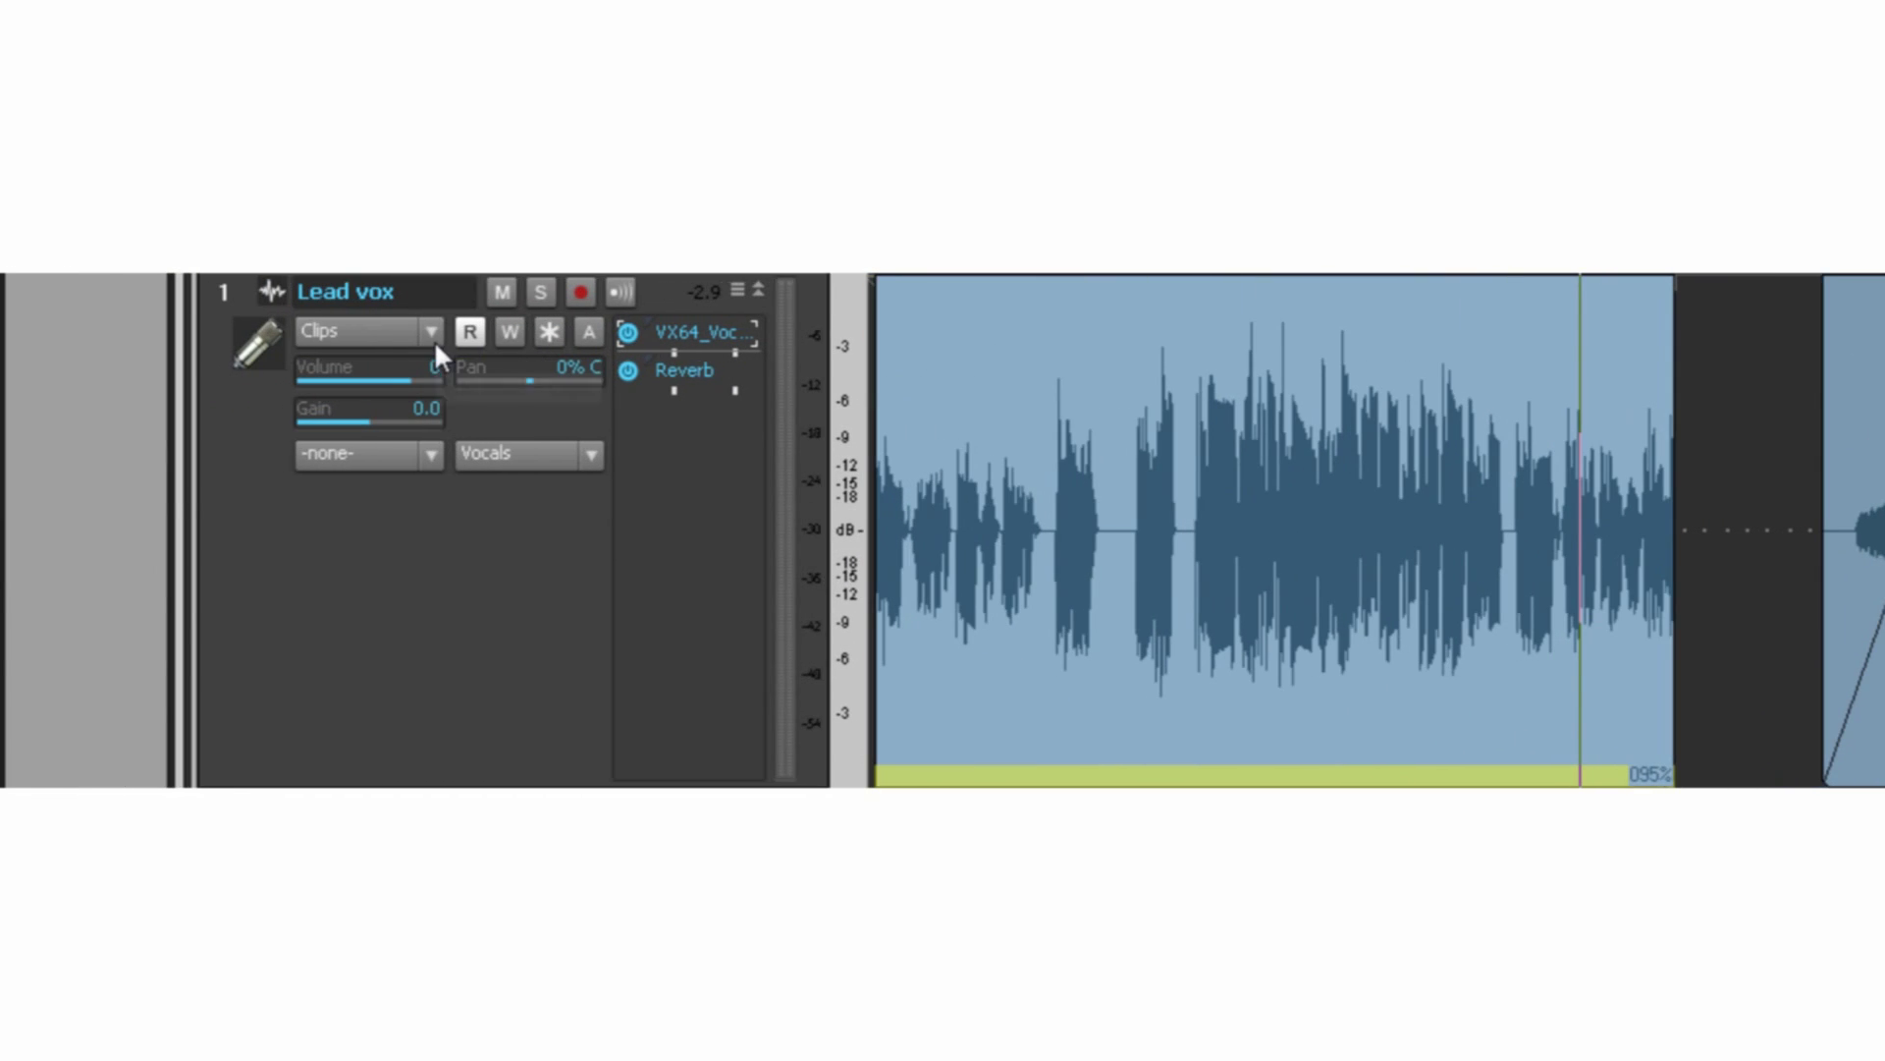
click(434, 340)
- Show audio transients on the Lead vox track, then switch its lane to the Volume automation envelope
click(422, 409)
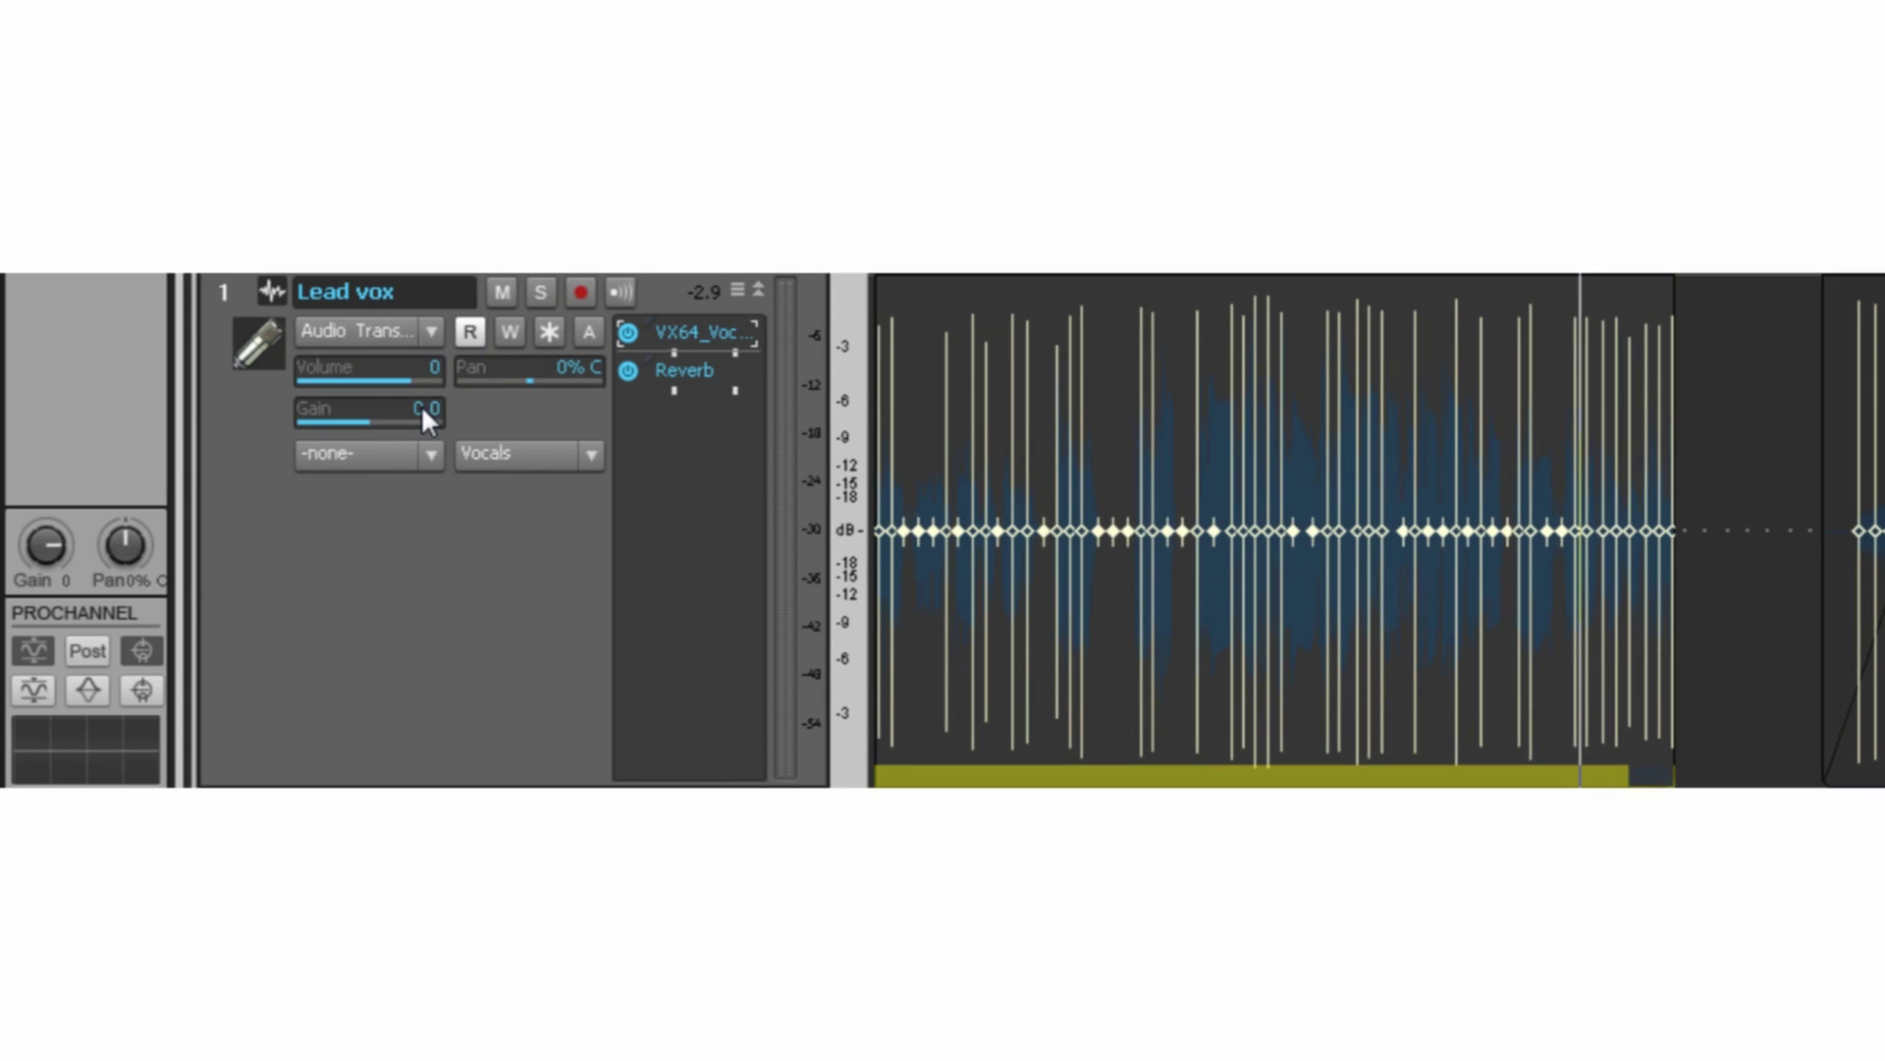
click(426, 339)
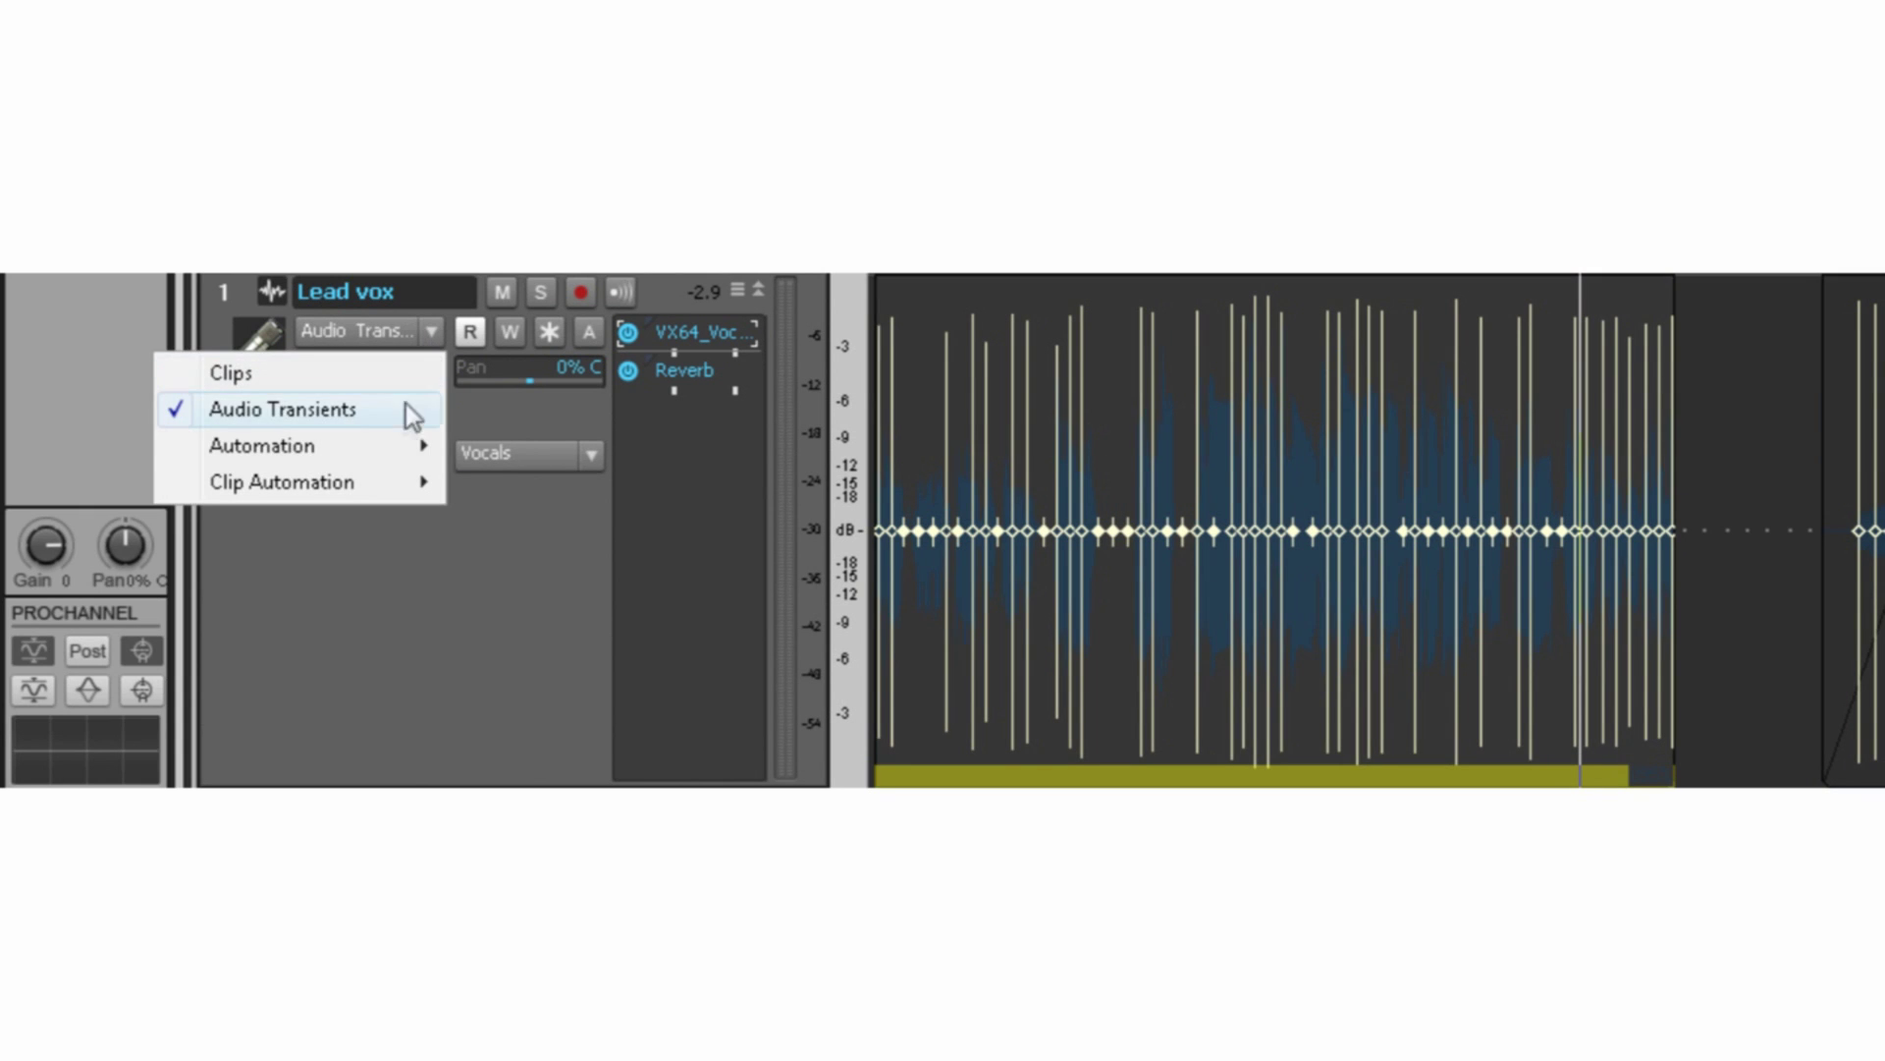
mouse_move(405, 446)
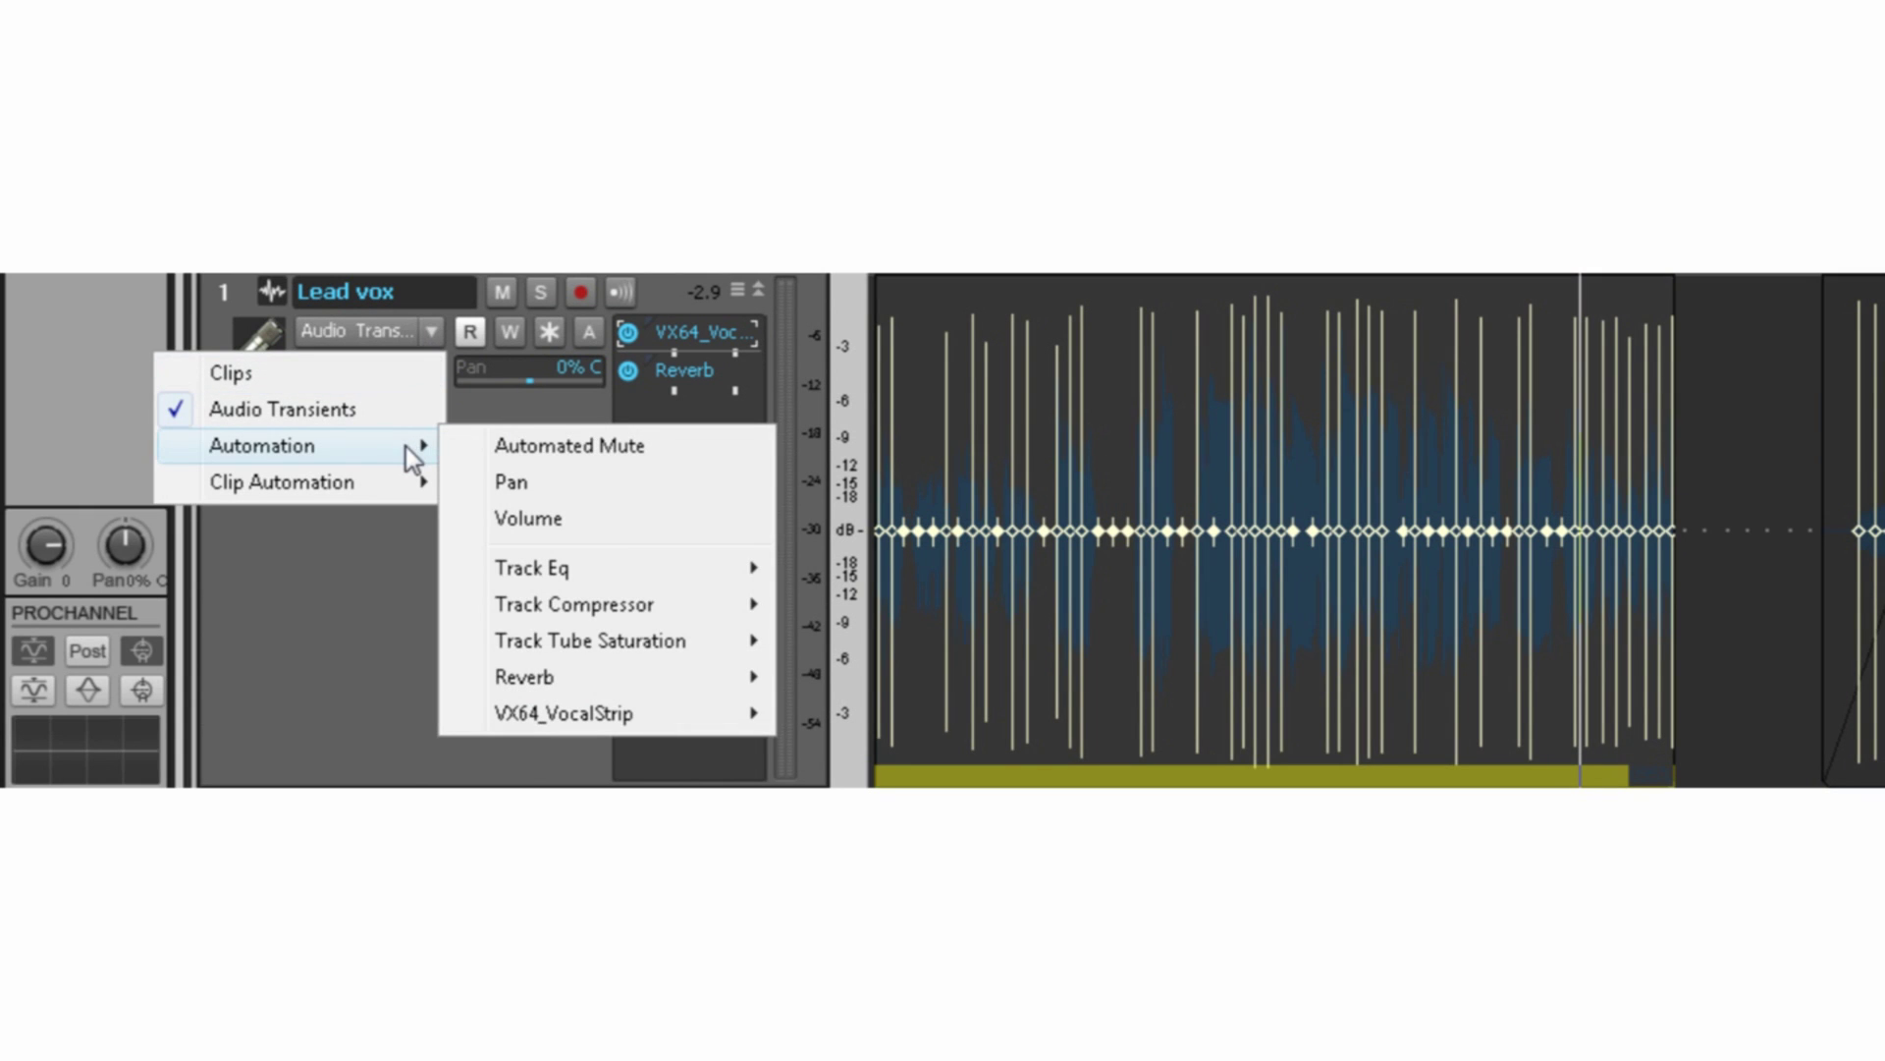
click(629, 519)
- Add two volume nodes and pull the envelope down, ramping from 0 dB to -18.5 dB
double_click(1113, 384)
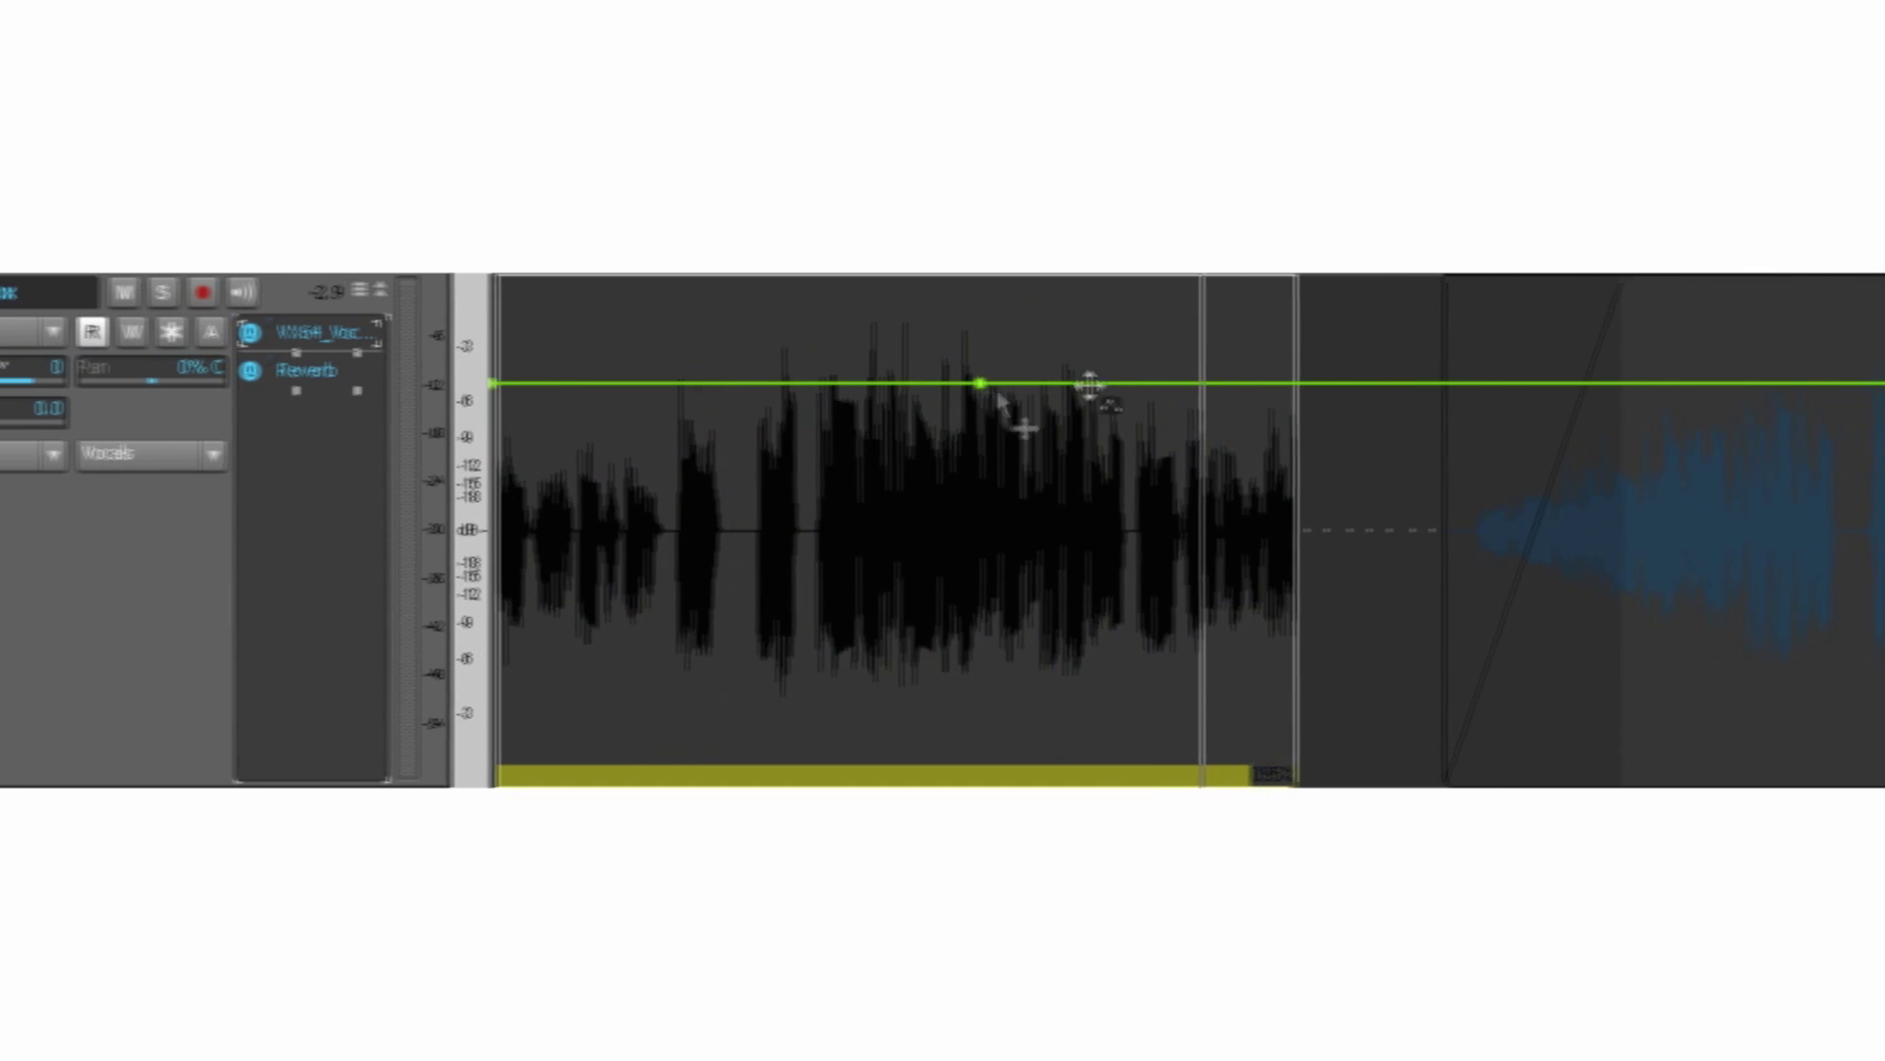
double_click(1396, 383)
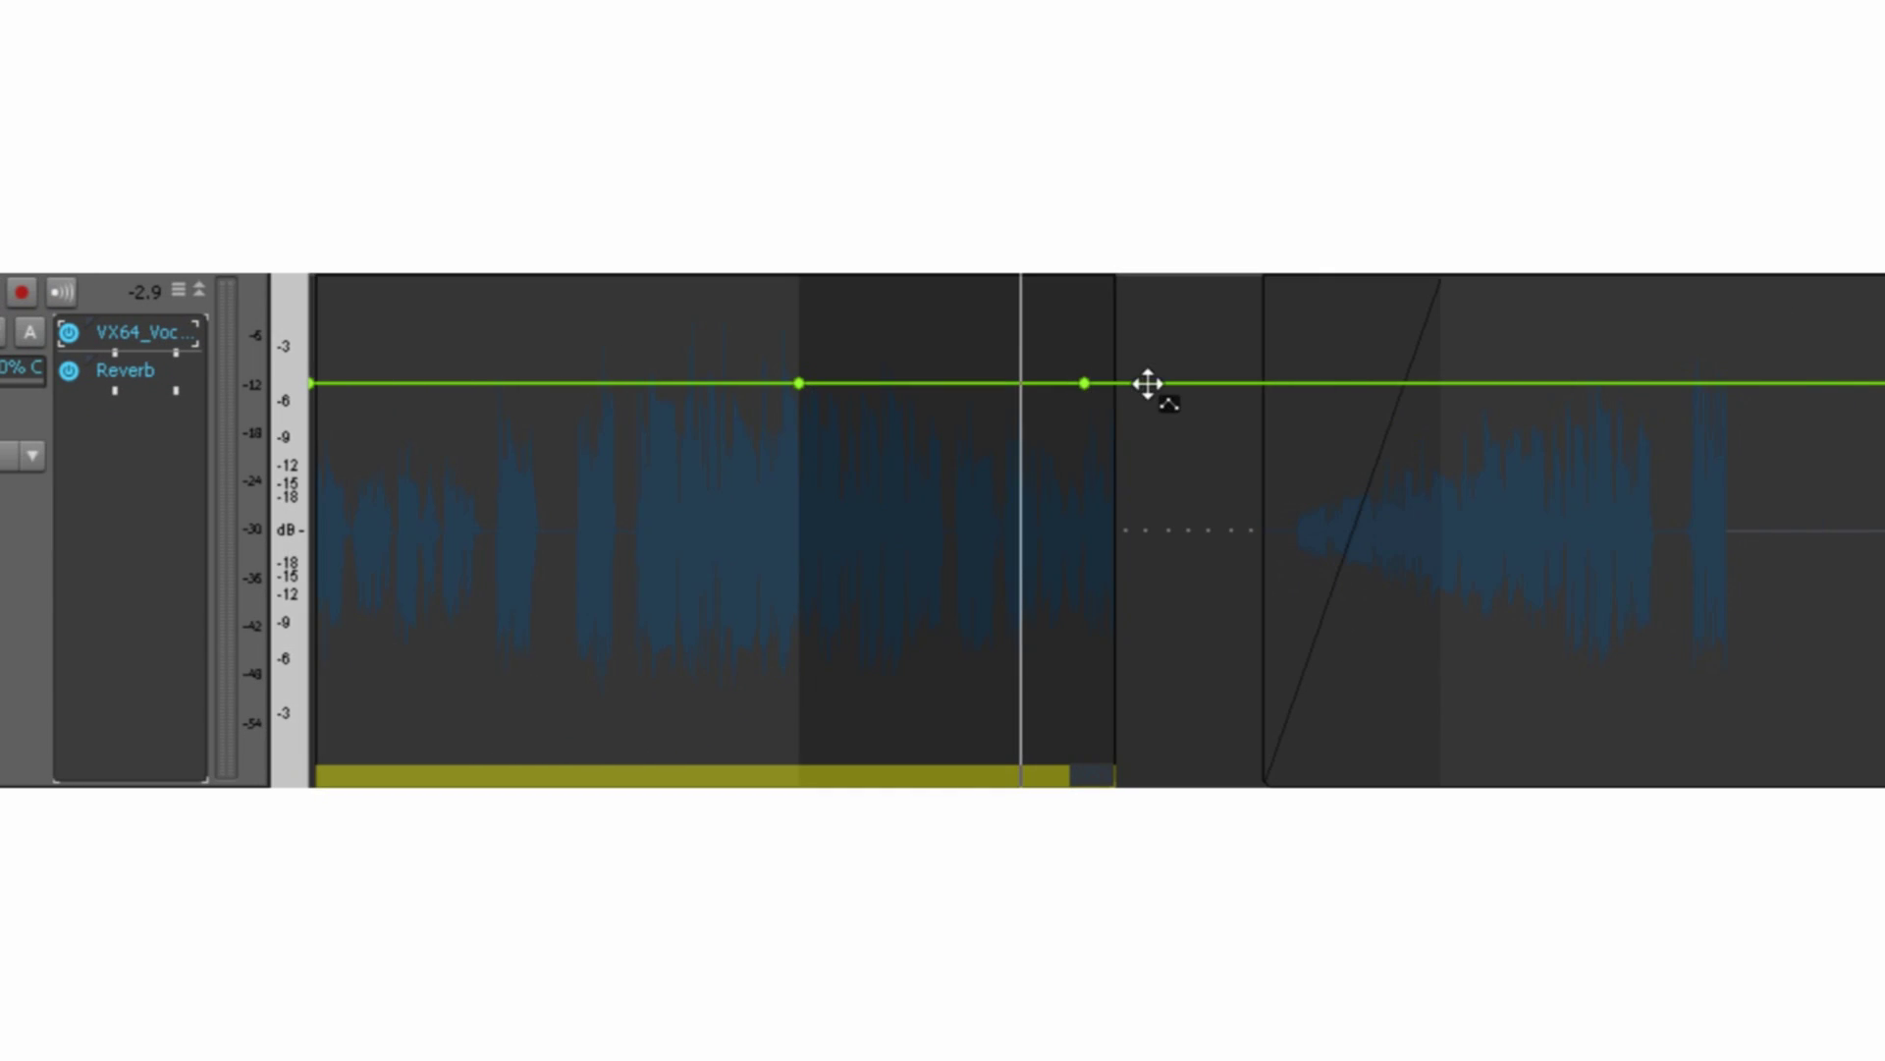
drag(1147, 384, 1200, 634)
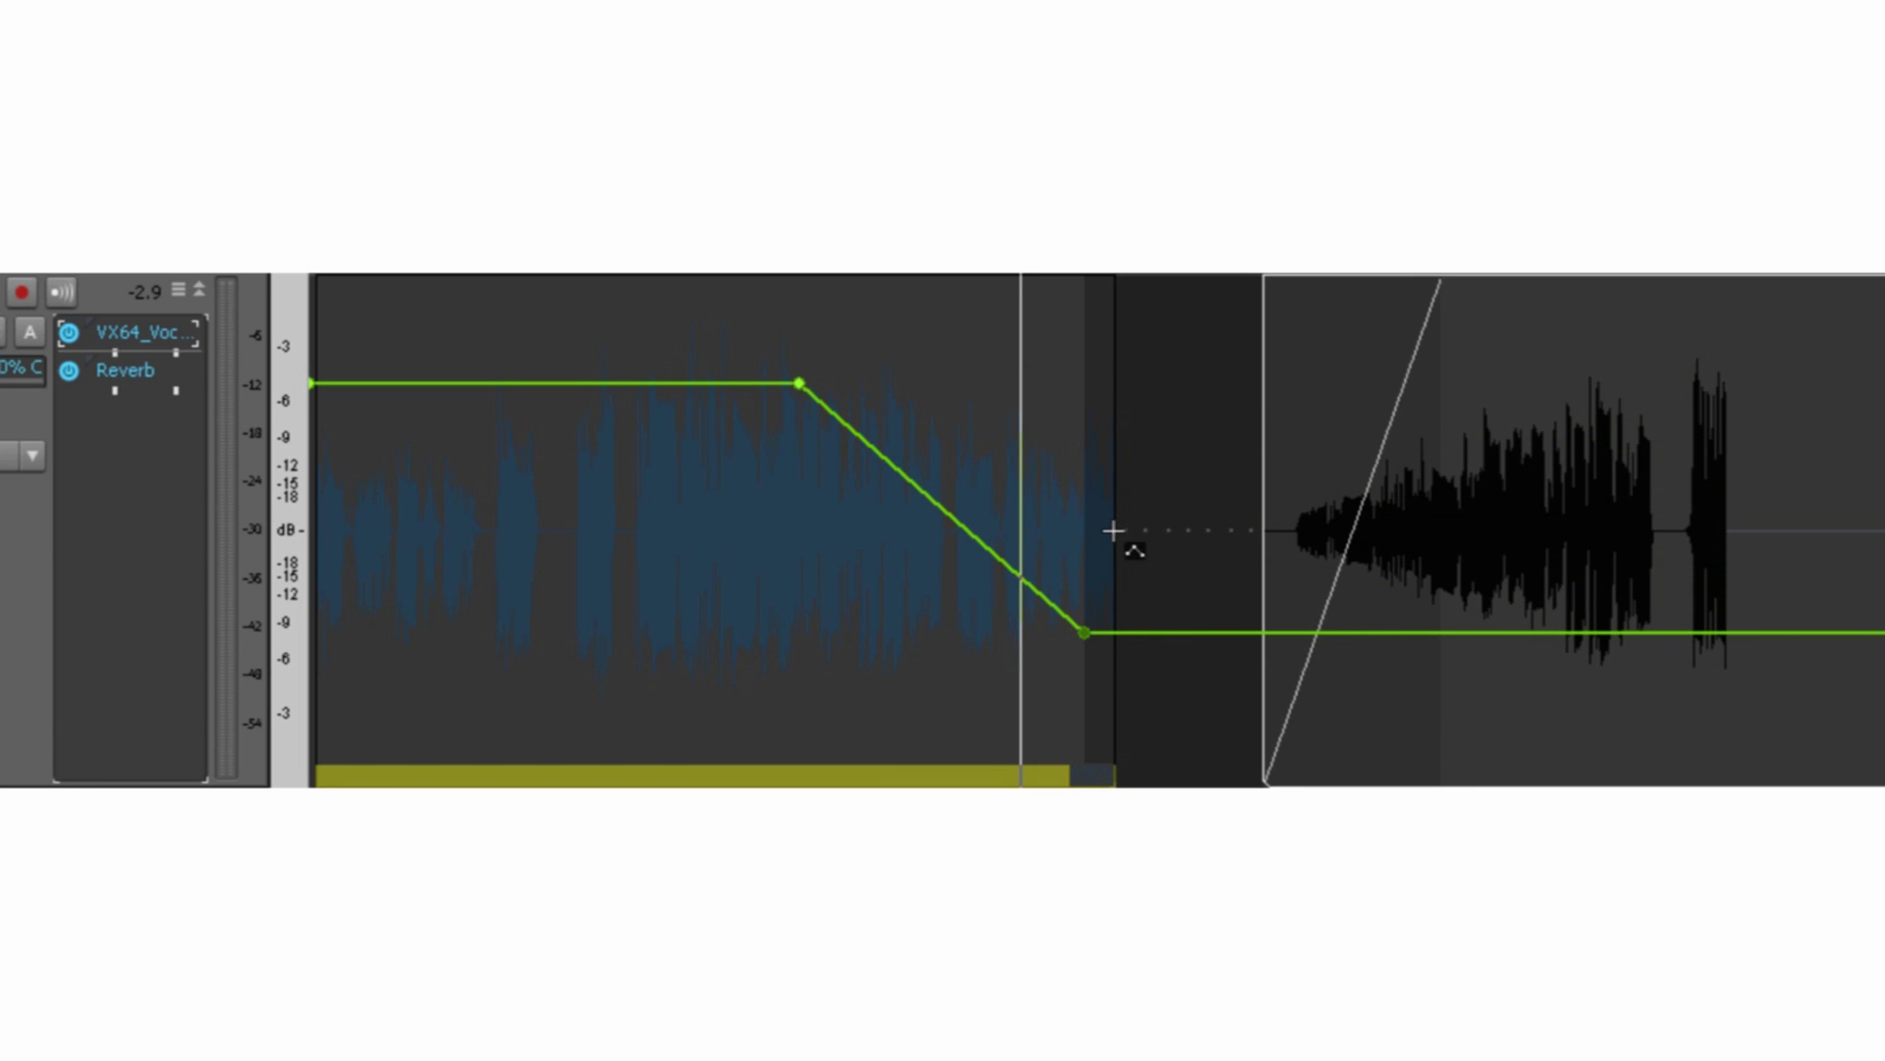
click(986, 498)
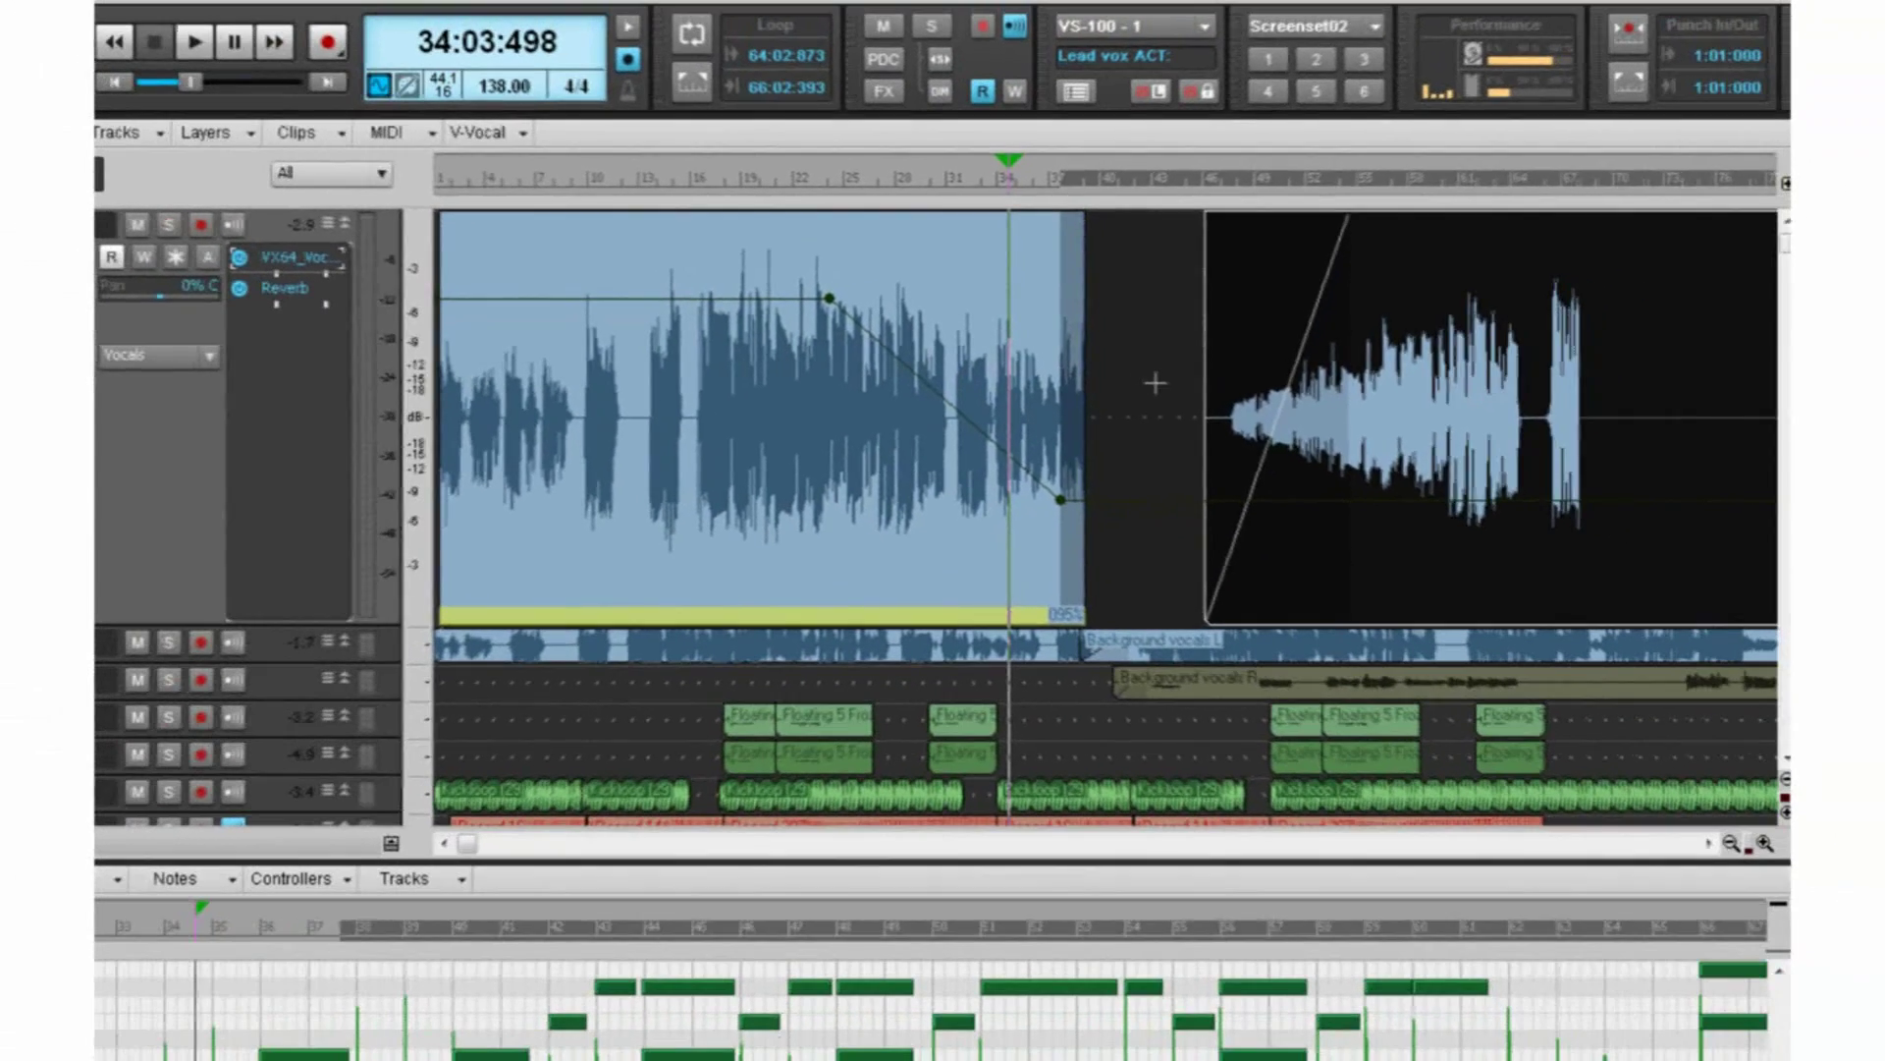
- Move the now time later, clear the selection, and draw three short notes in the Saw Pad part
click(1142, 383)
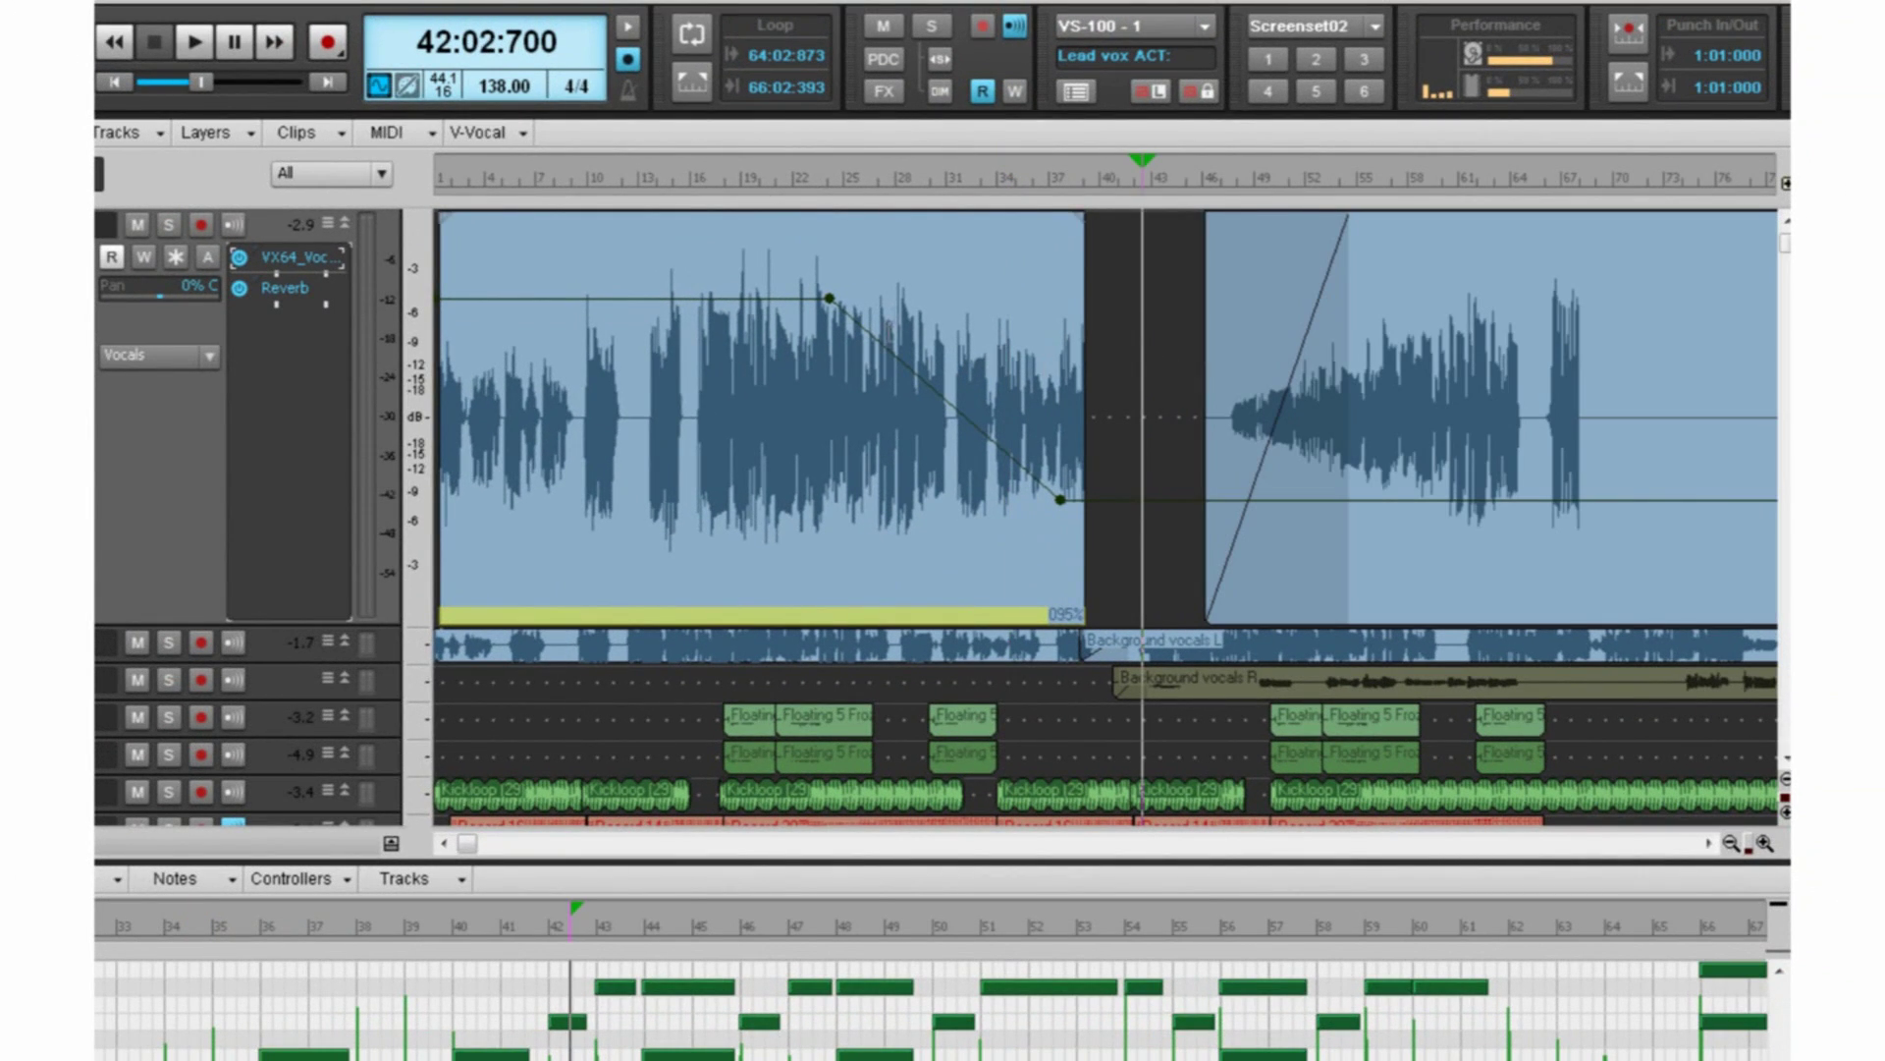
drag(904, 496, 654, 496)
click(1364, 539)
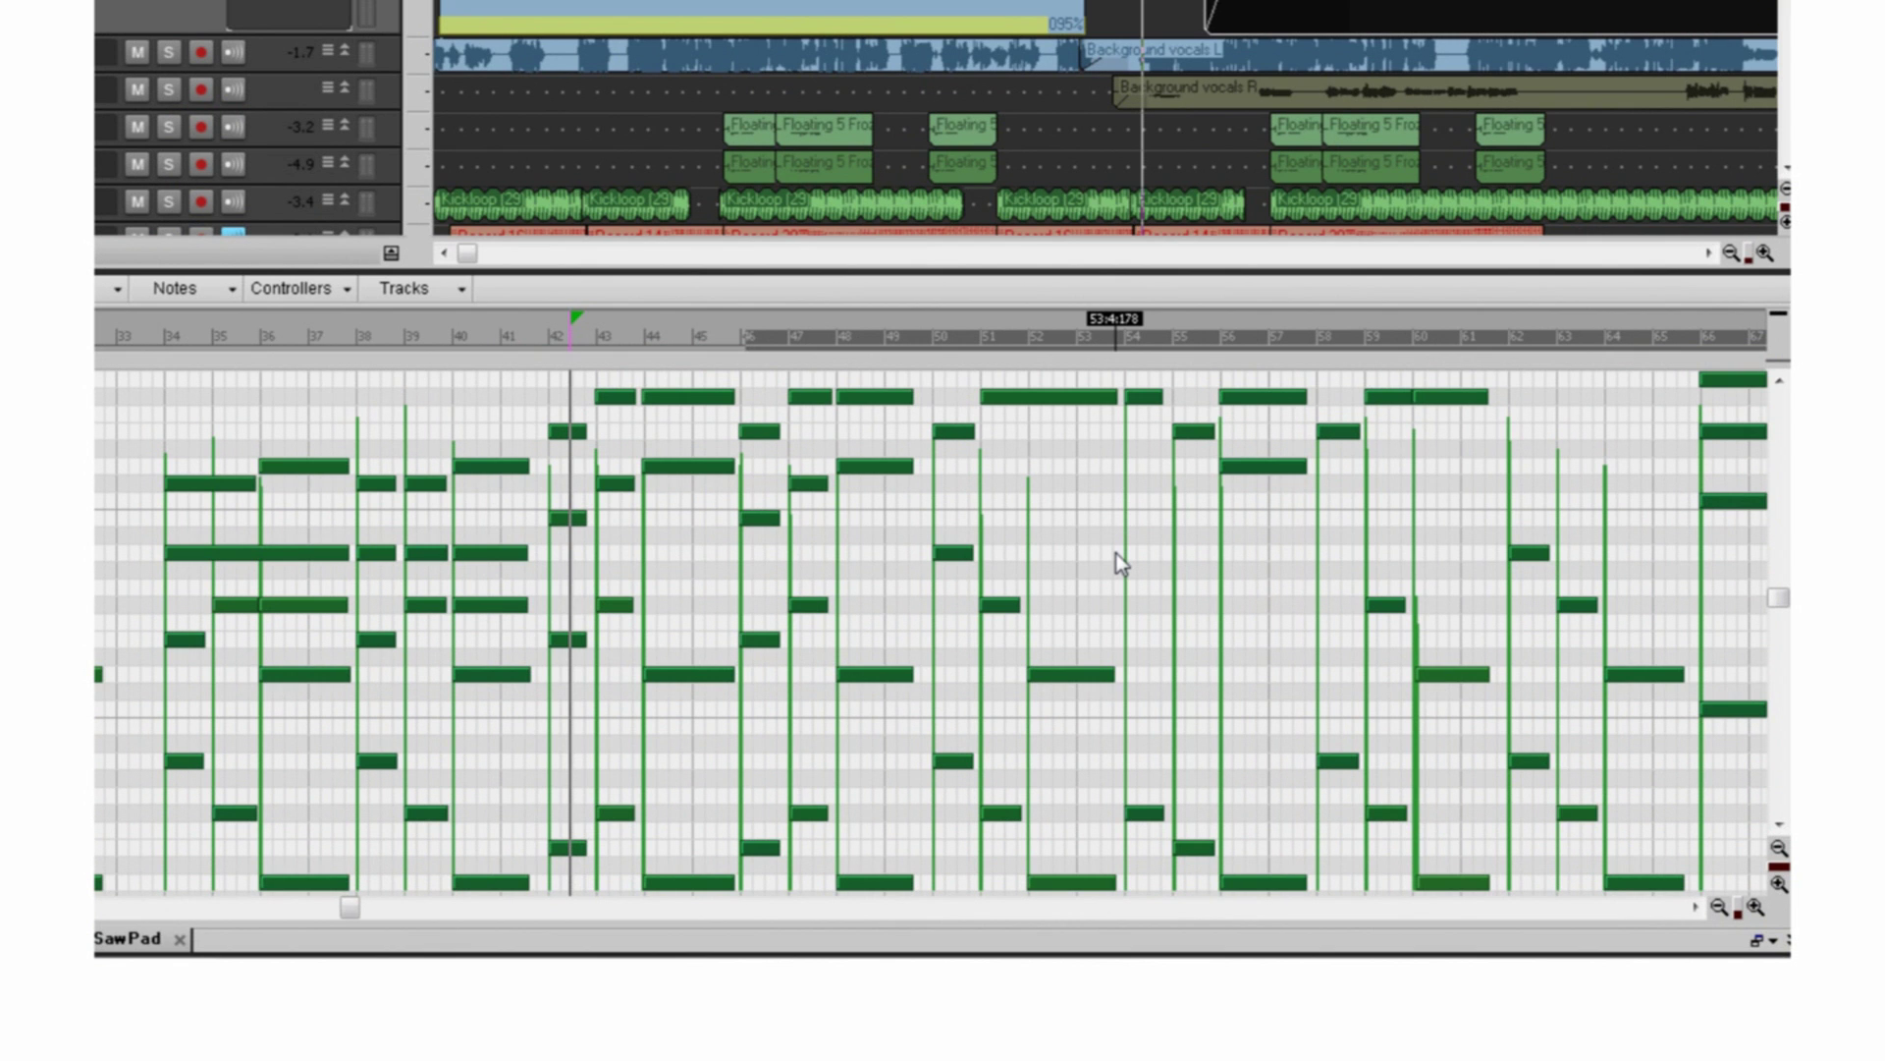
click(1113, 552)
click(1038, 482)
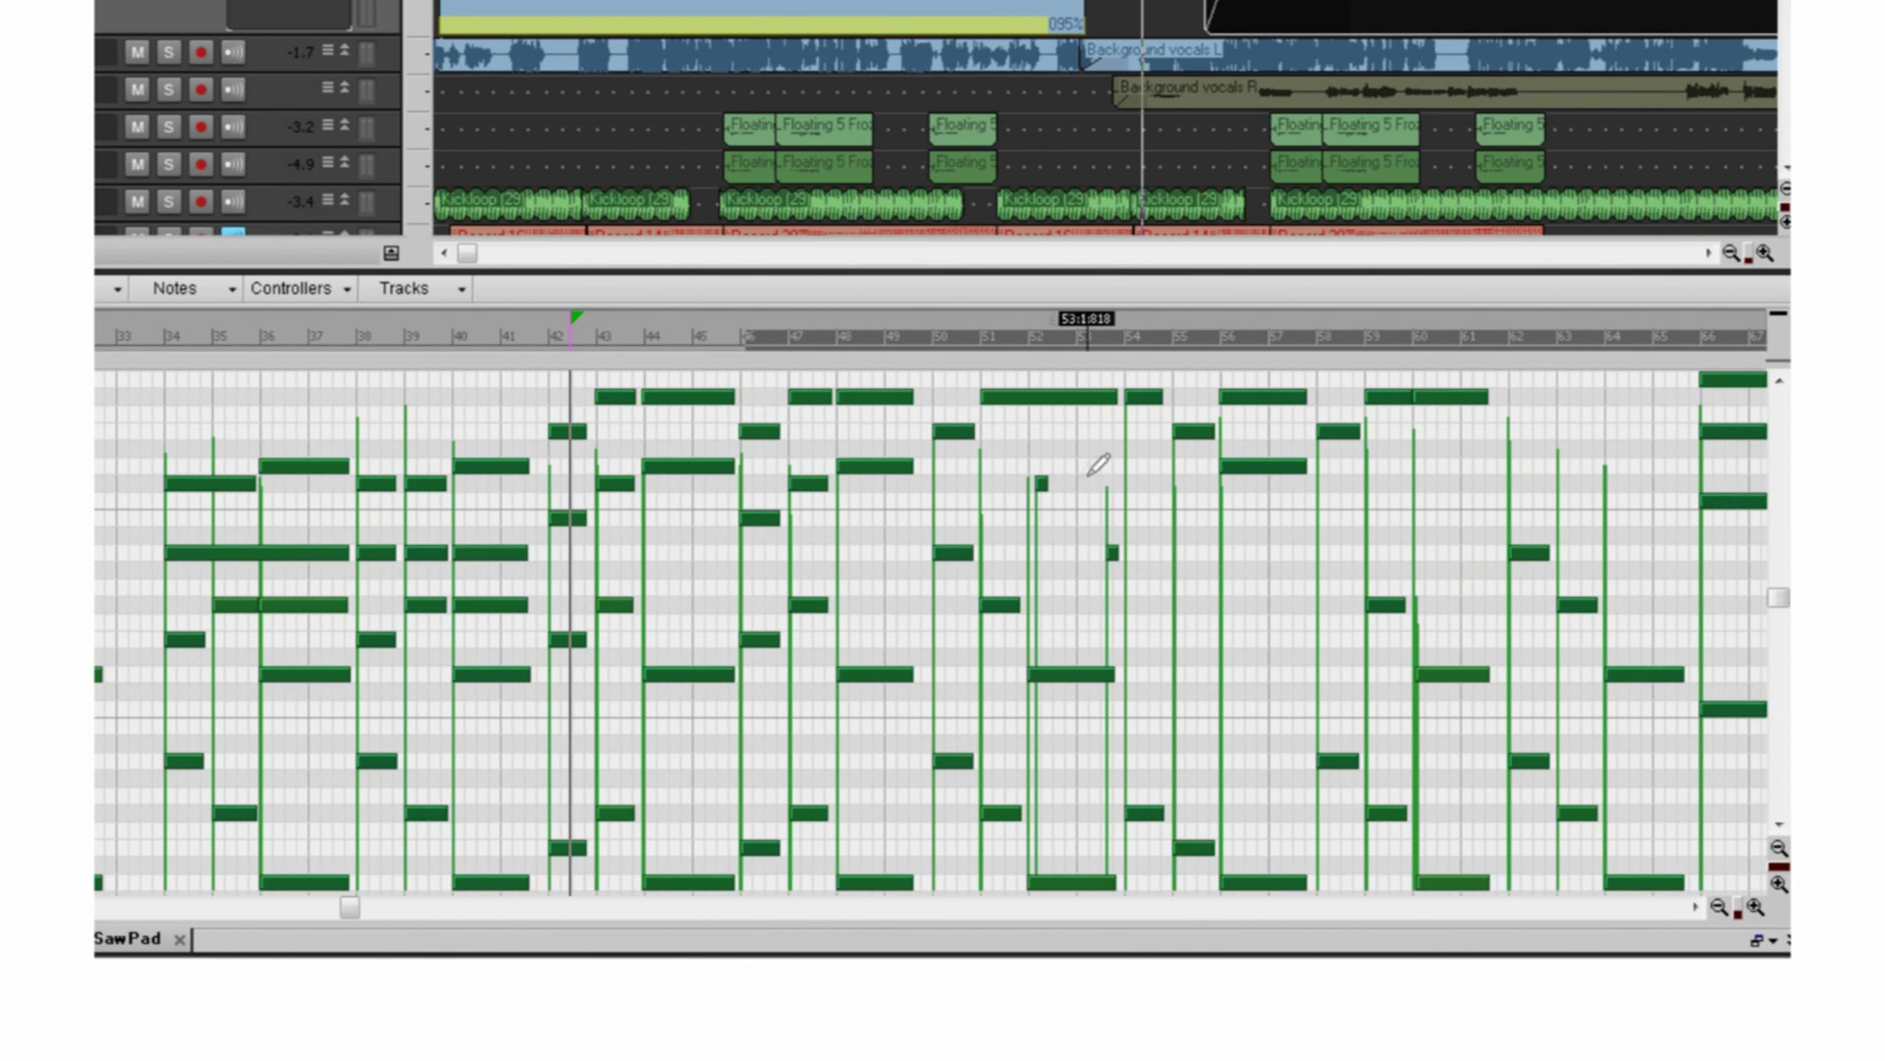
click(1090, 483)
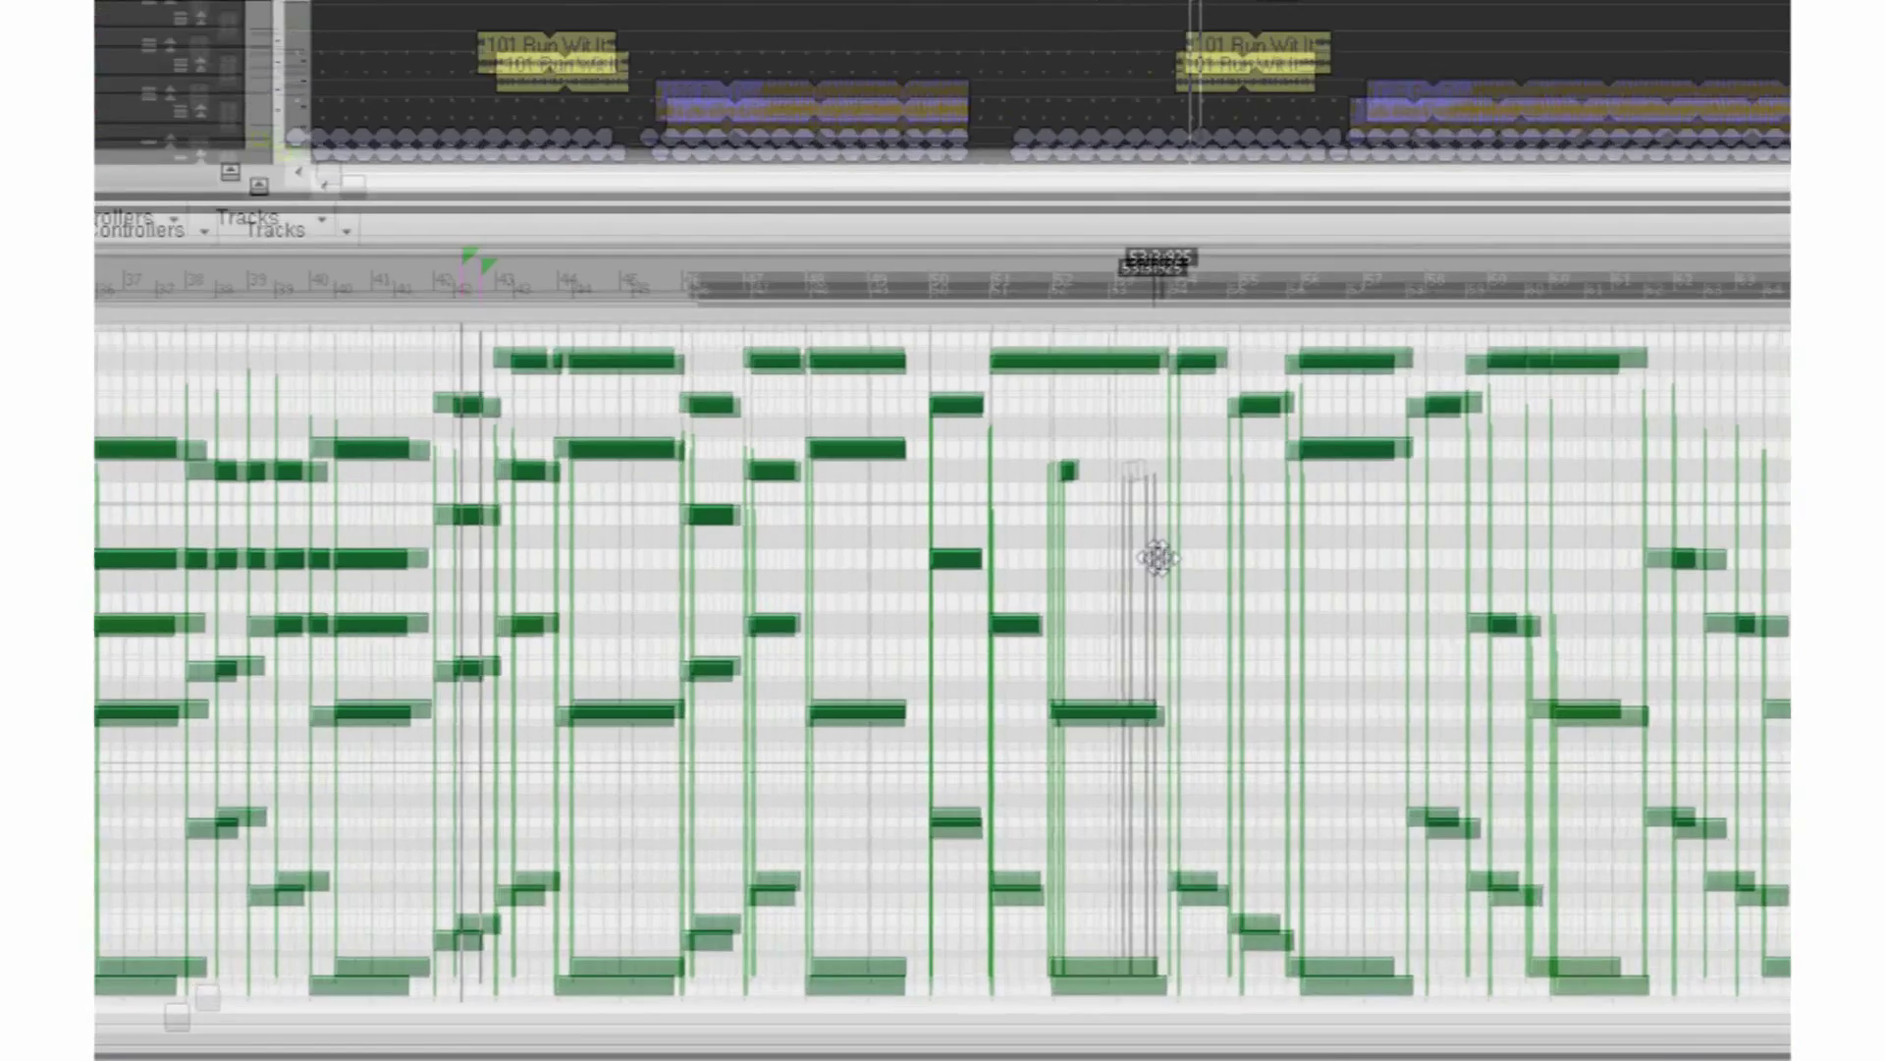
- Use the Trim edit mode to shorten the long top-row note ending near bar 53
key(t)
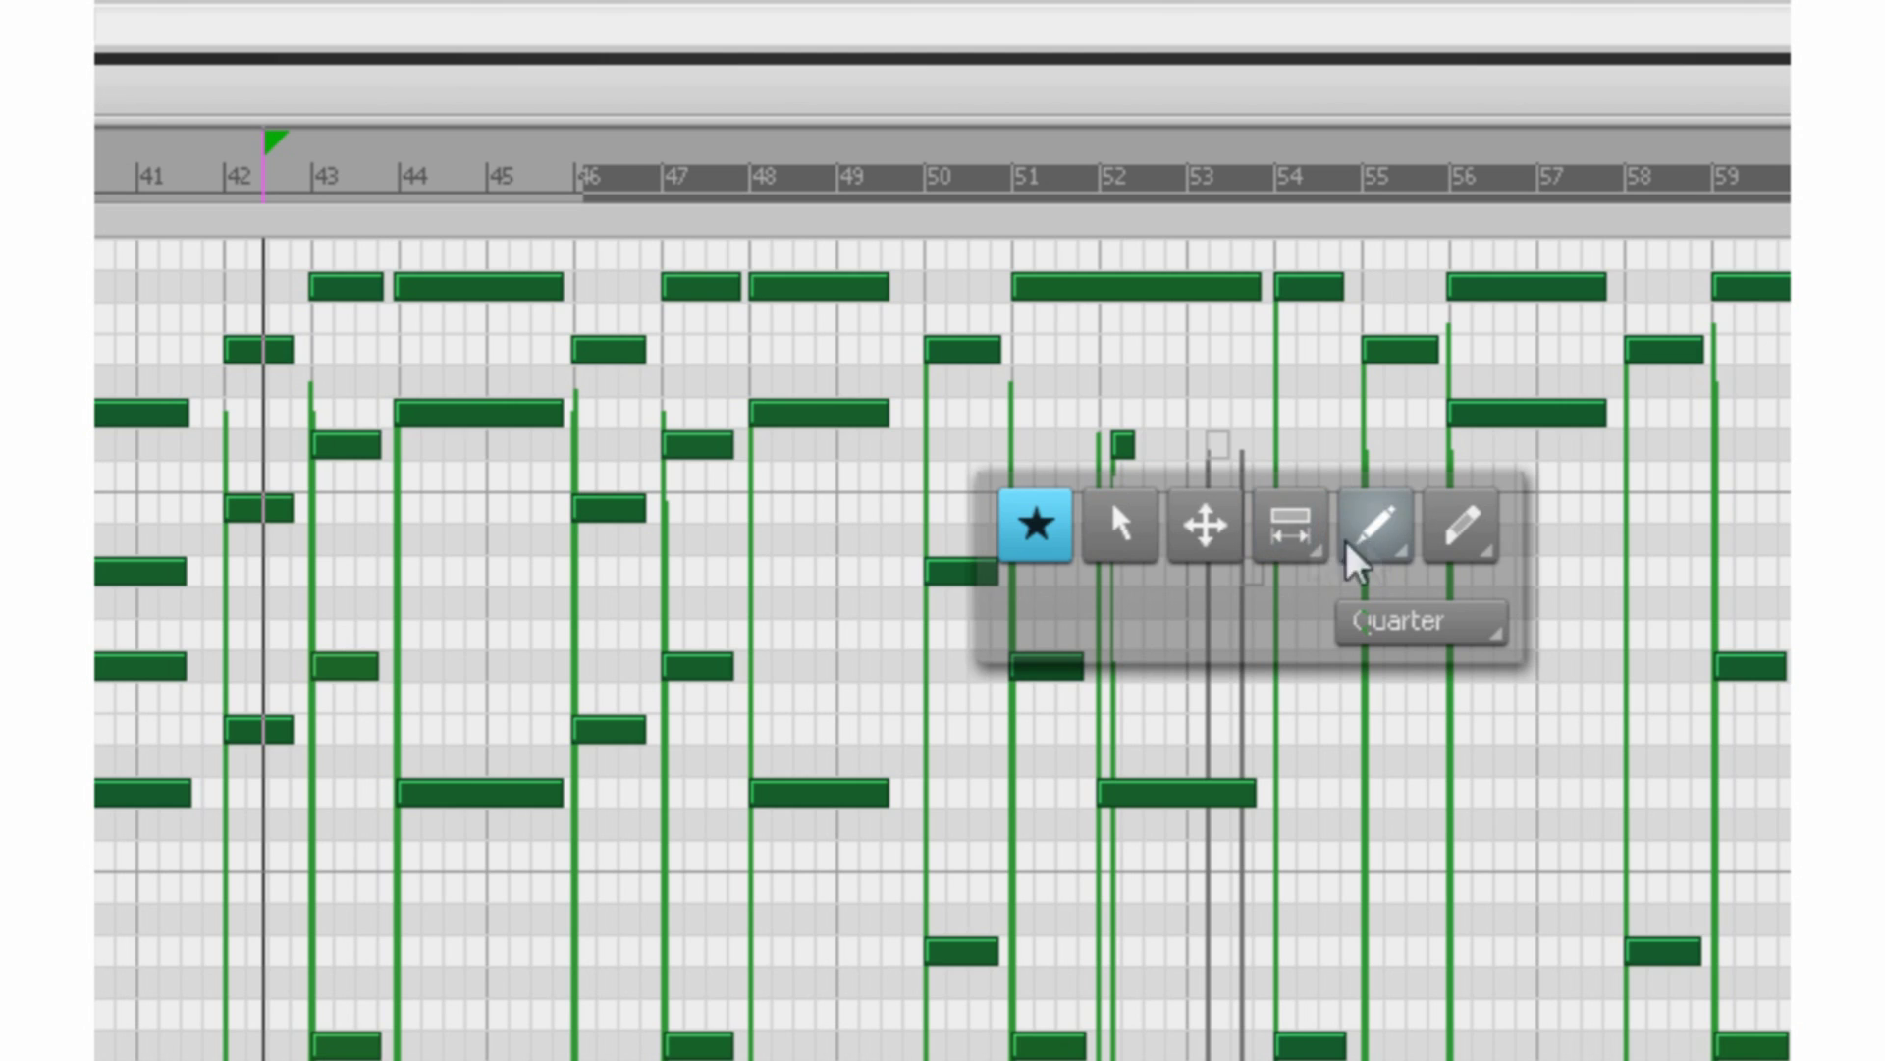
click(1294, 556)
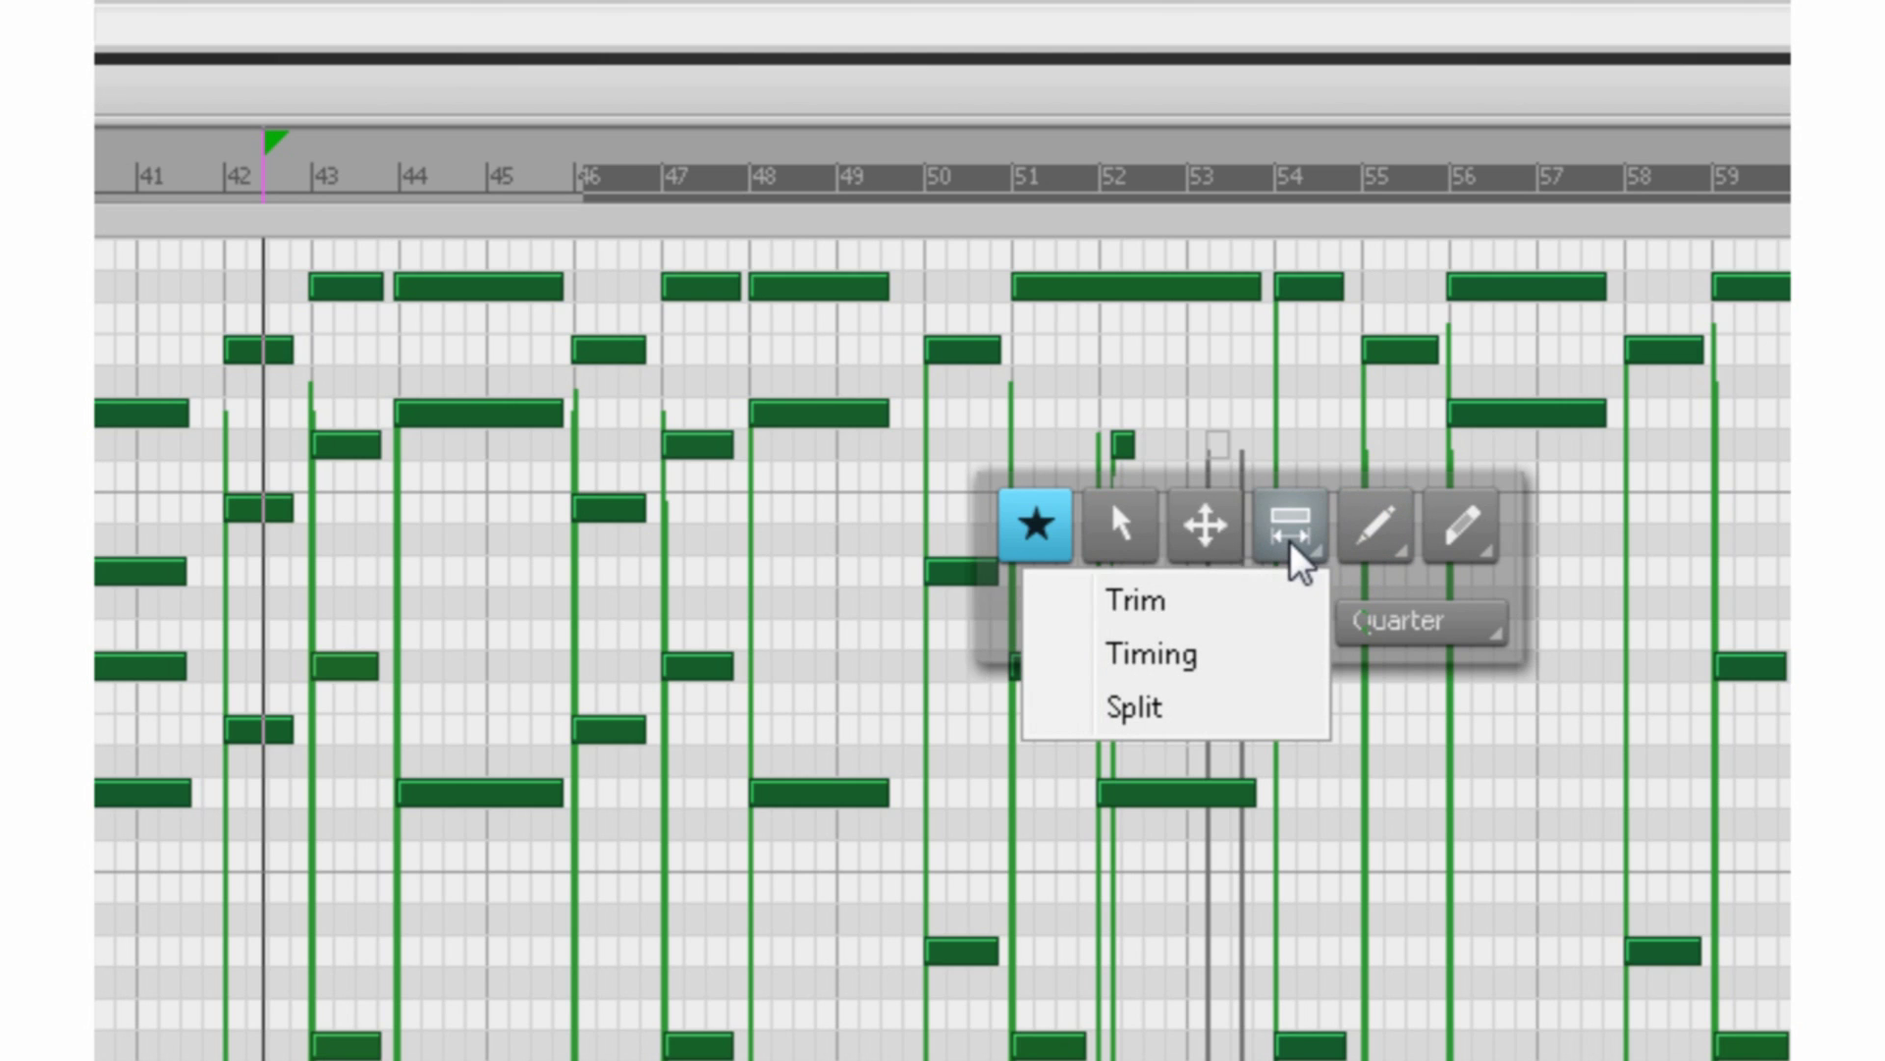
click(1278, 606)
mouse_move(1250, 285)
mouse_down()
mouse_move(1014, 285)
mouse_move(1233, 313)
mouse_up()
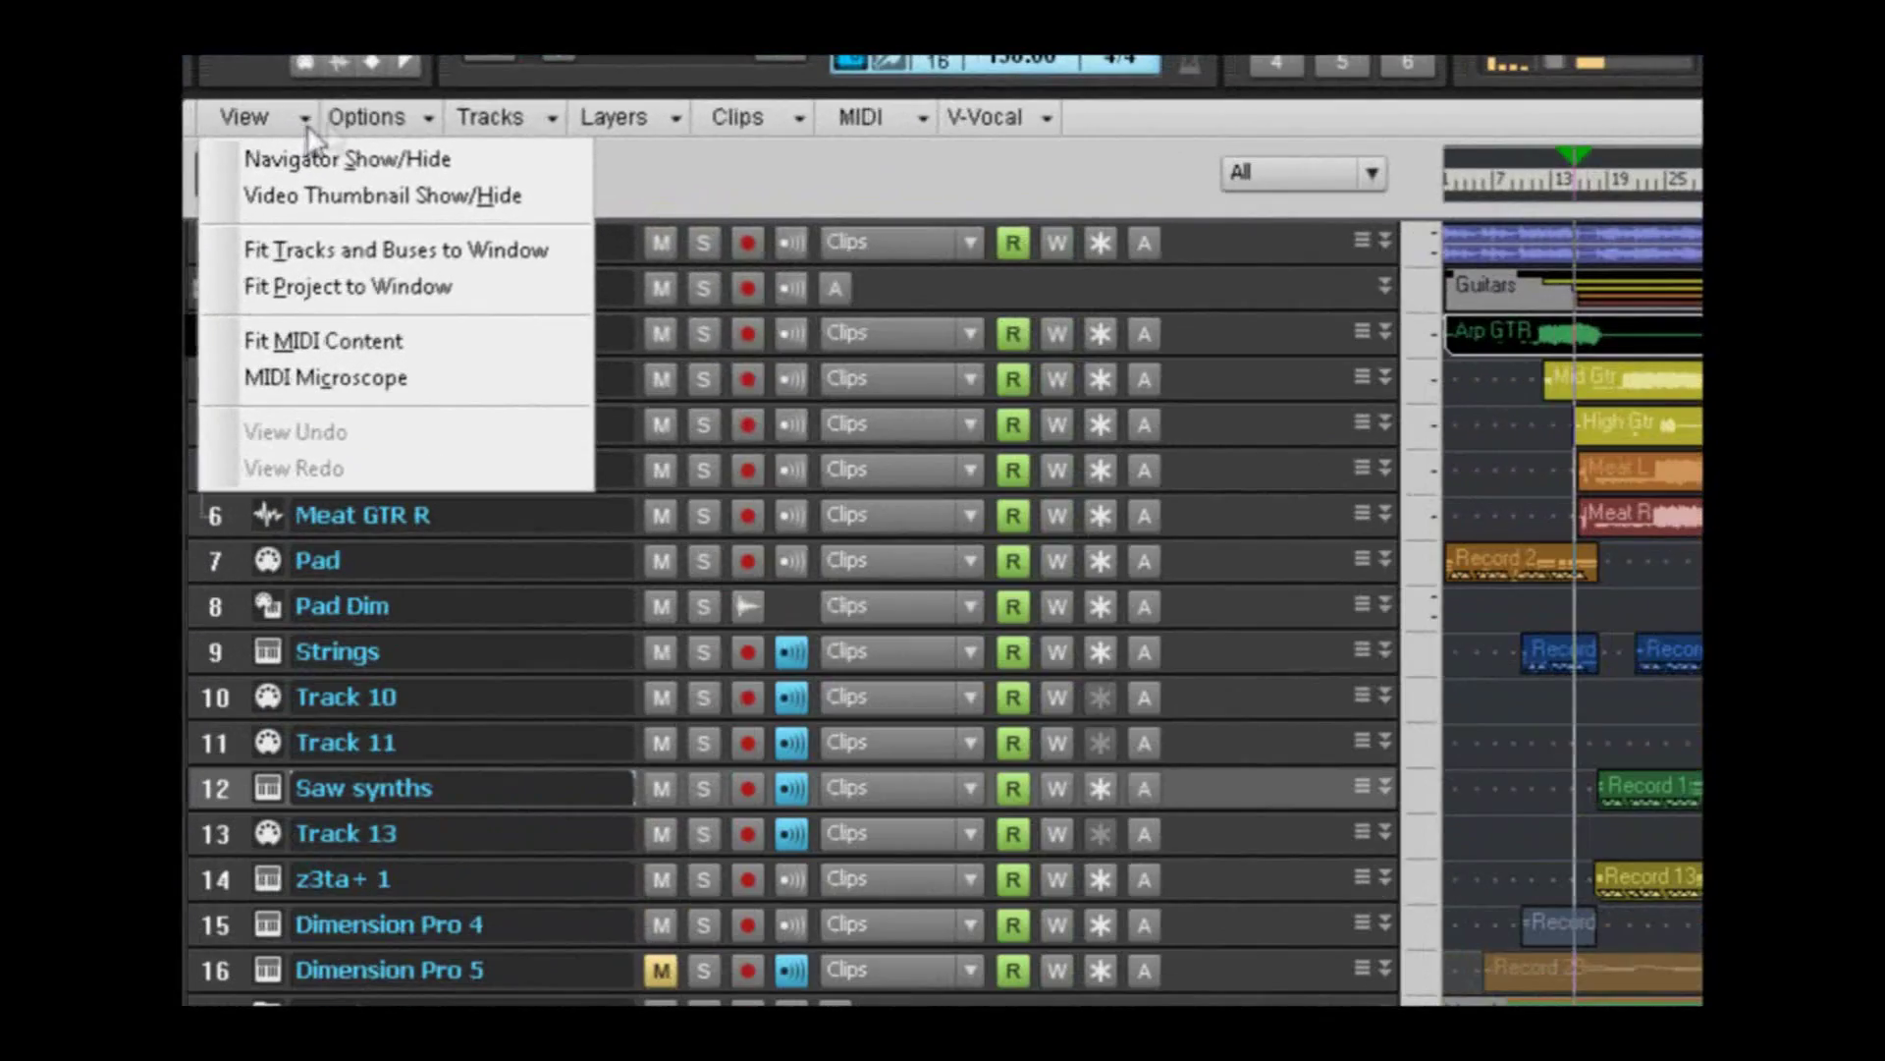
- Look through the track view's Options, Tracks, Layers and Clips command menus
click(422, 114)
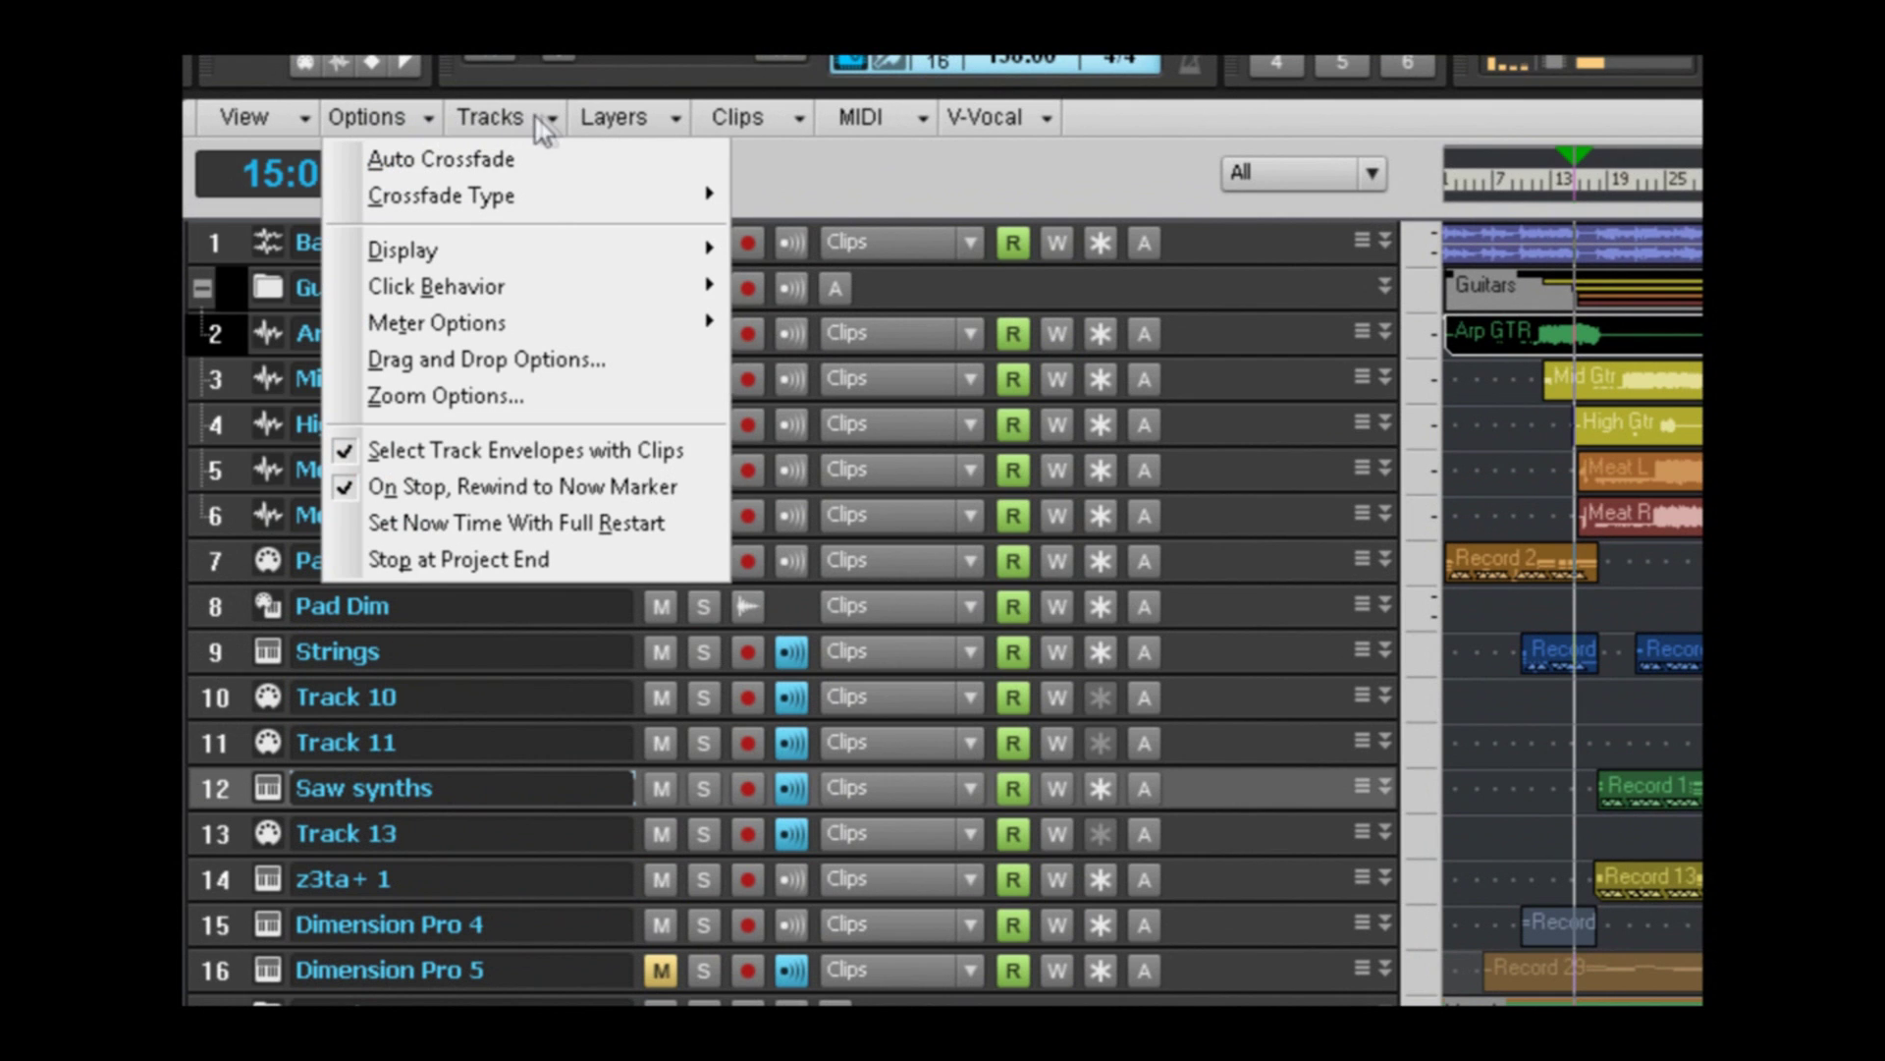
click(542, 117)
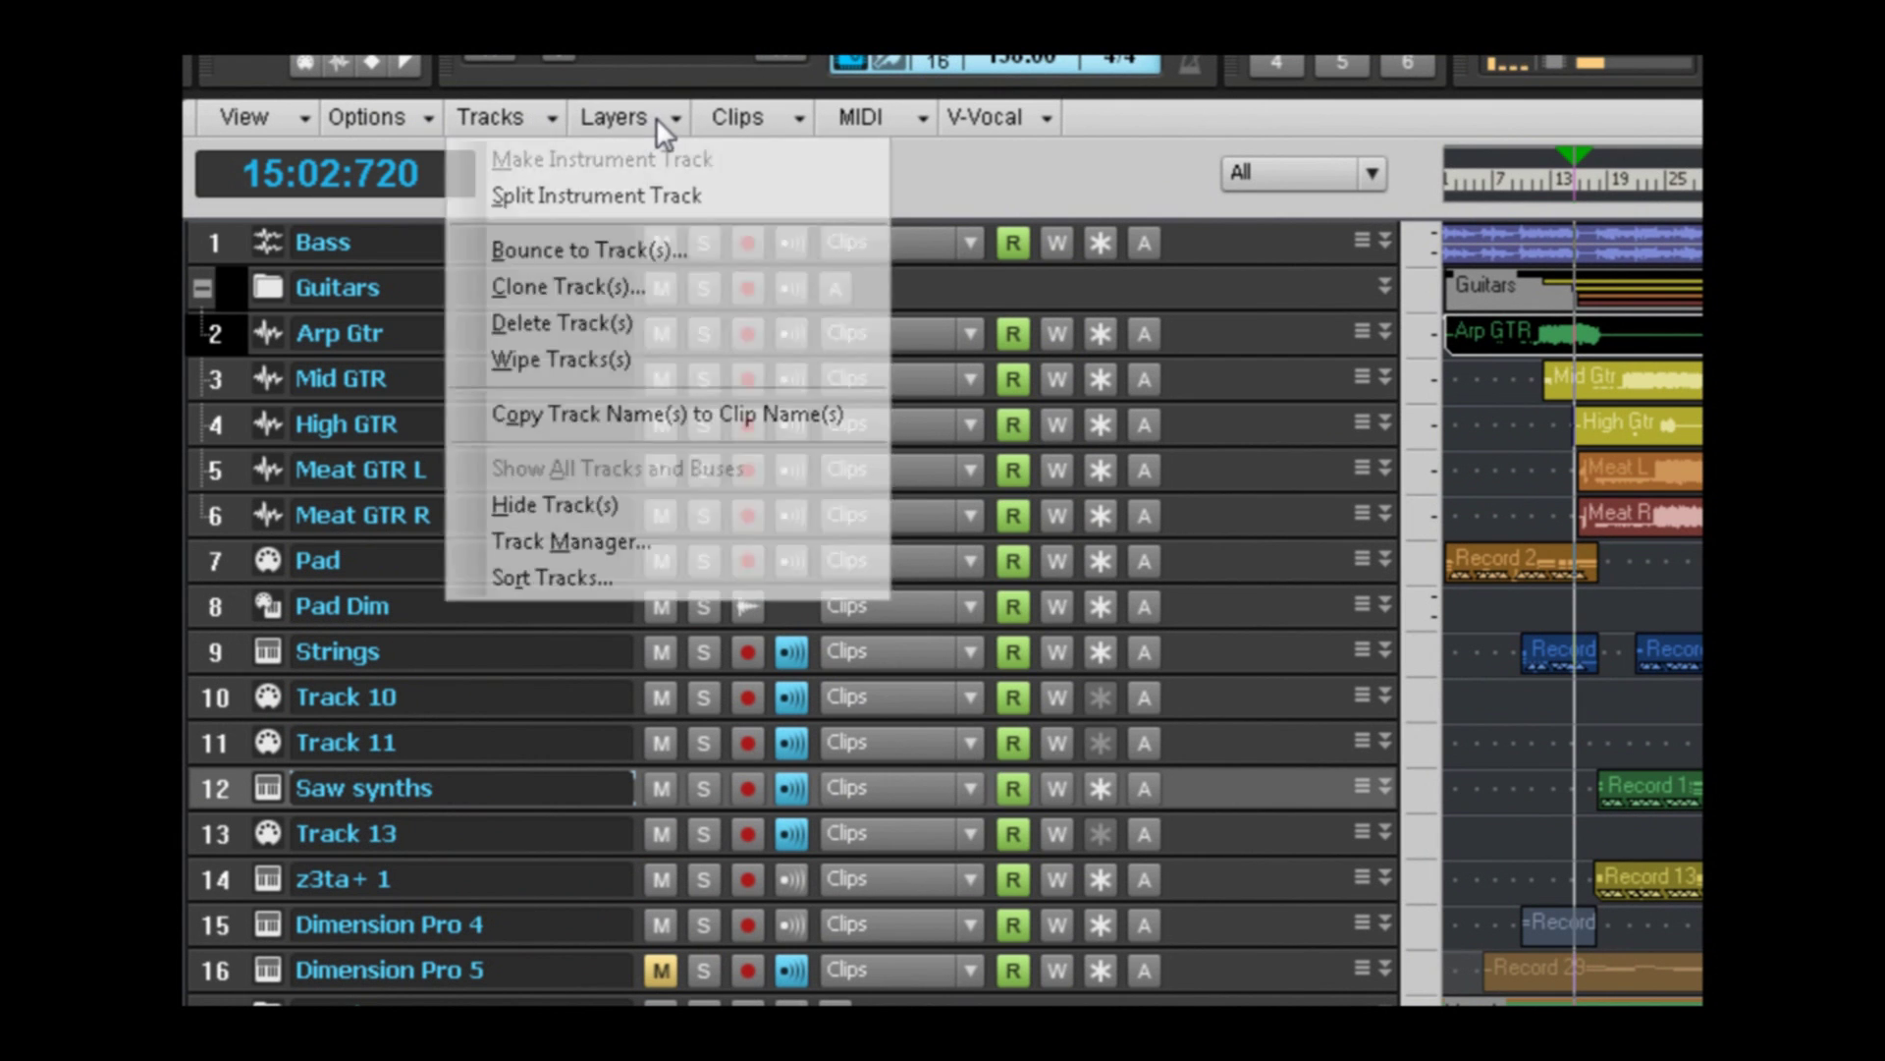
click(656, 116)
click(781, 119)
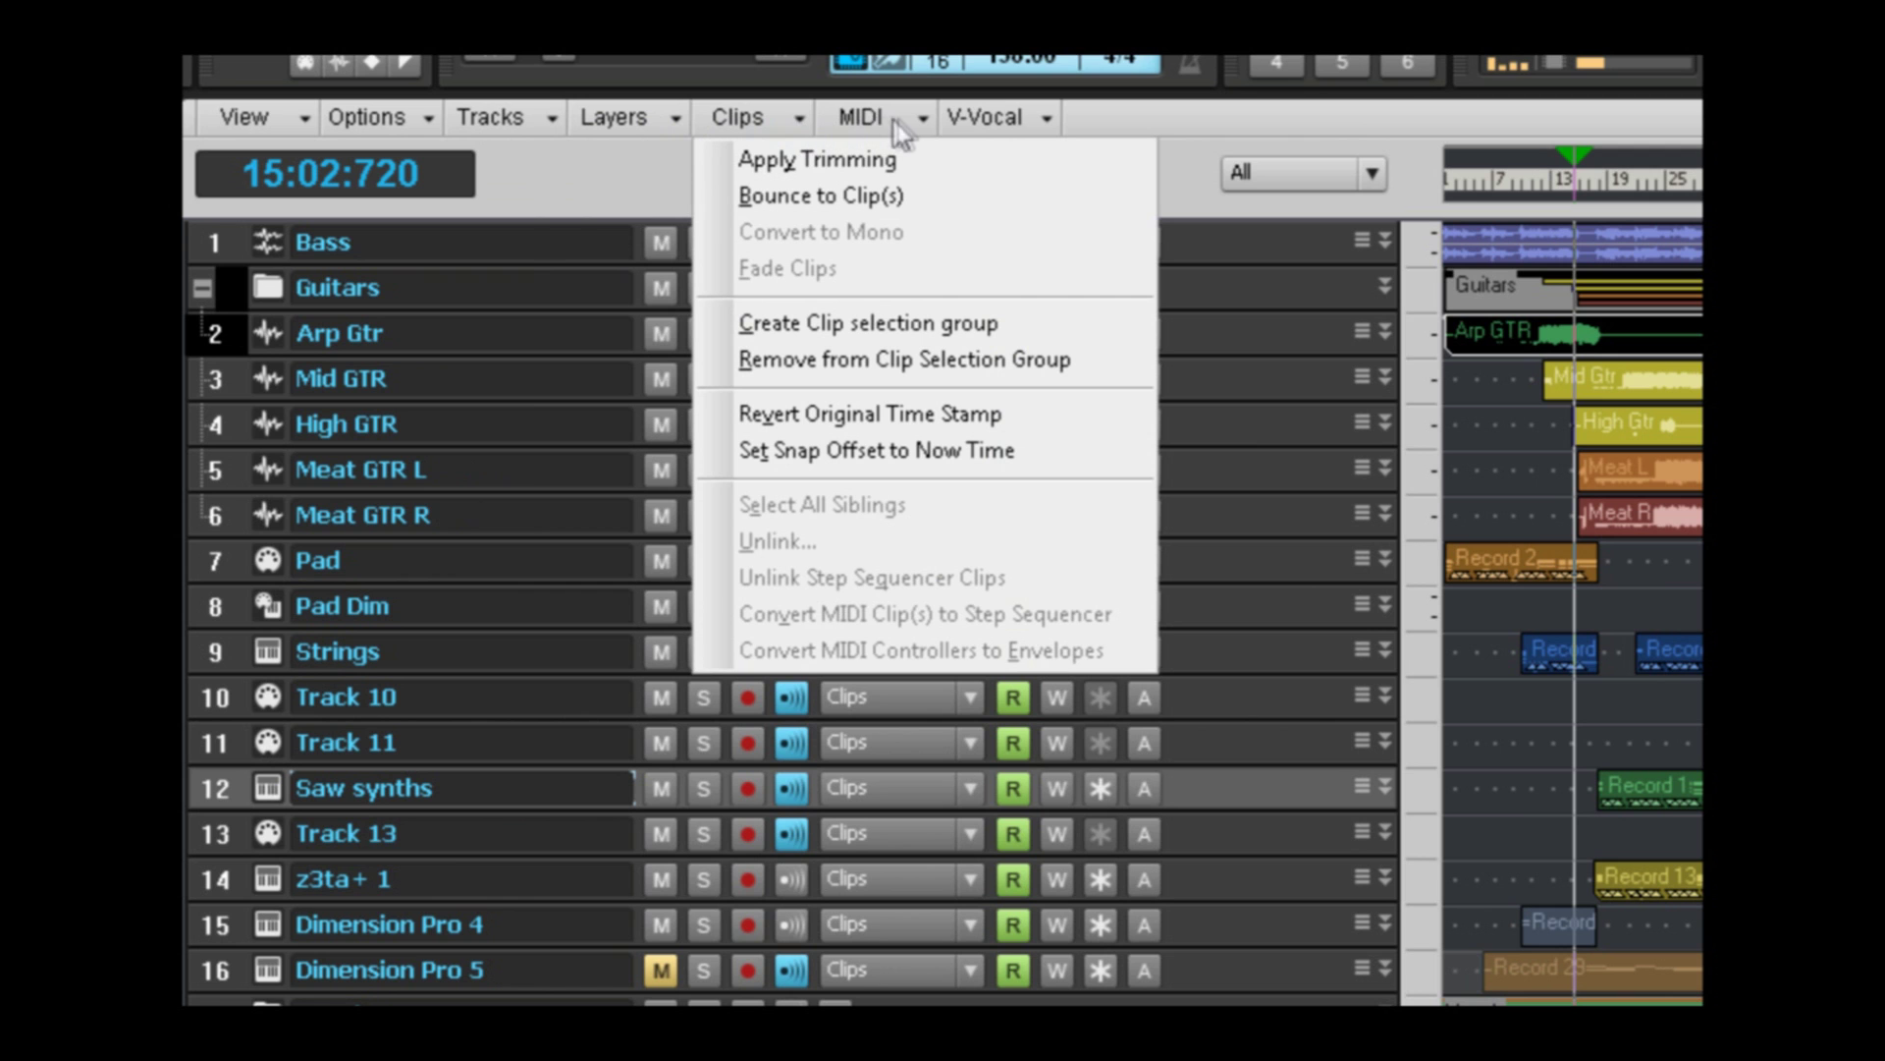
- Check the MIDI and V-Vocal menus, then bring up the main Views menu
click(921, 118)
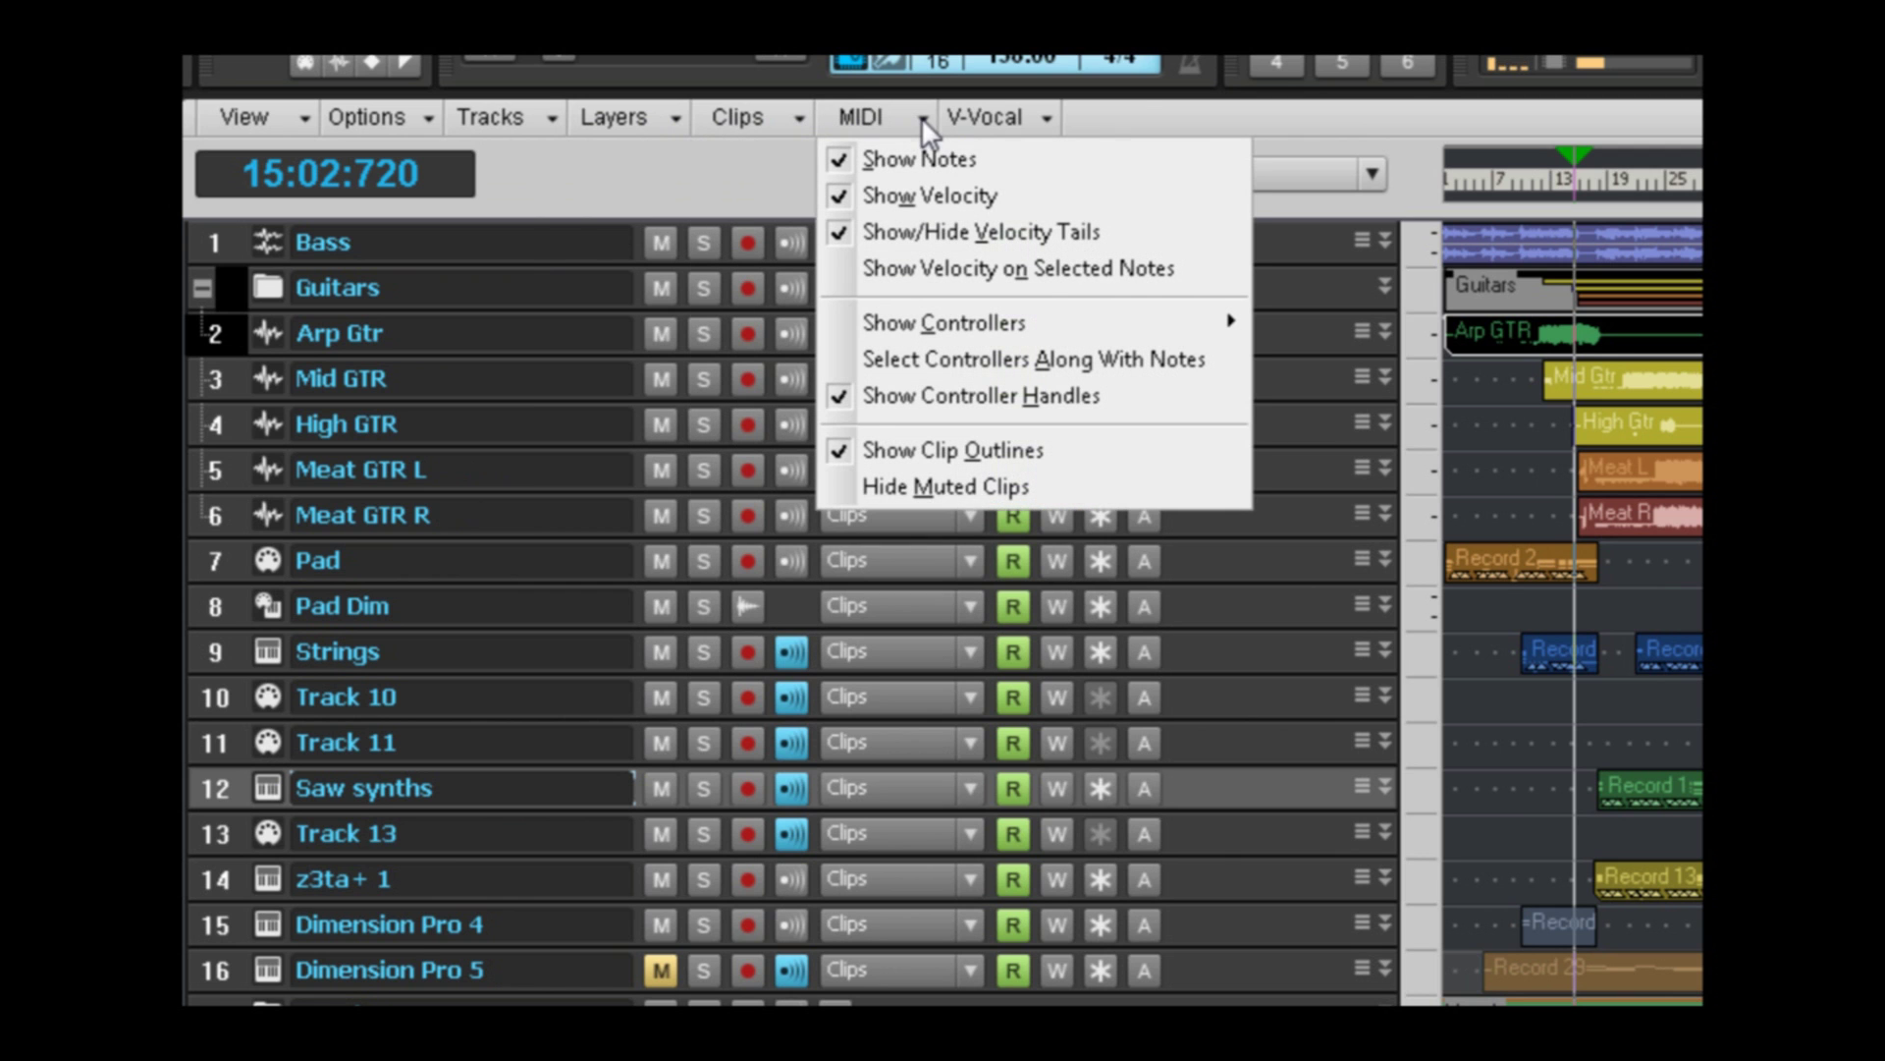
click(1047, 120)
key(Escape)
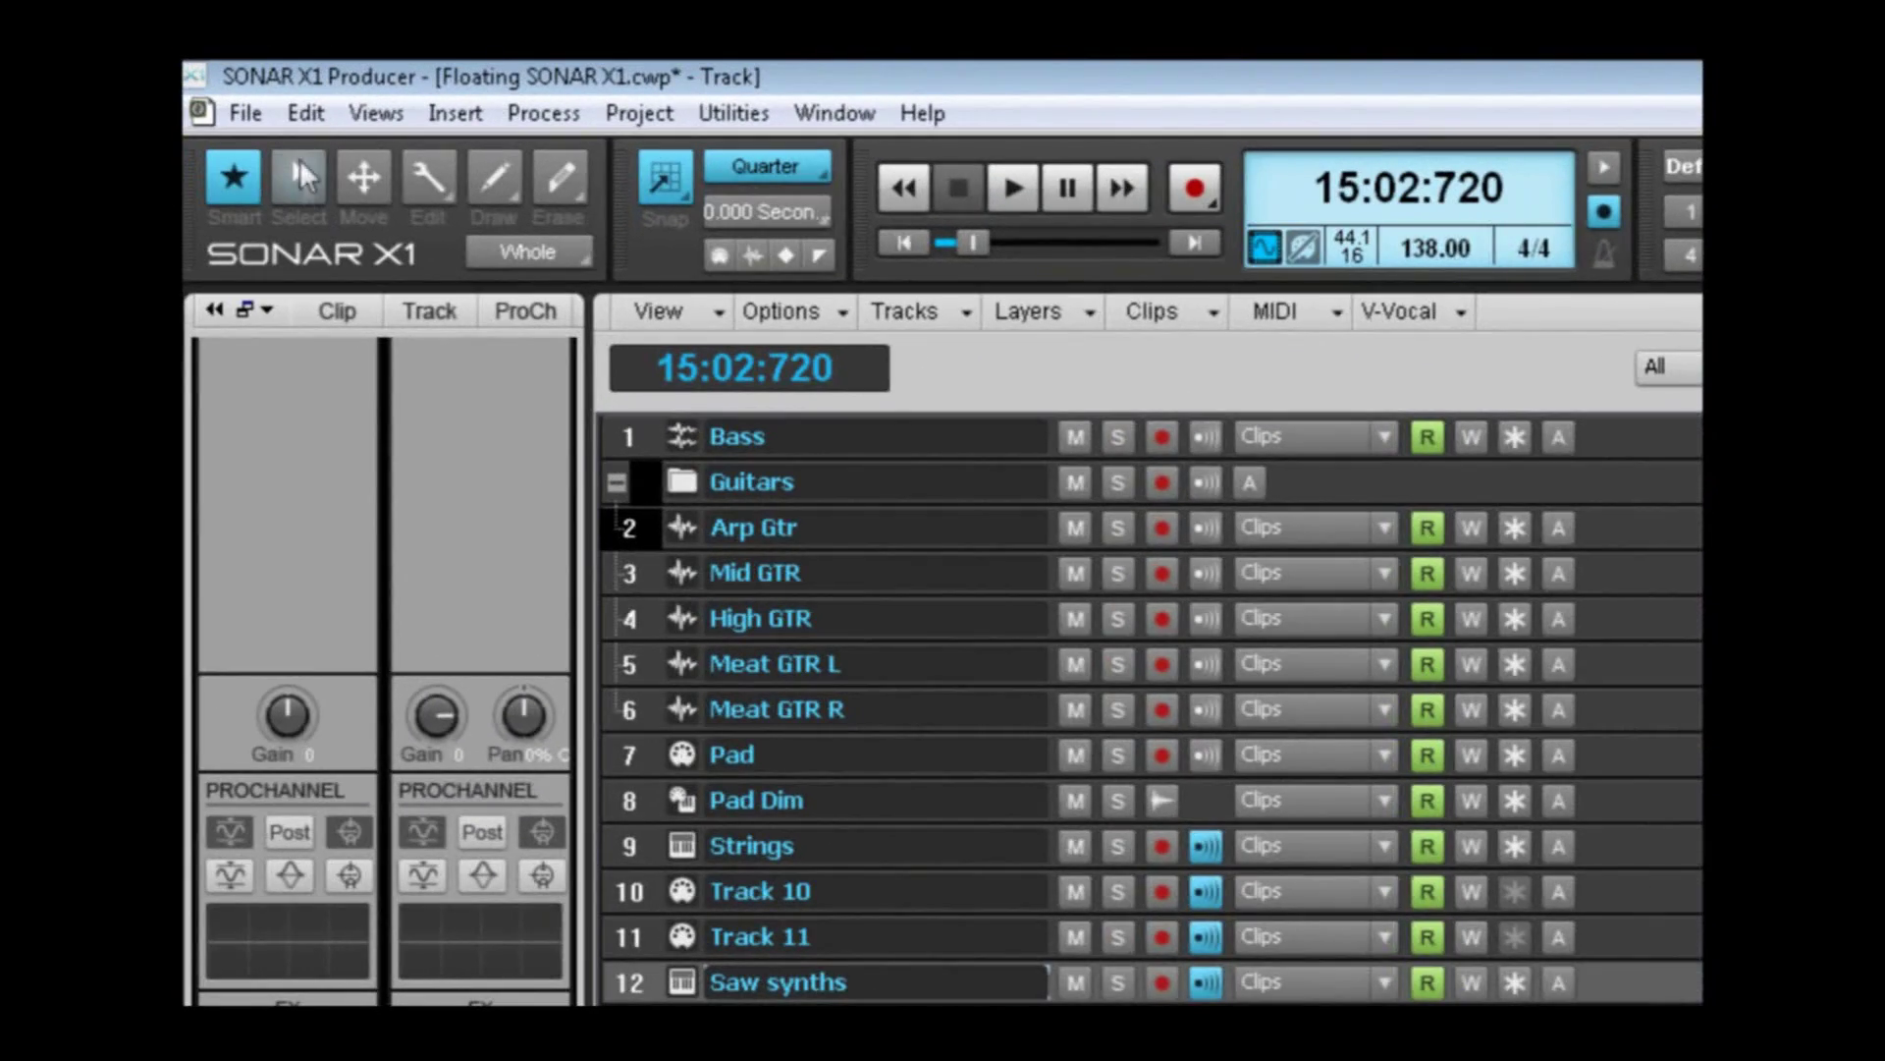
click(204, 65)
click(273, 65)
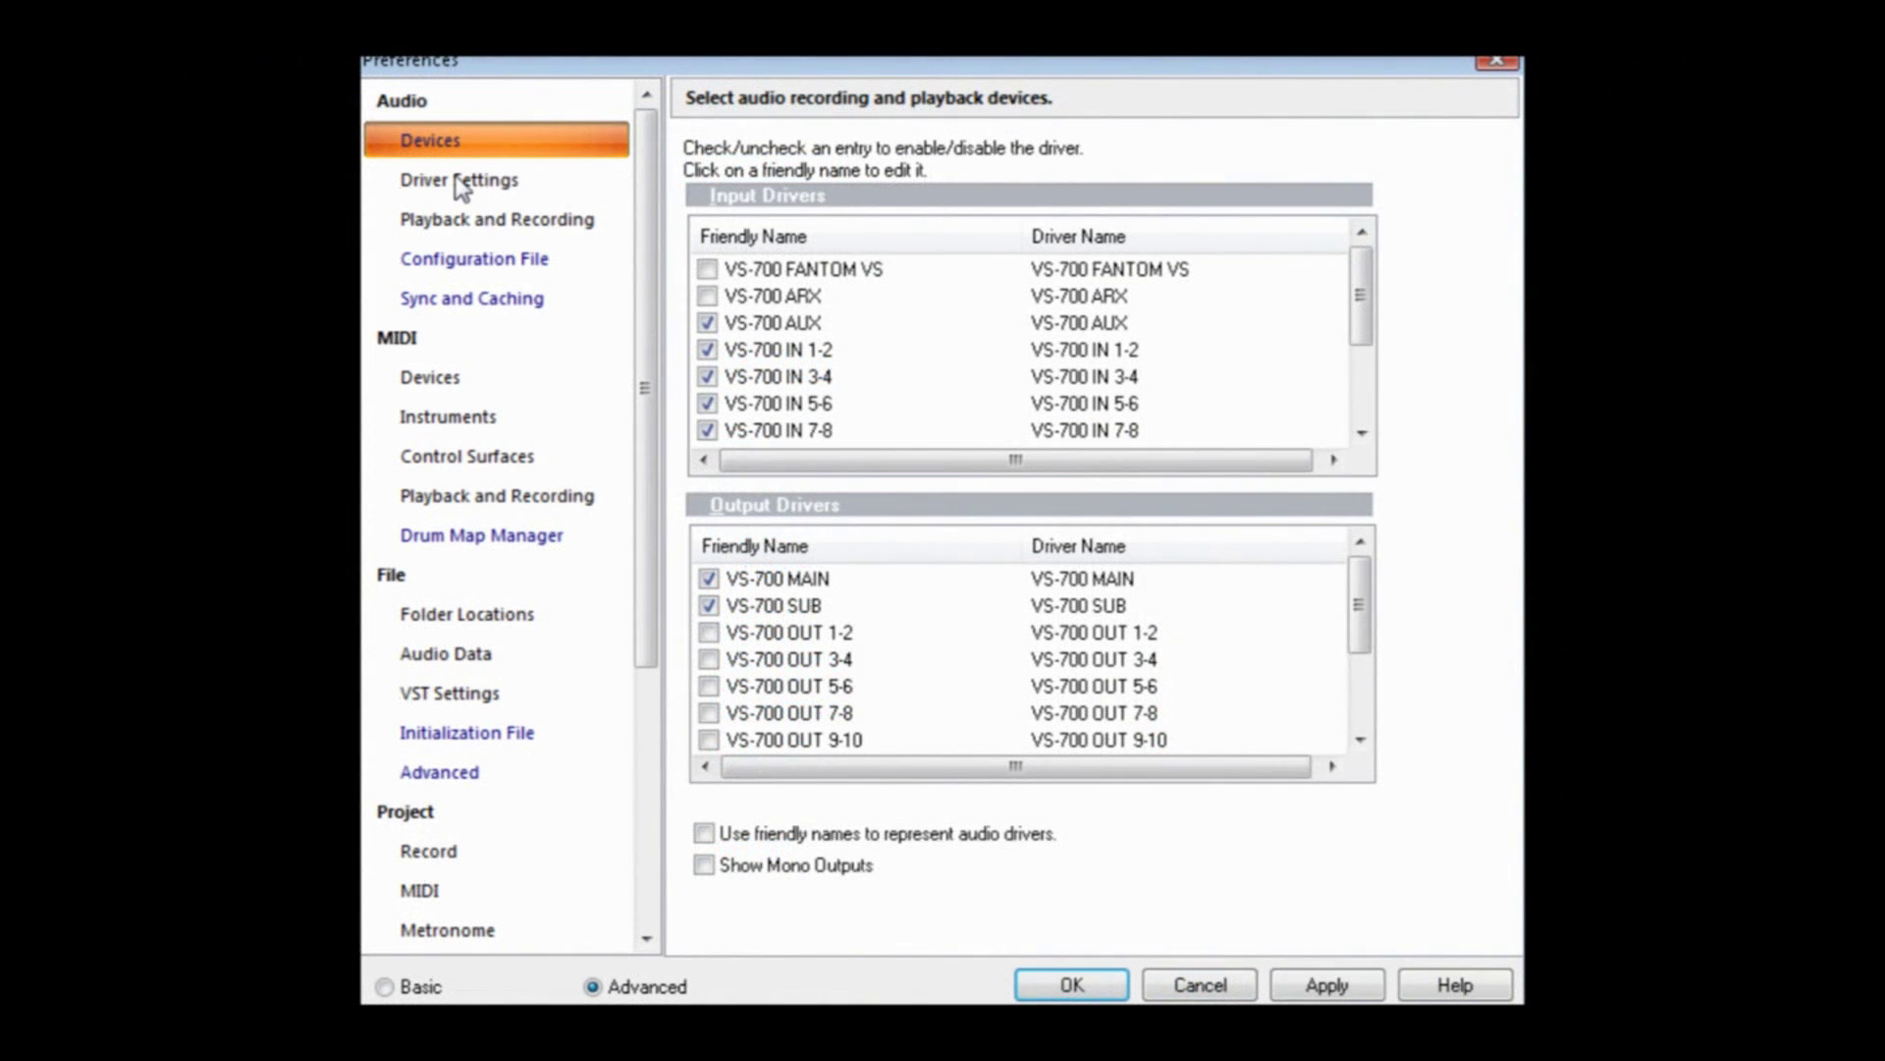
- Review the audio Driver Settings, Playback and Recording, and Configuration File preferences
click(457, 181)
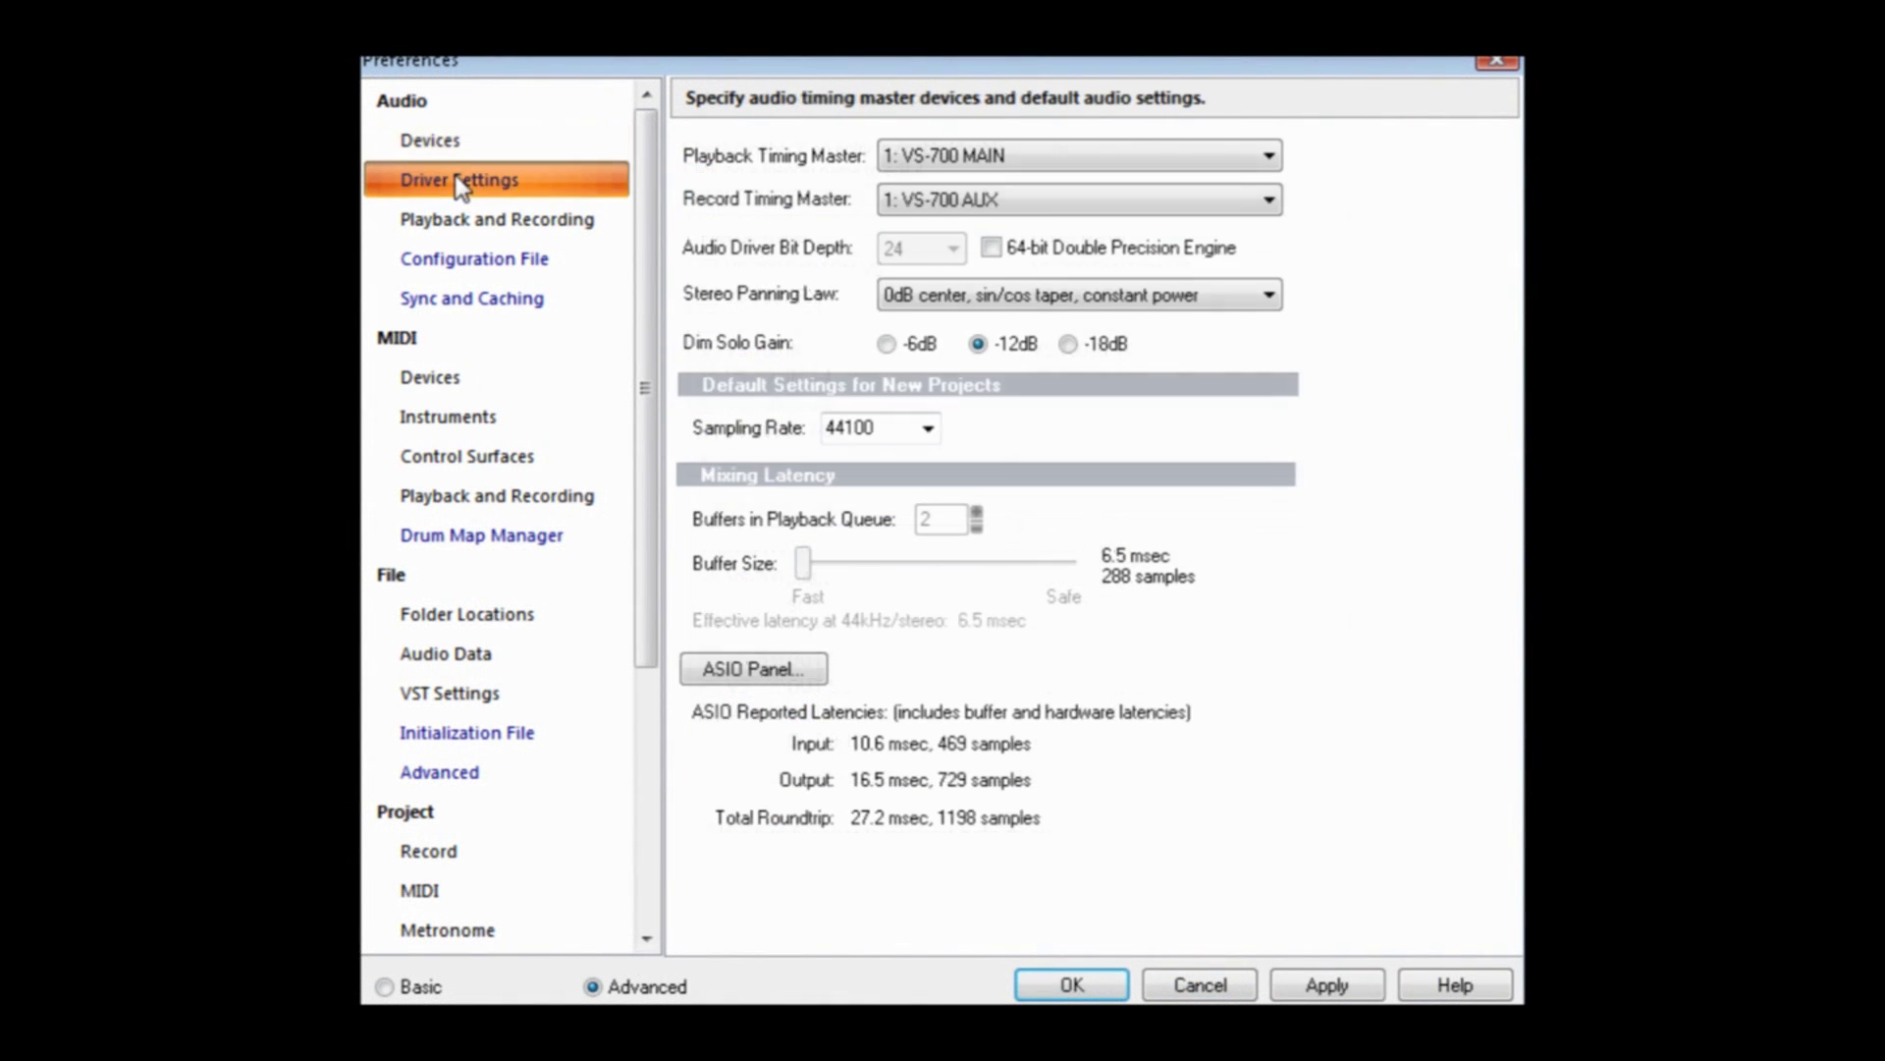
click(462, 228)
click(450, 259)
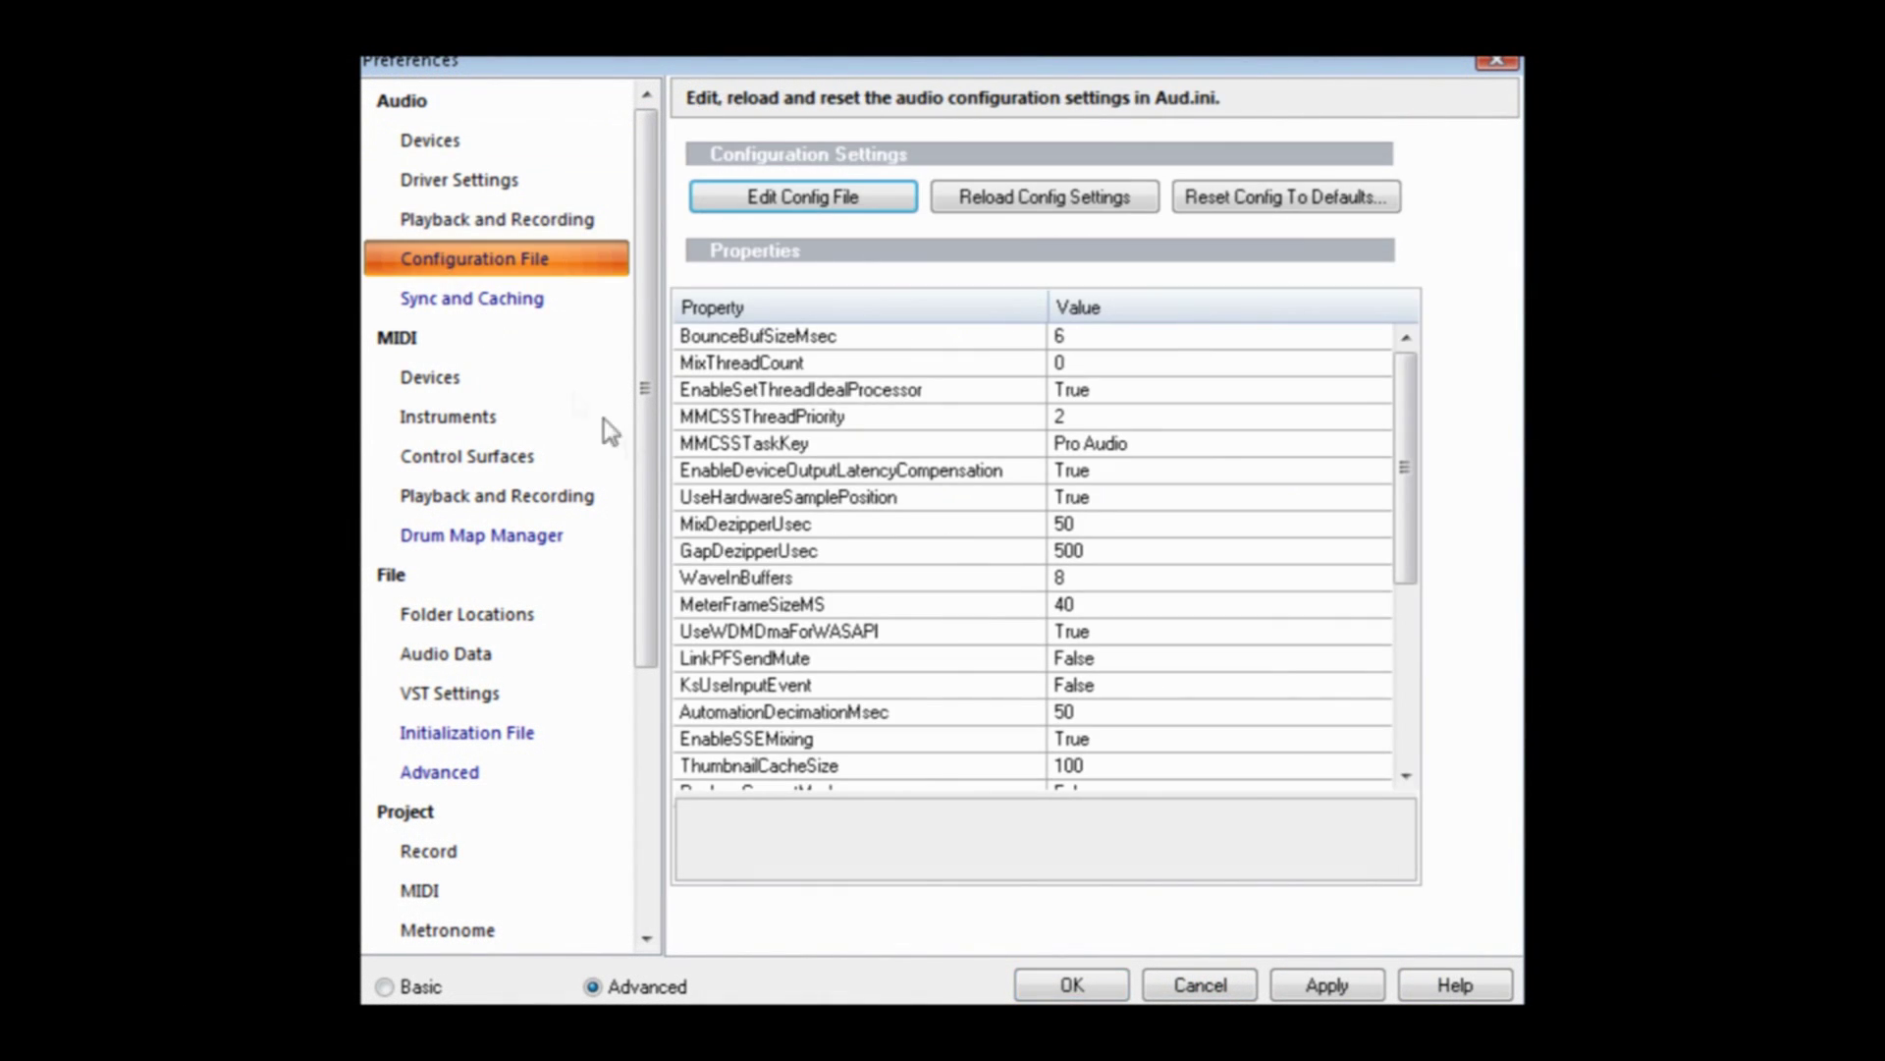
- Review Control Surfaces and Audio Meter preferences, leaving the track view WAI display on
click(466, 461)
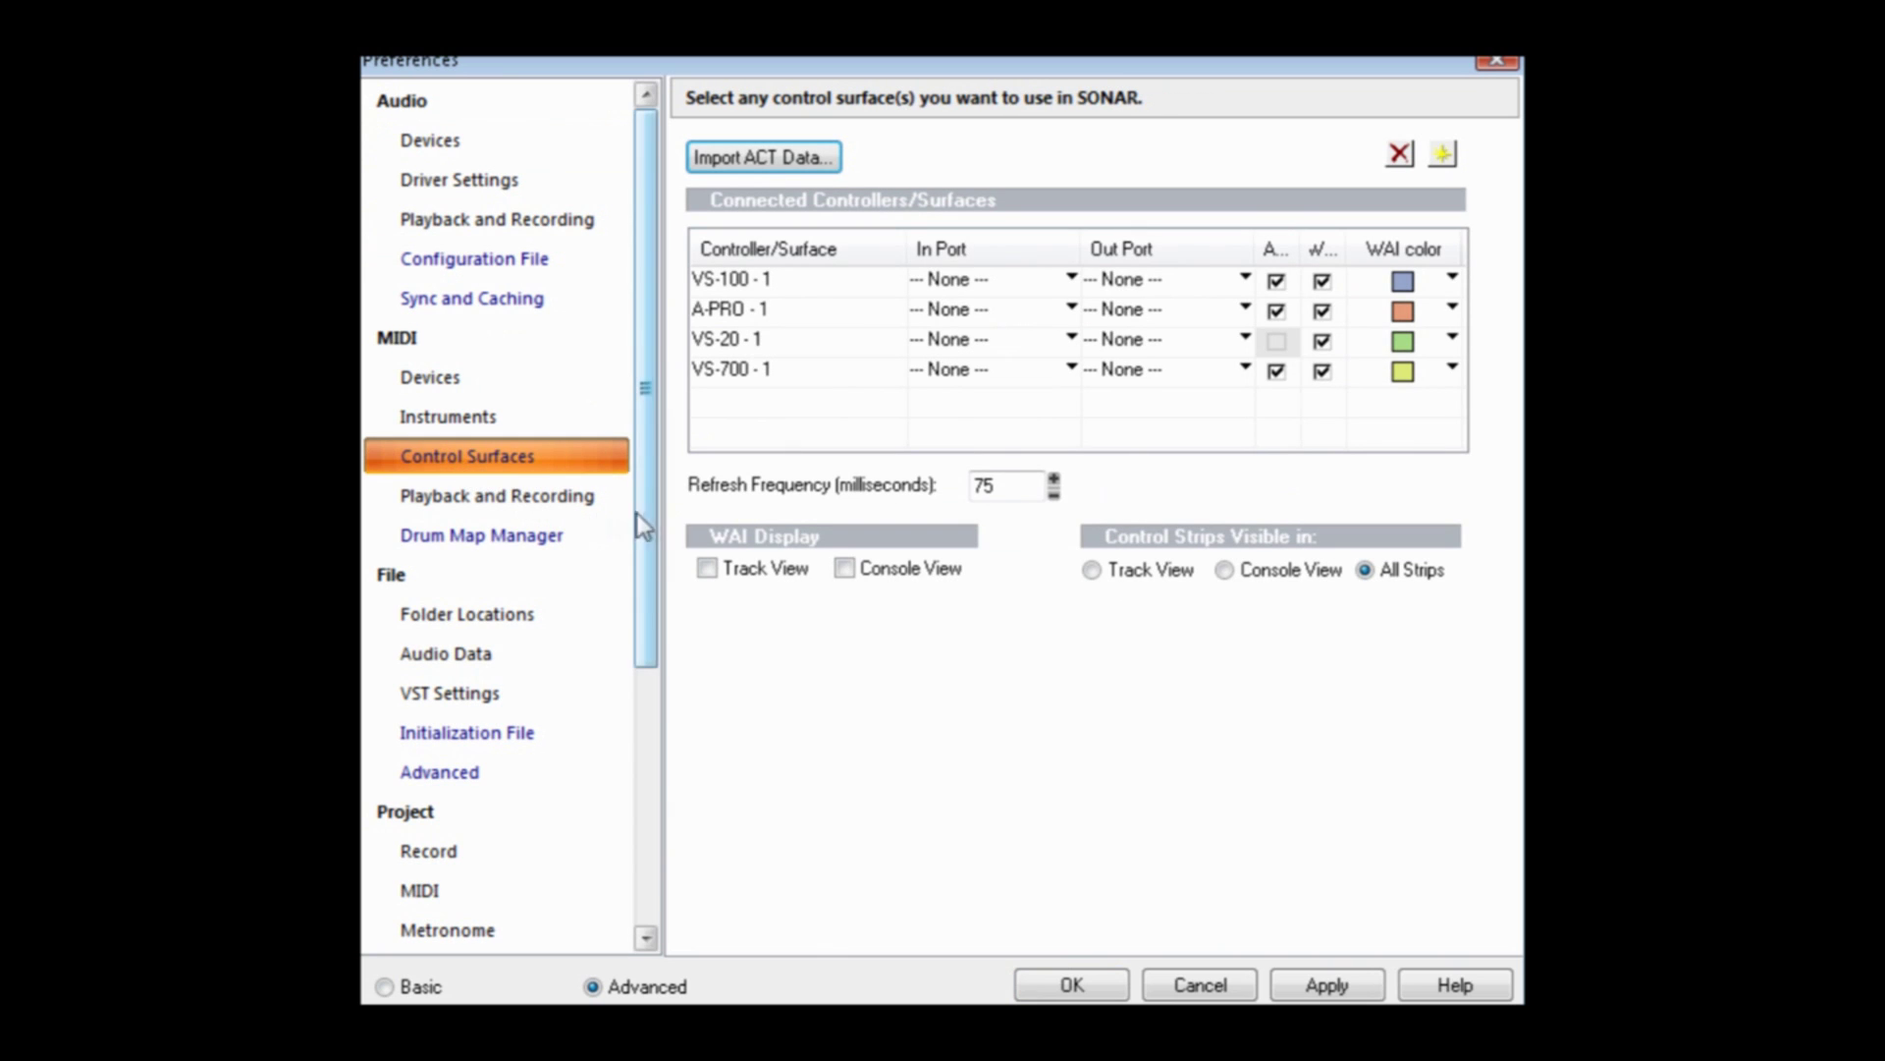
drag(637, 513, 629, 786)
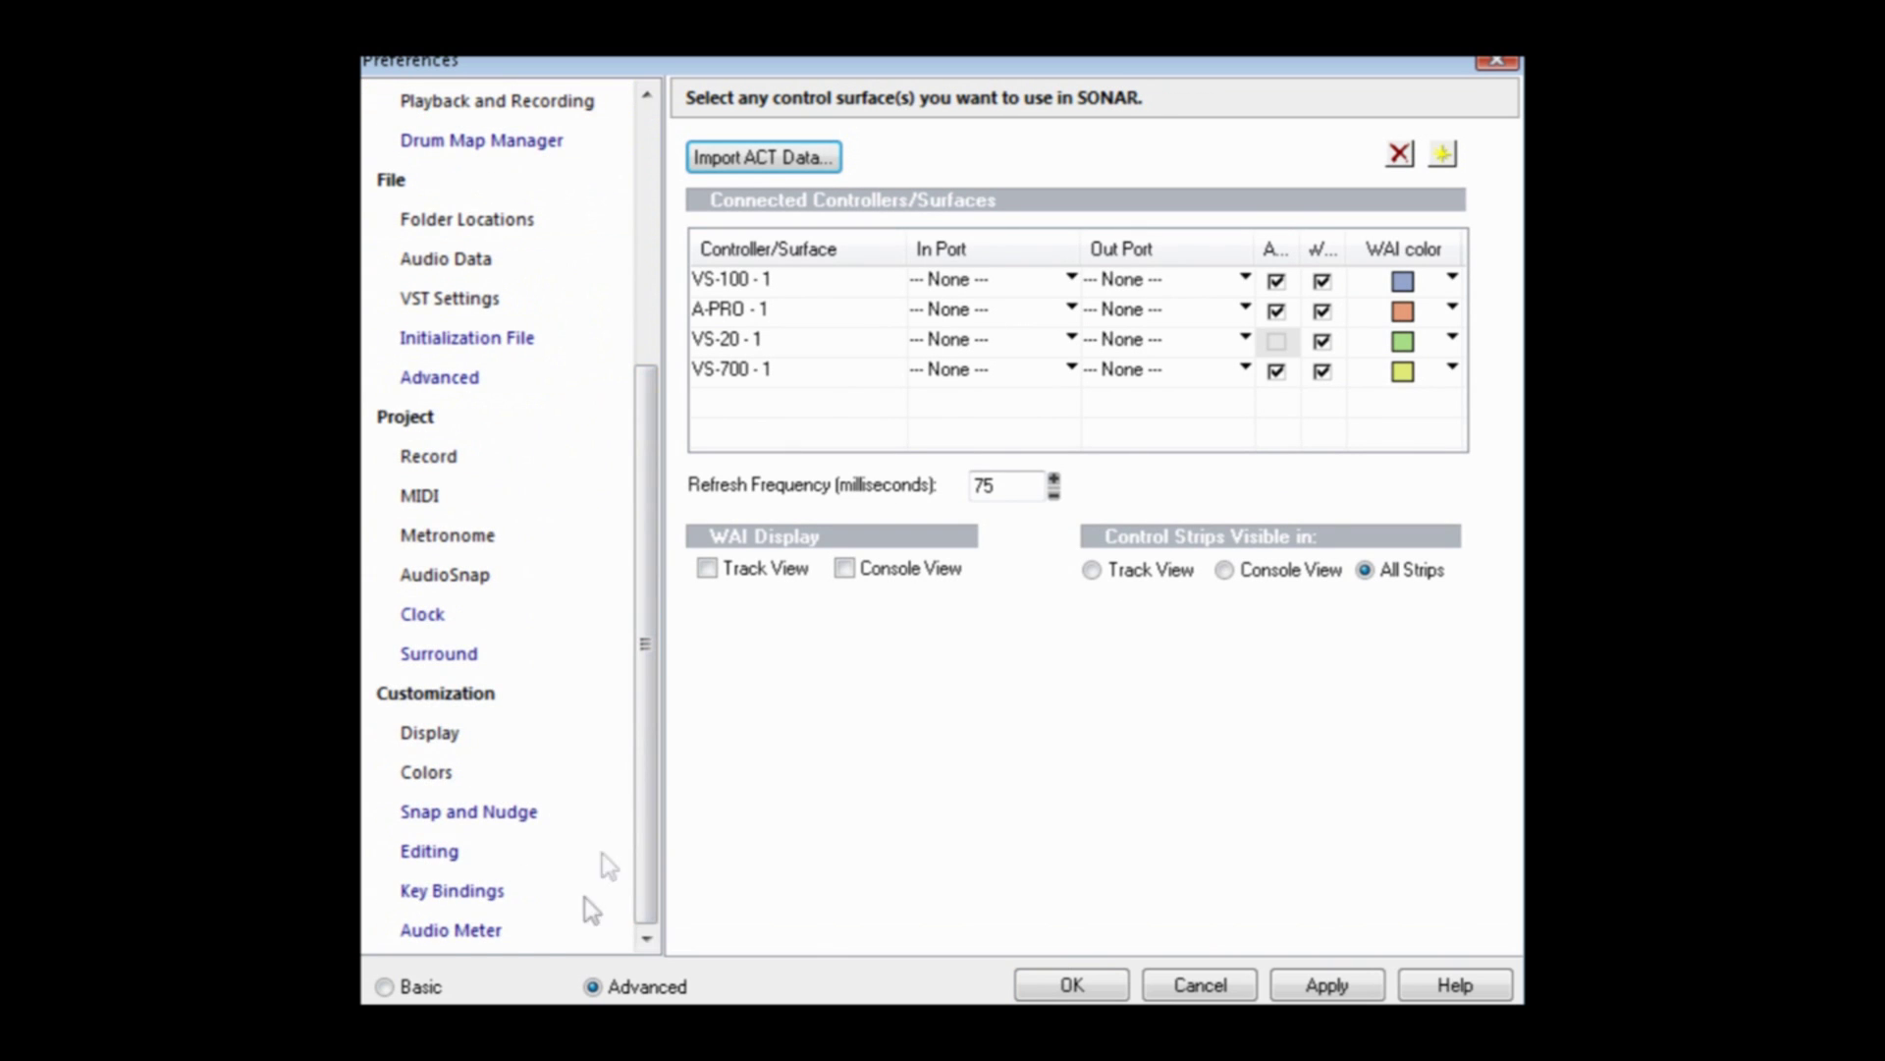
click(461, 935)
click(722, 550)
click(722, 548)
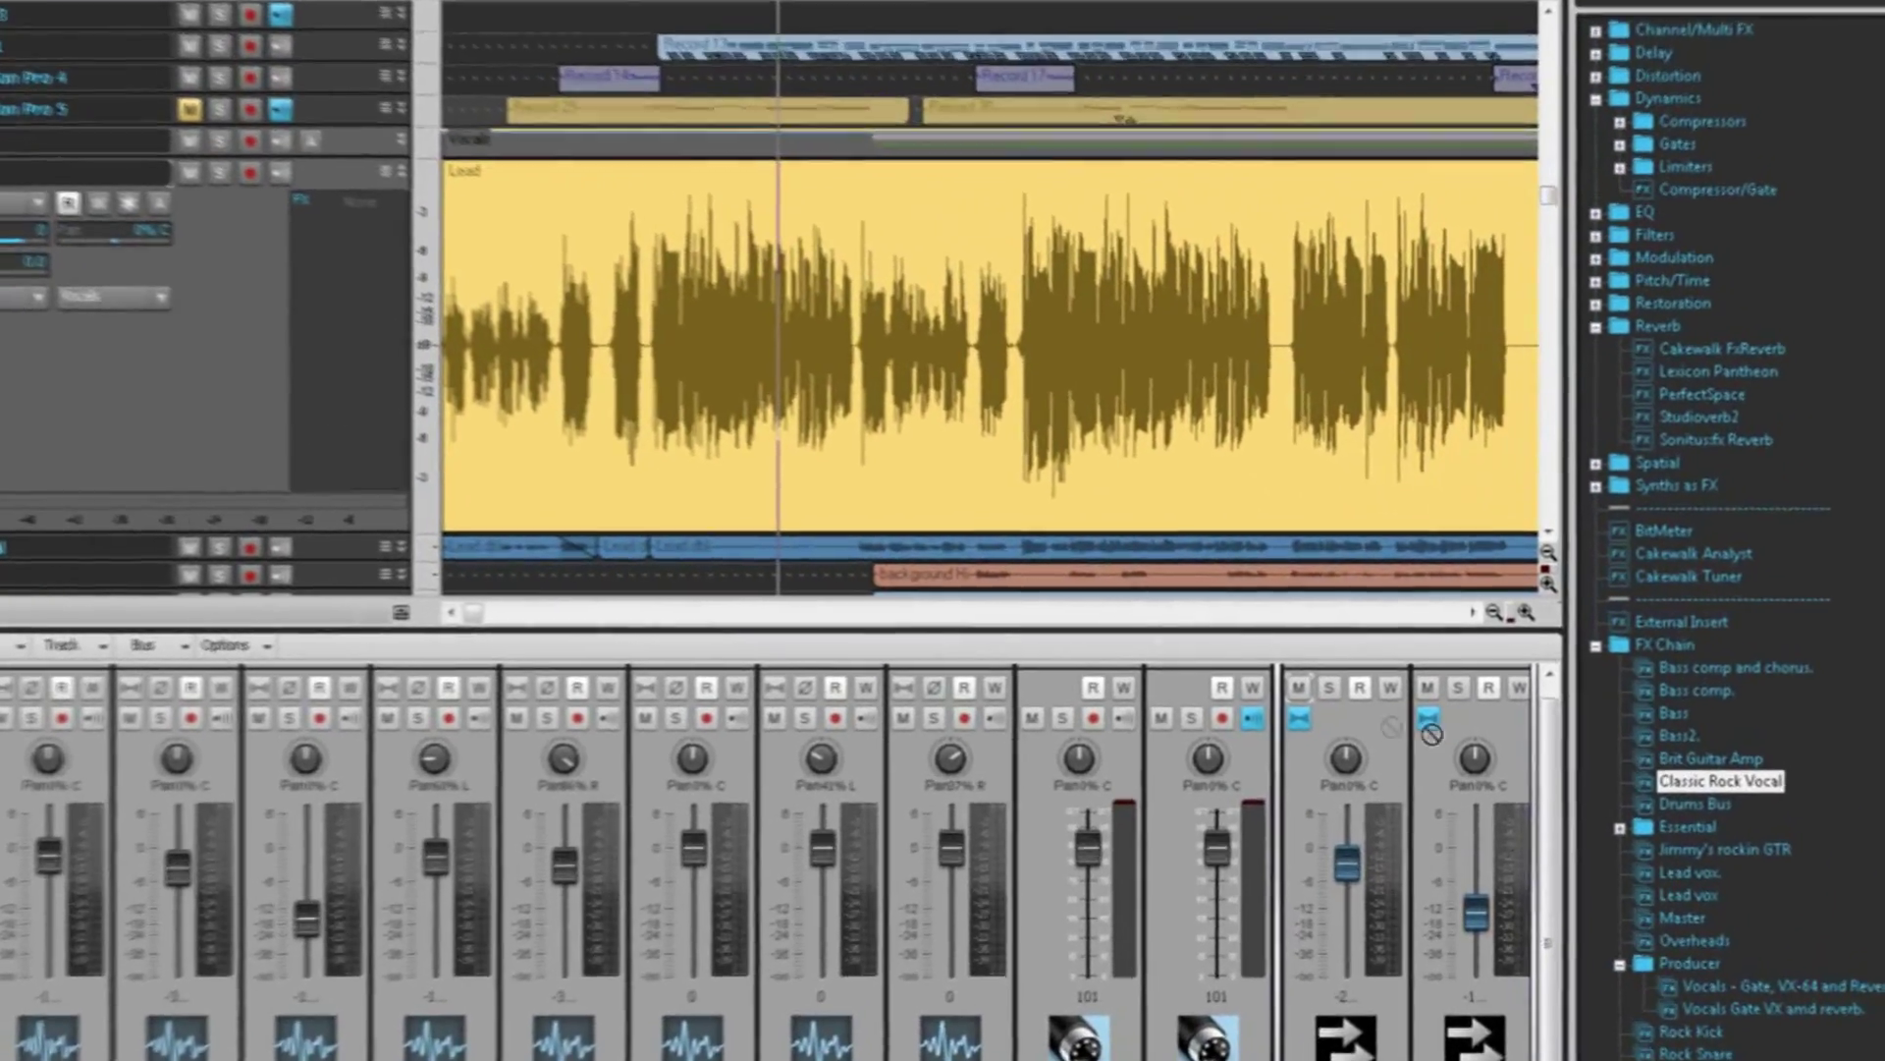
- Open the Lead track's LP64_Multiband and VX64_VocalStrip plugin windows
drag(1432, 734, 315, 424)
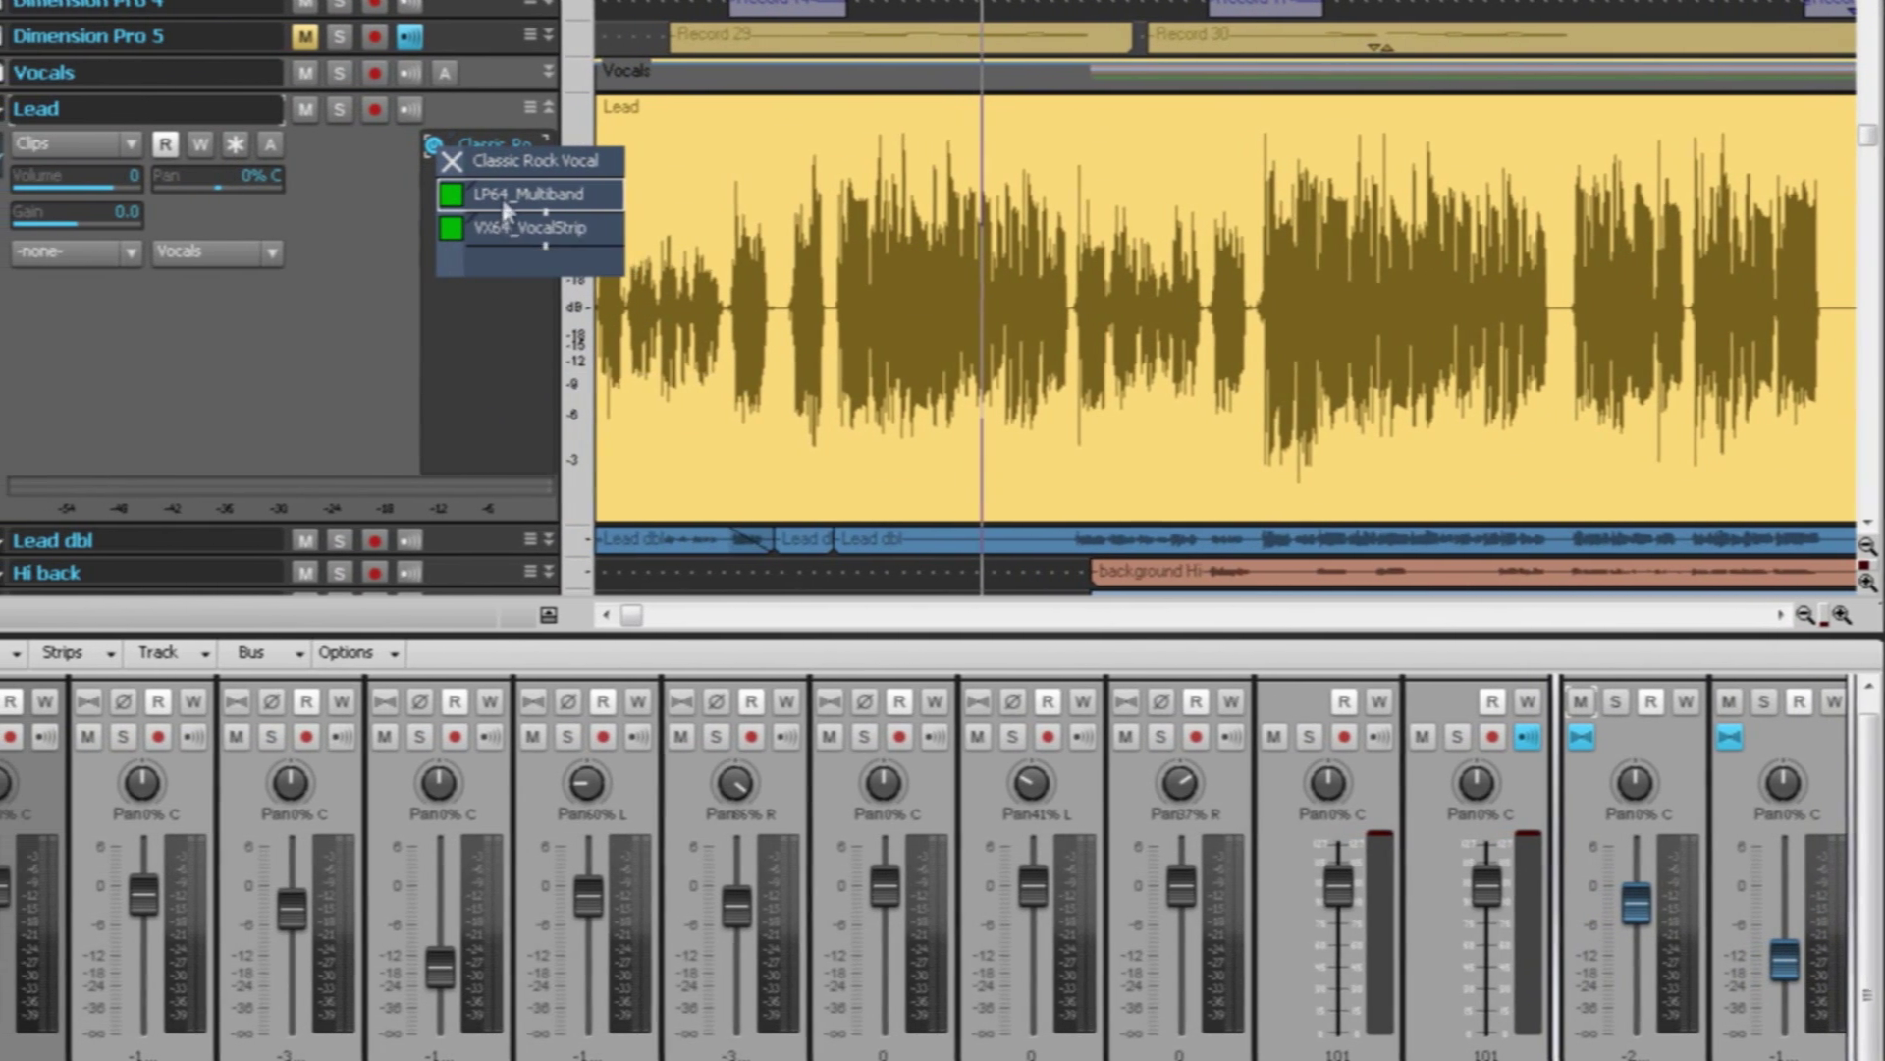
double_click(462, 195)
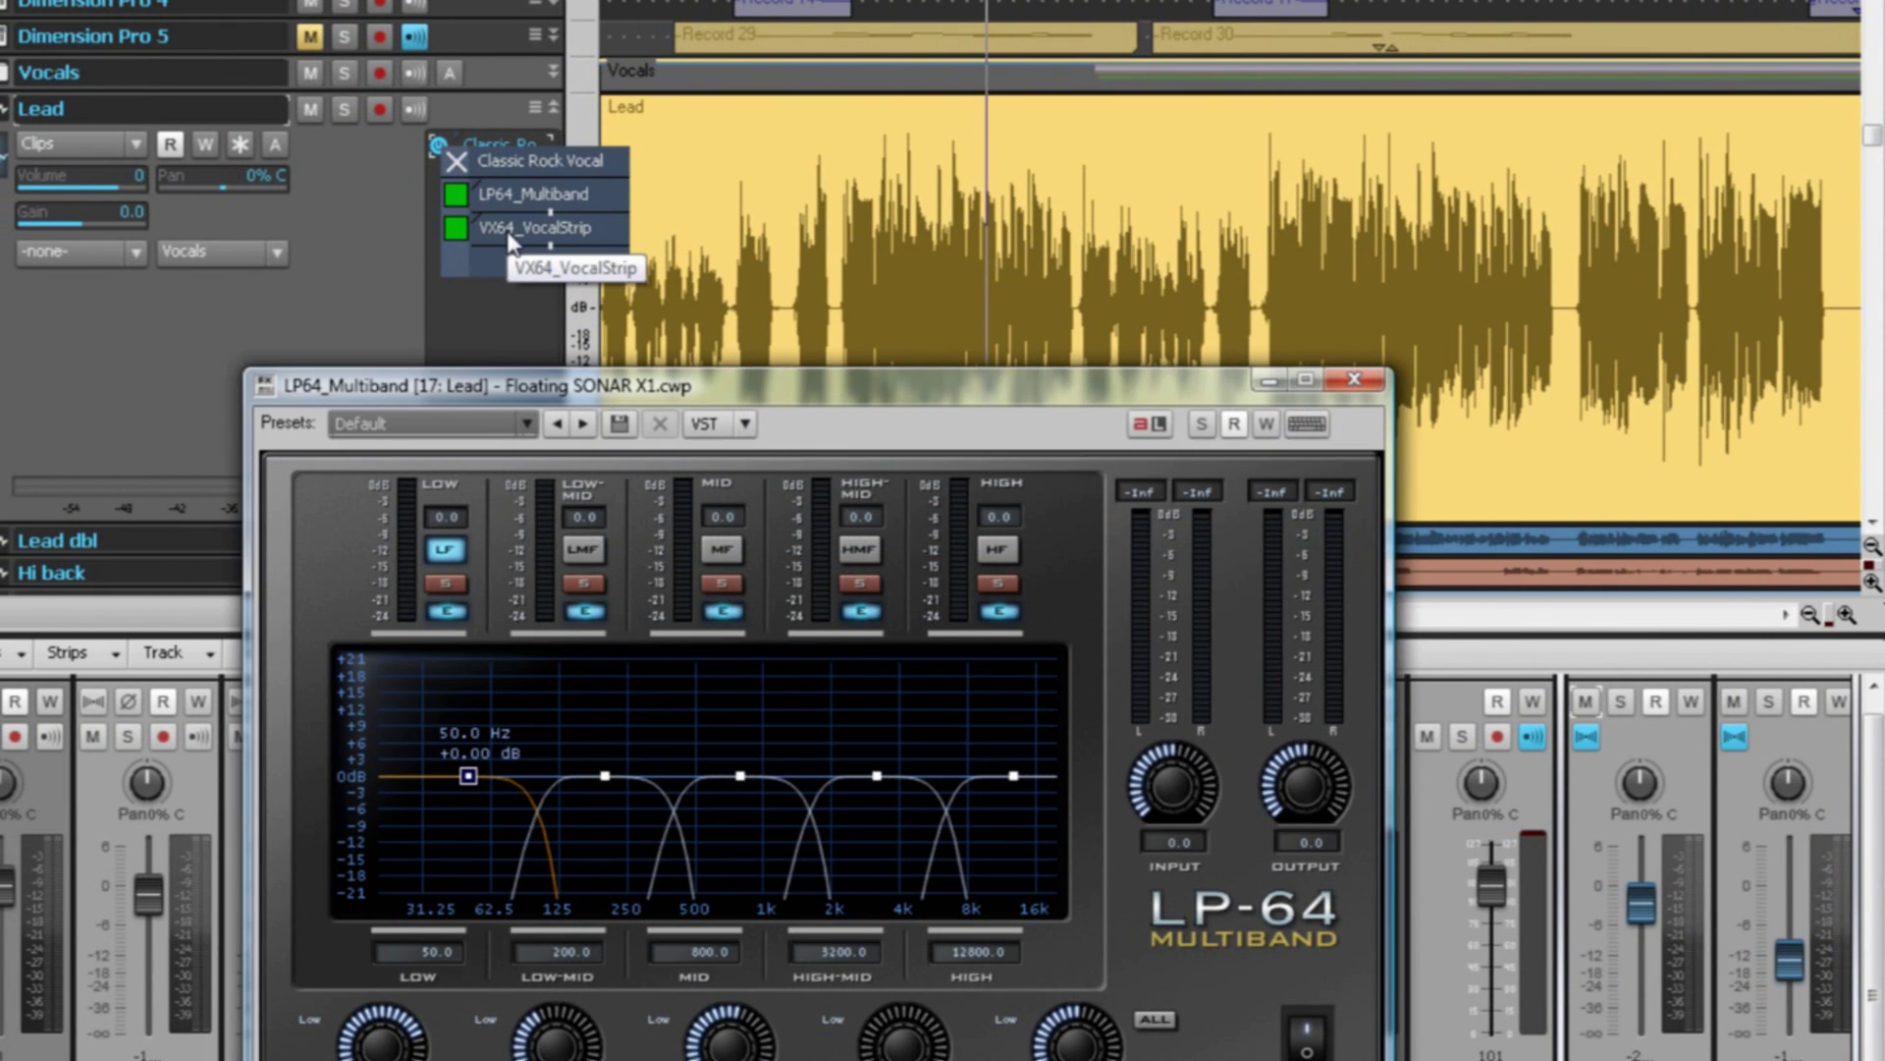
double_click(508, 232)
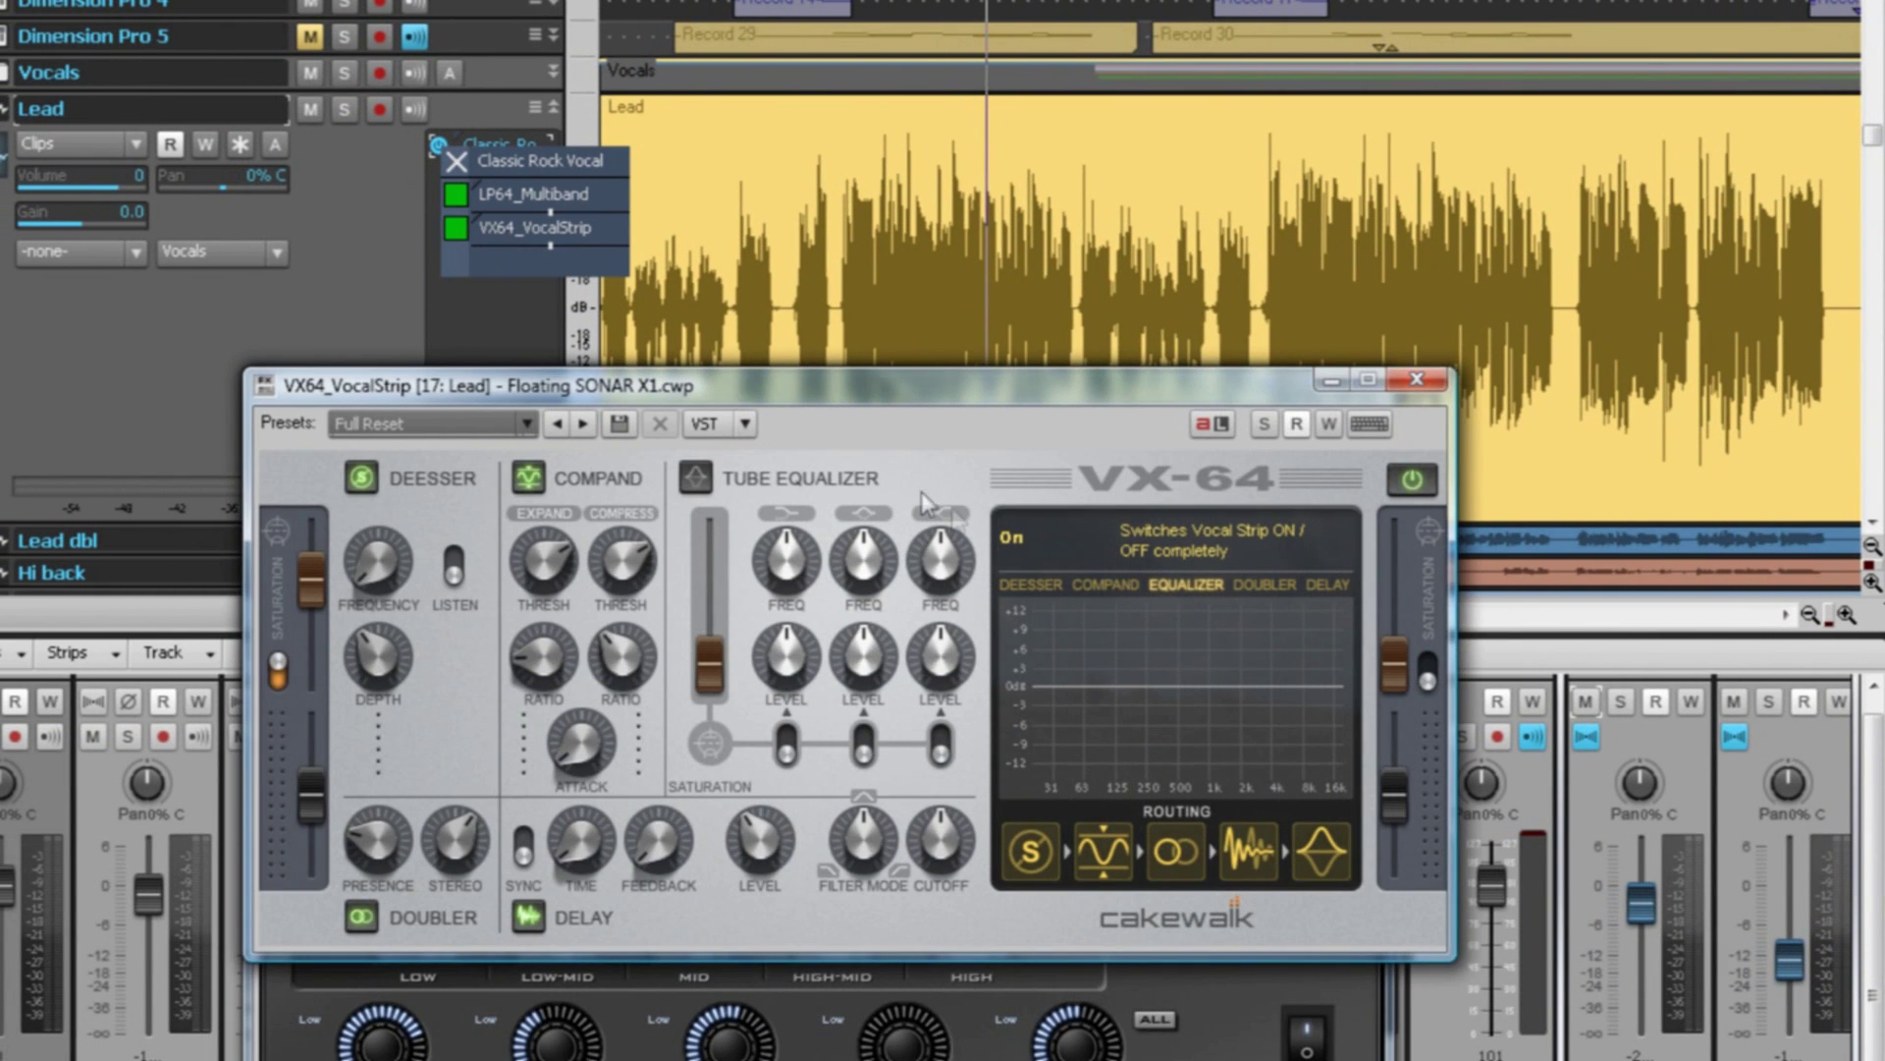
- Close both plugin windows and add Sonitus:fx Reverb to the Lead FX bin
click(1417, 381)
click(1356, 380)
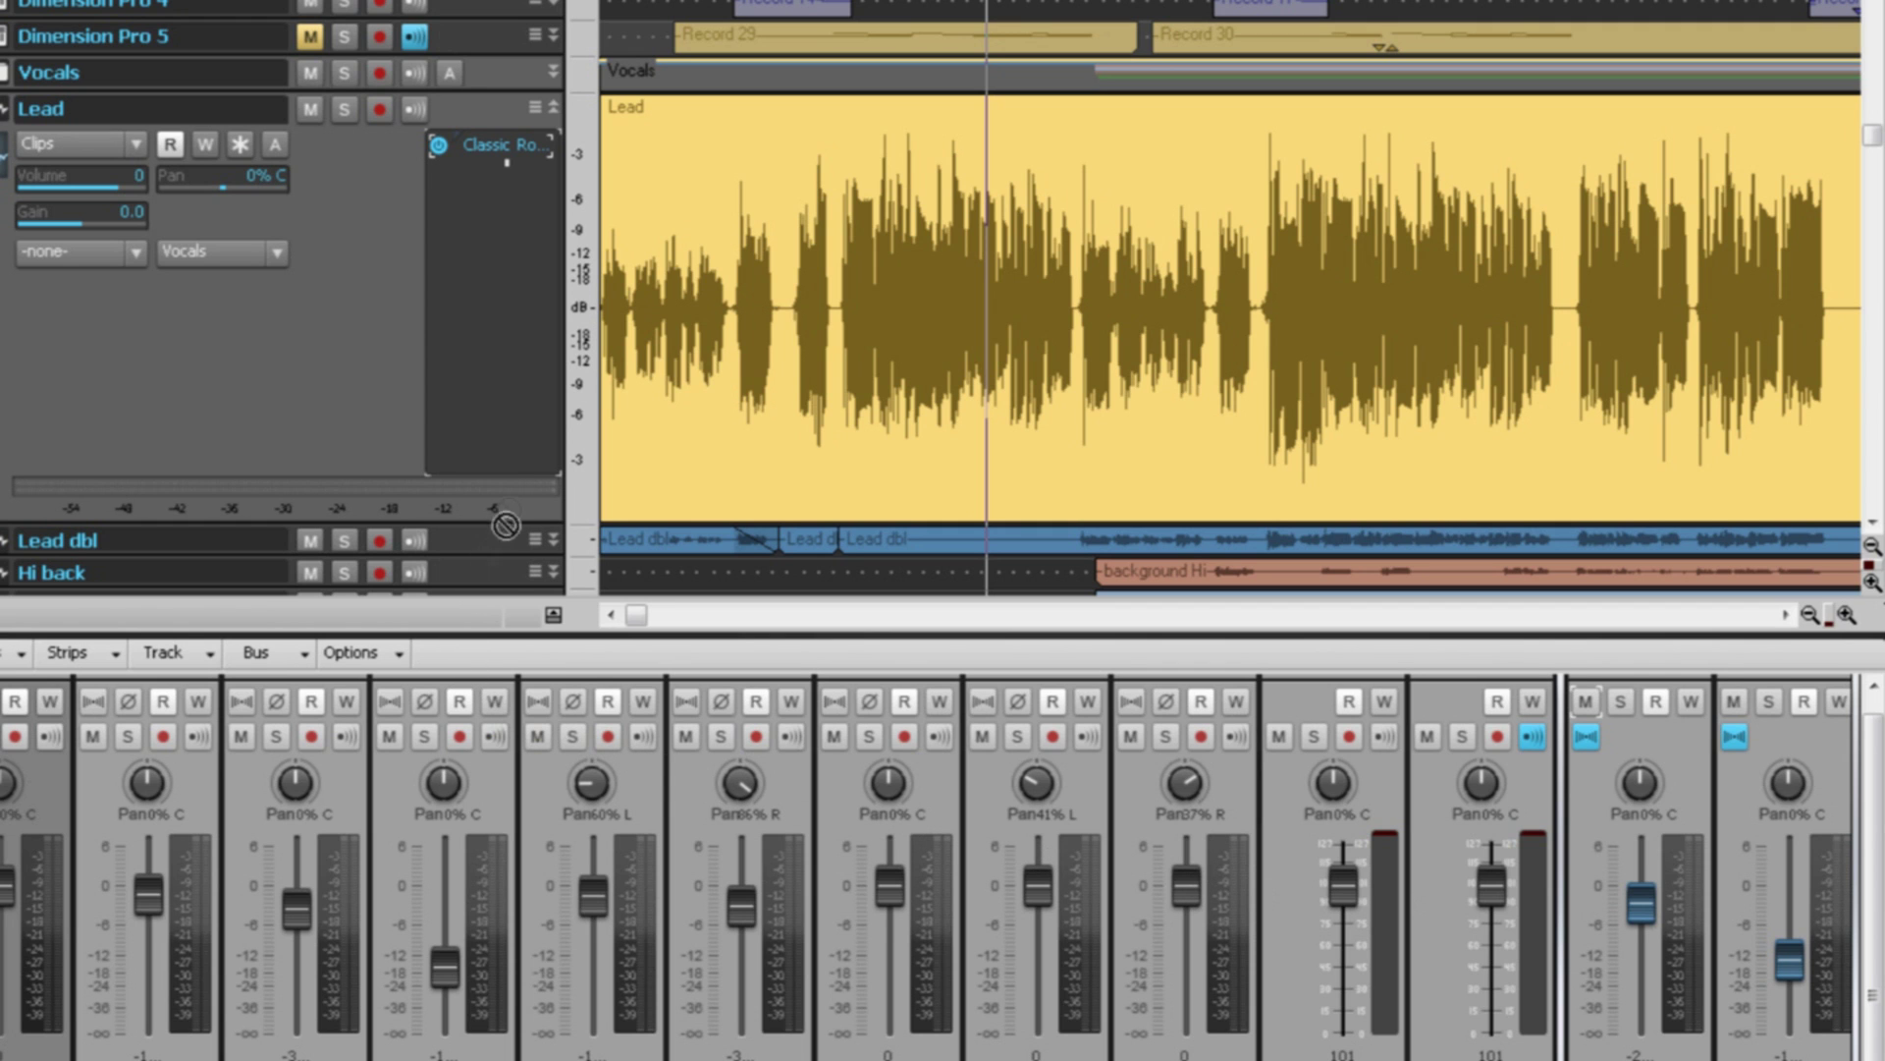
drag(498, 383, 504, 387)
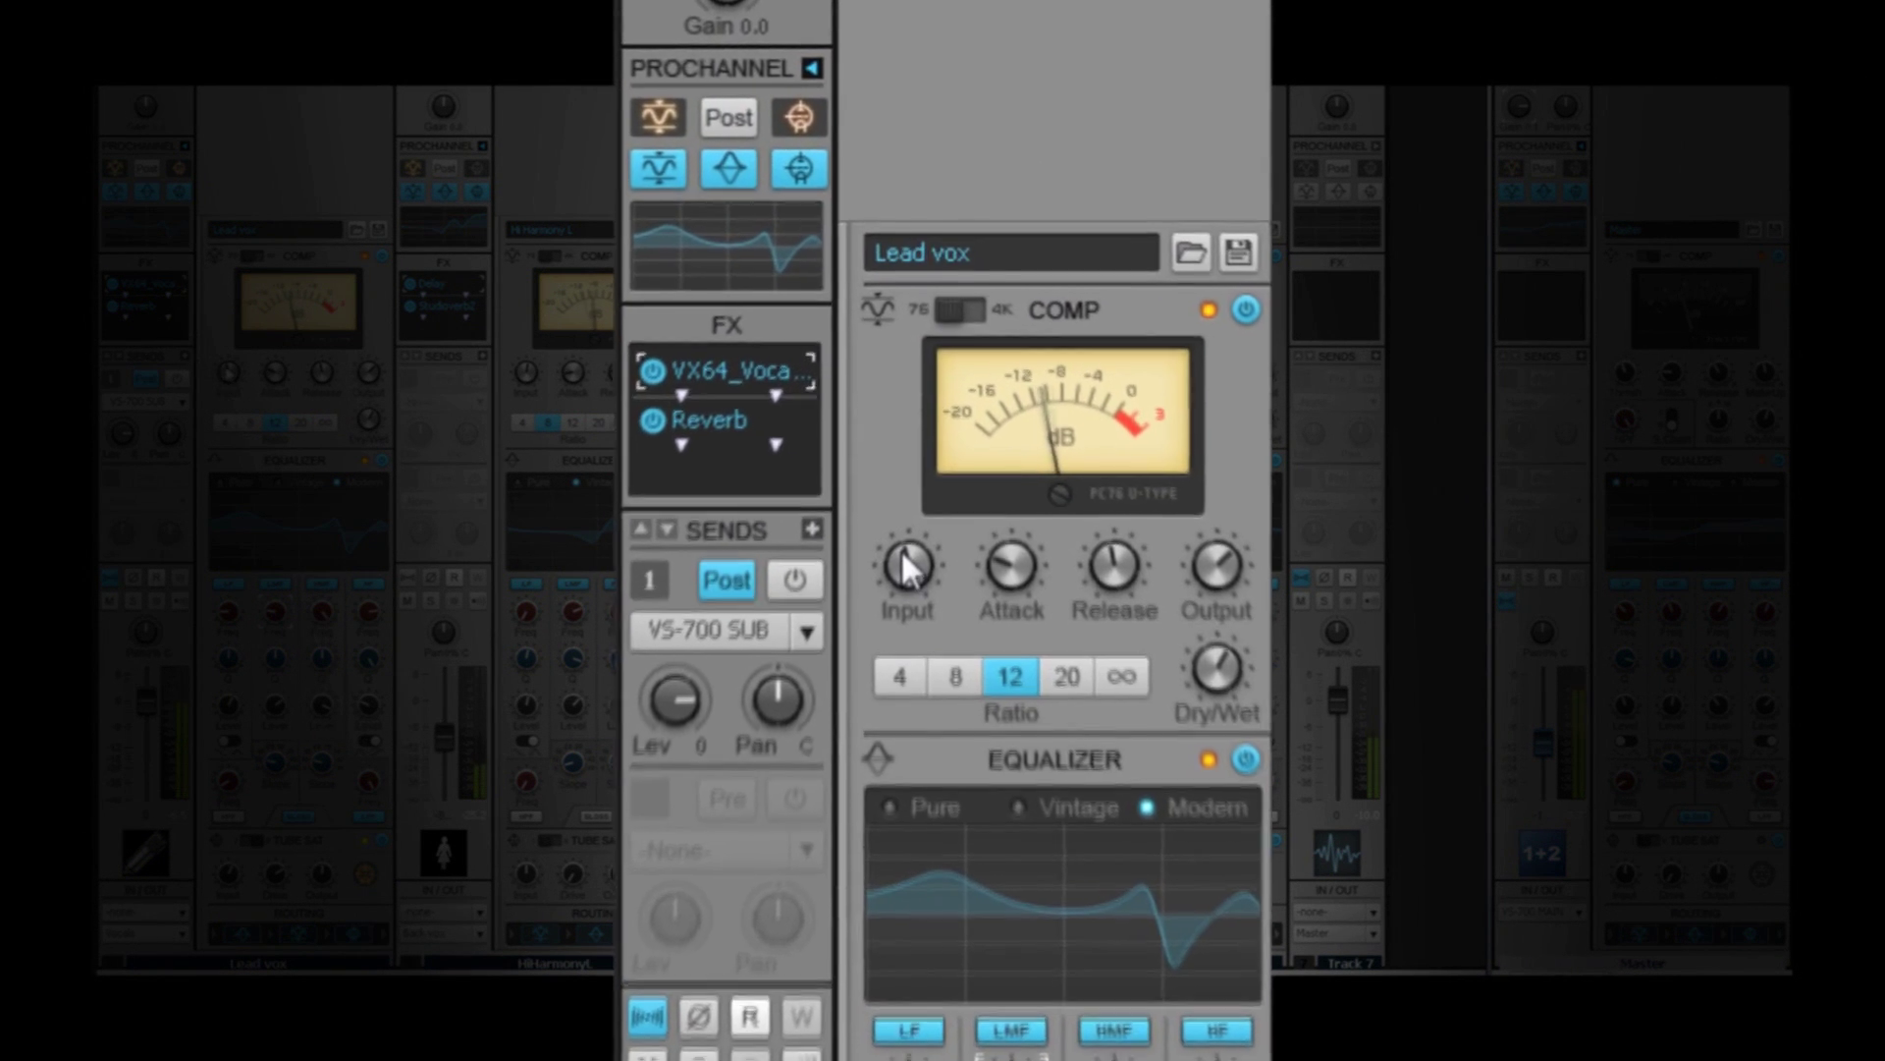
- Lower the Lead vox compressor input to 2.8 dB and set its ratio to 4
drag(904, 555, 908, 594)
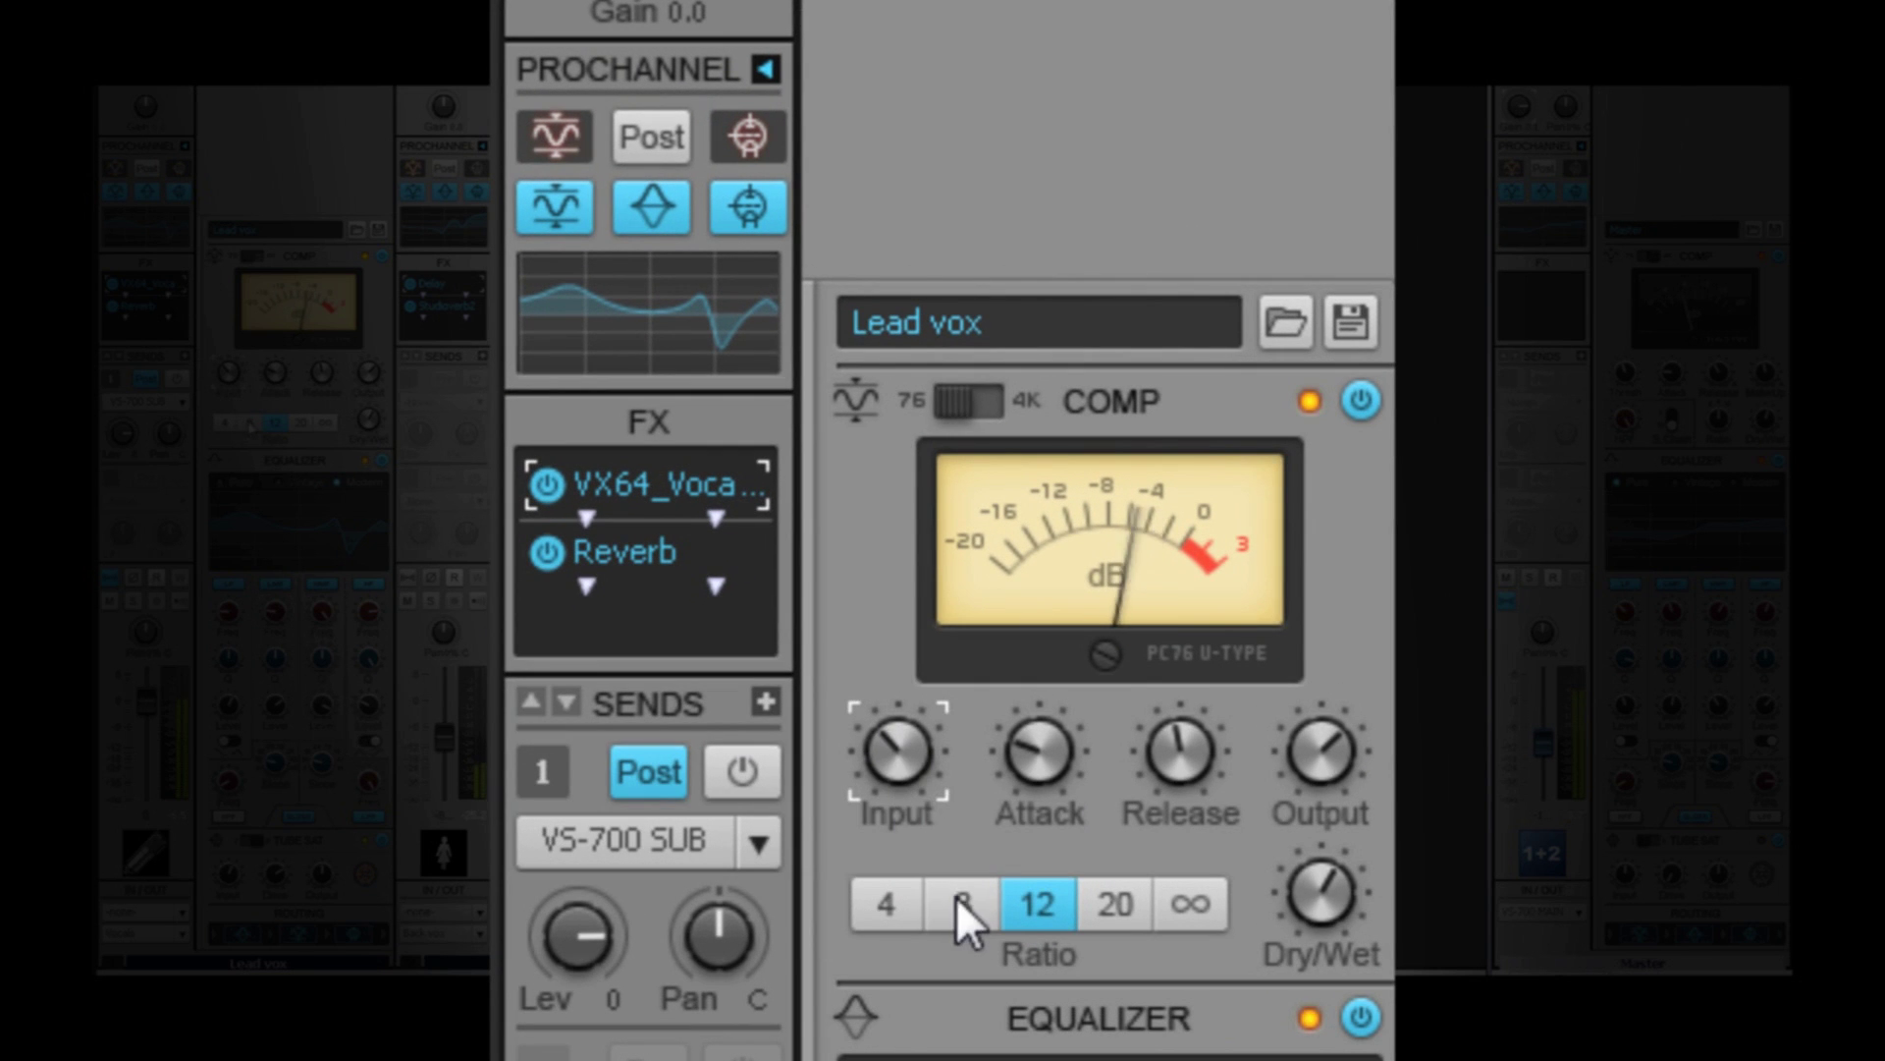
click(956, 898)
click(885, 900)
- Check attack and release, raise the compressor output, and switch to the 4K model
click(1029, 756)
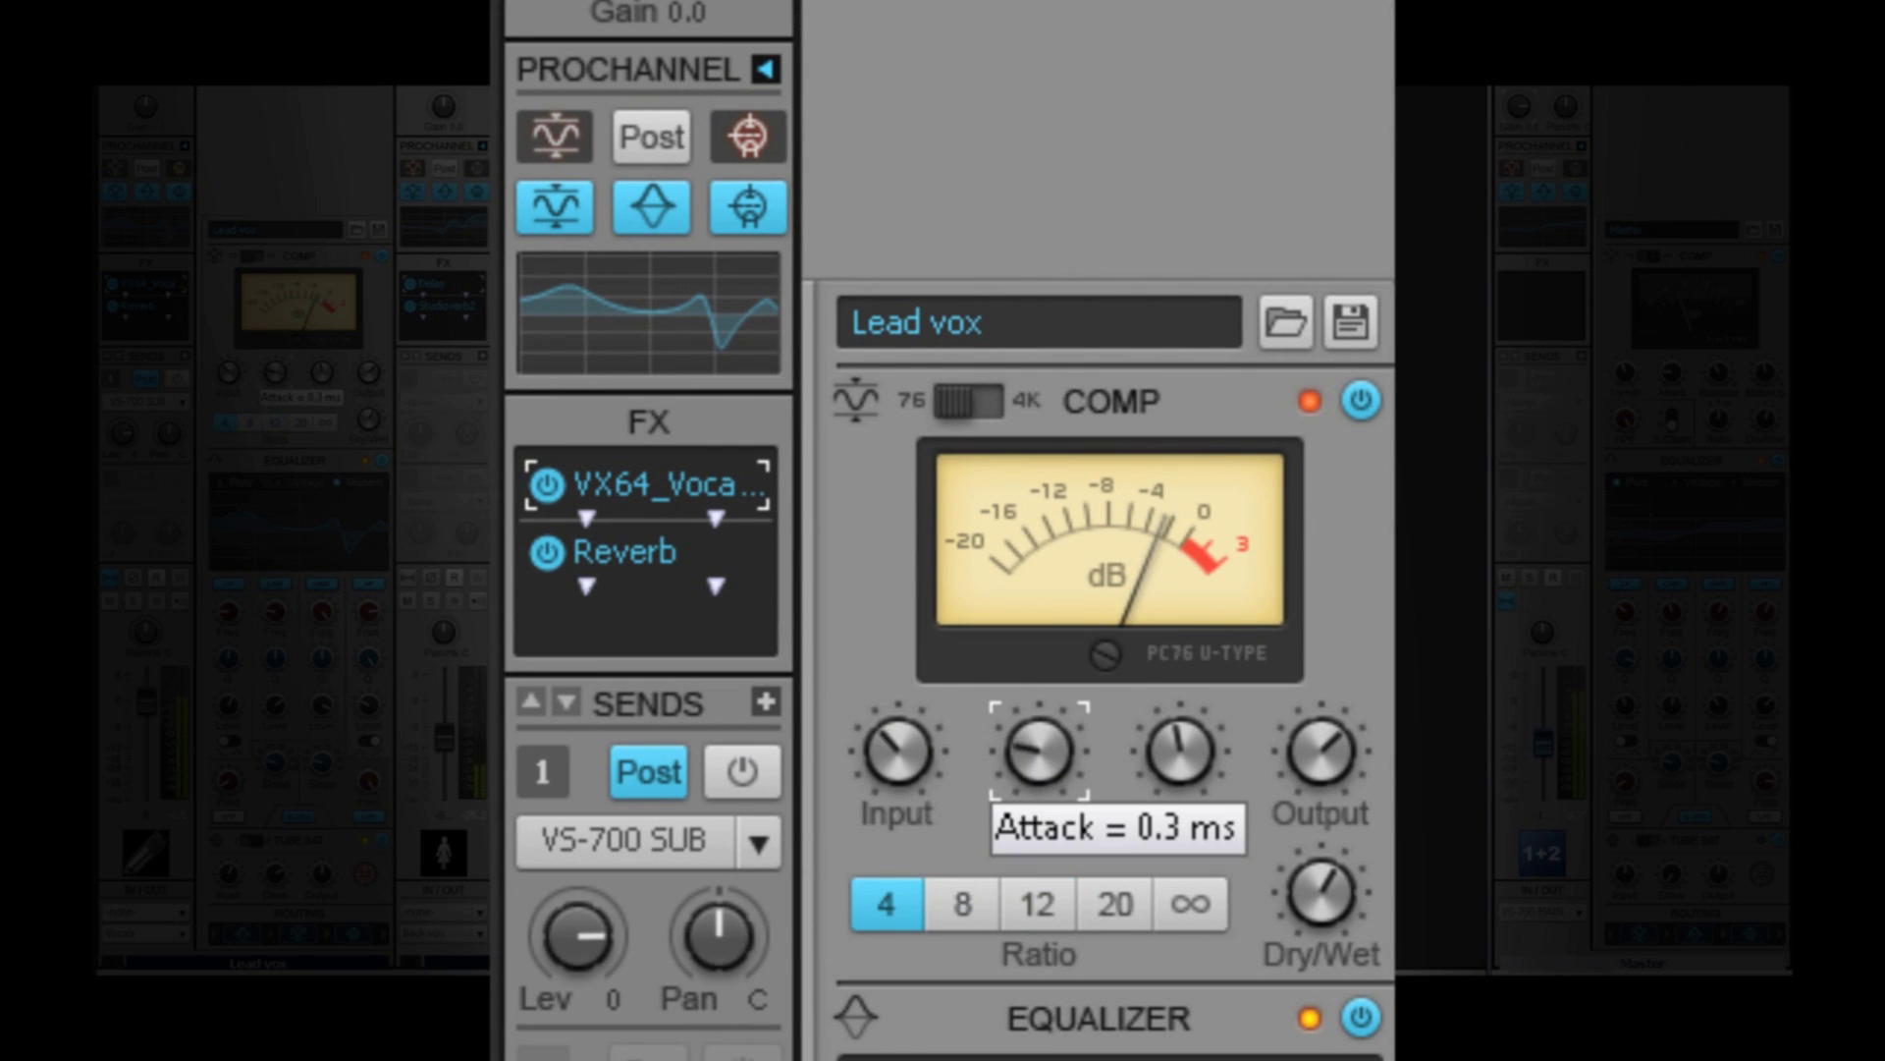
click(1181, 756)
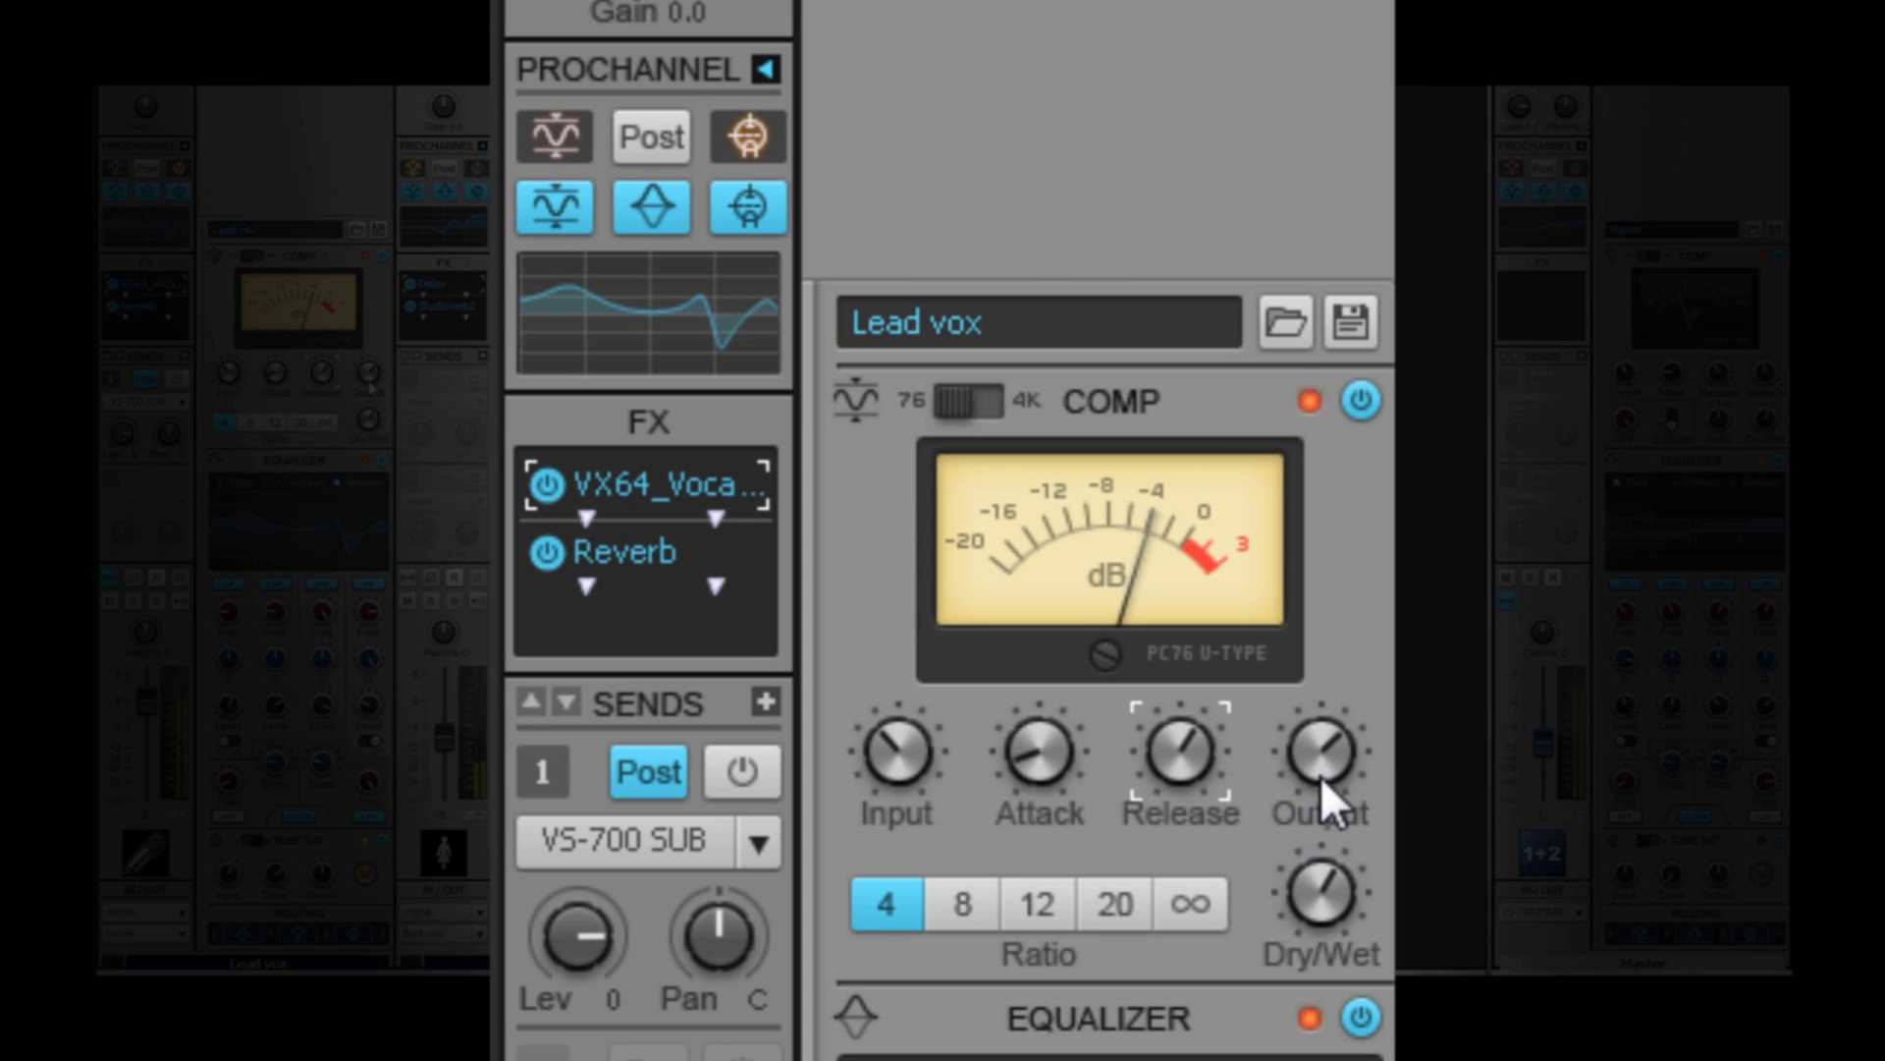
drag(1322, 776, 1322, 754)
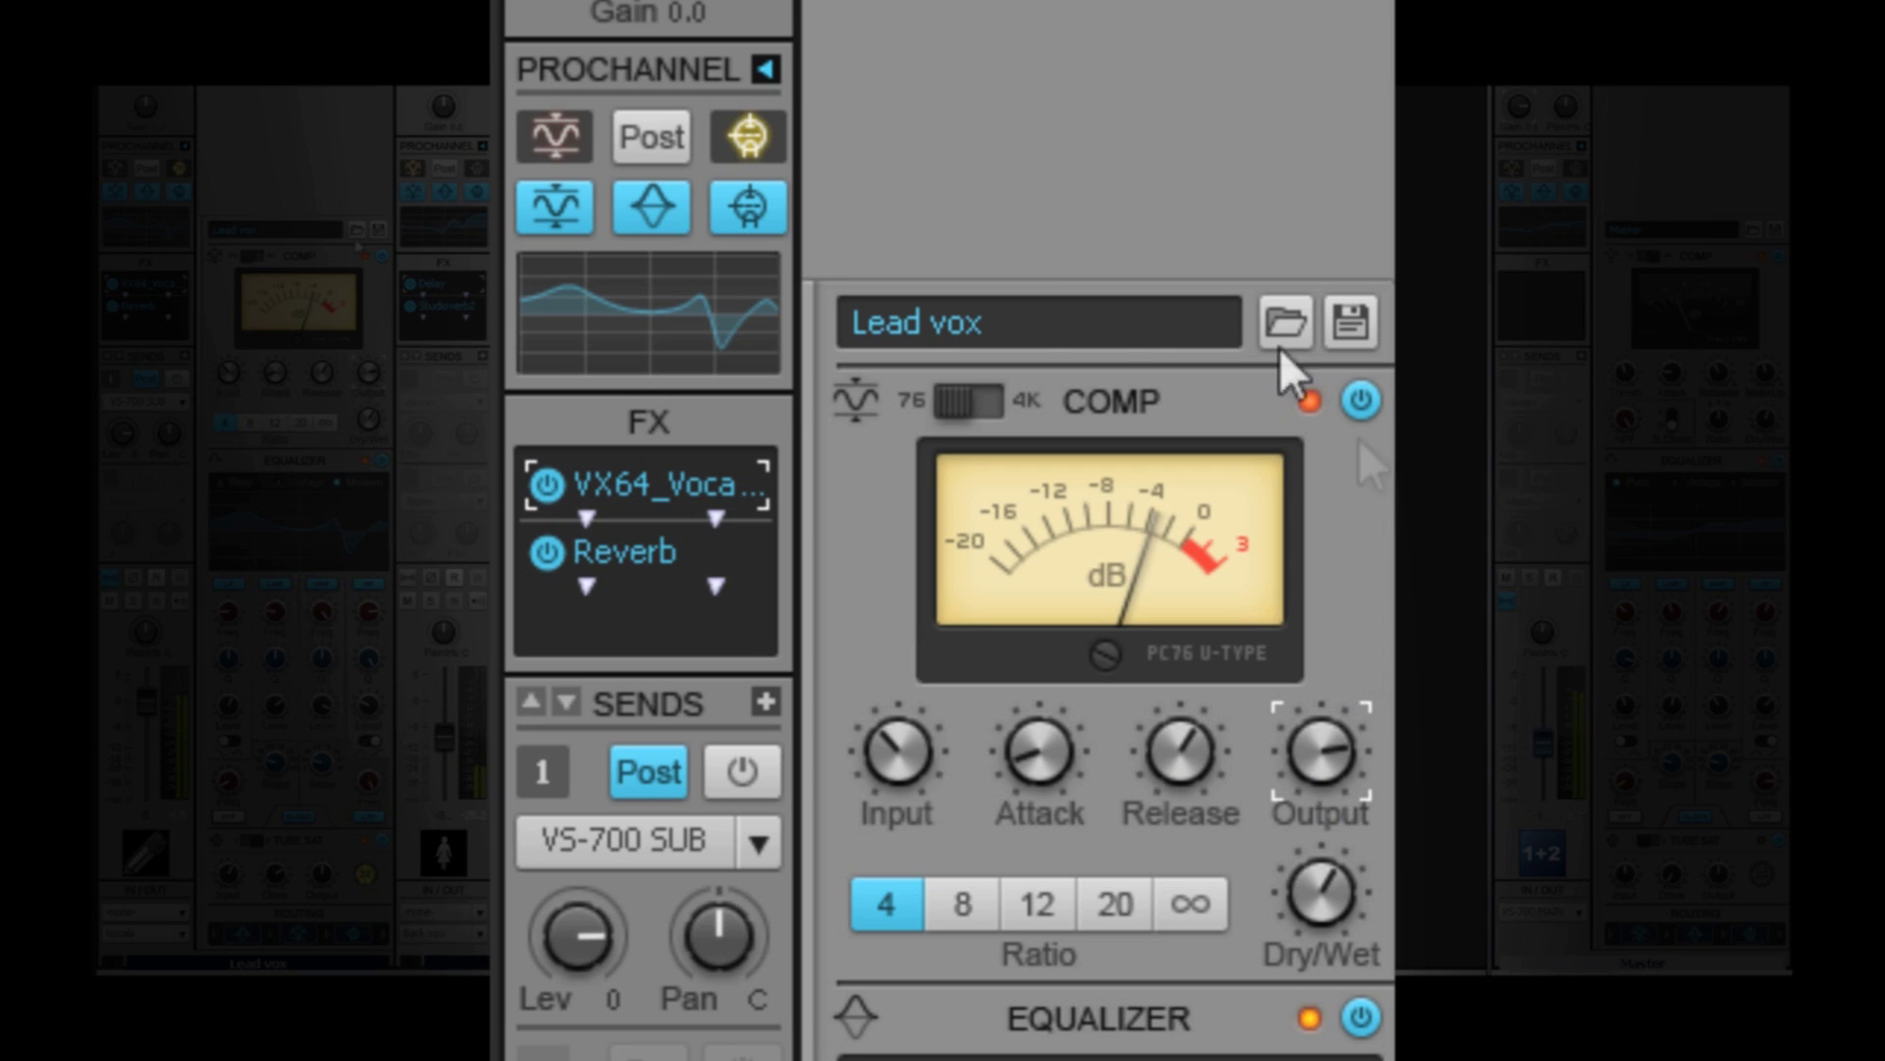
click(988, 393)
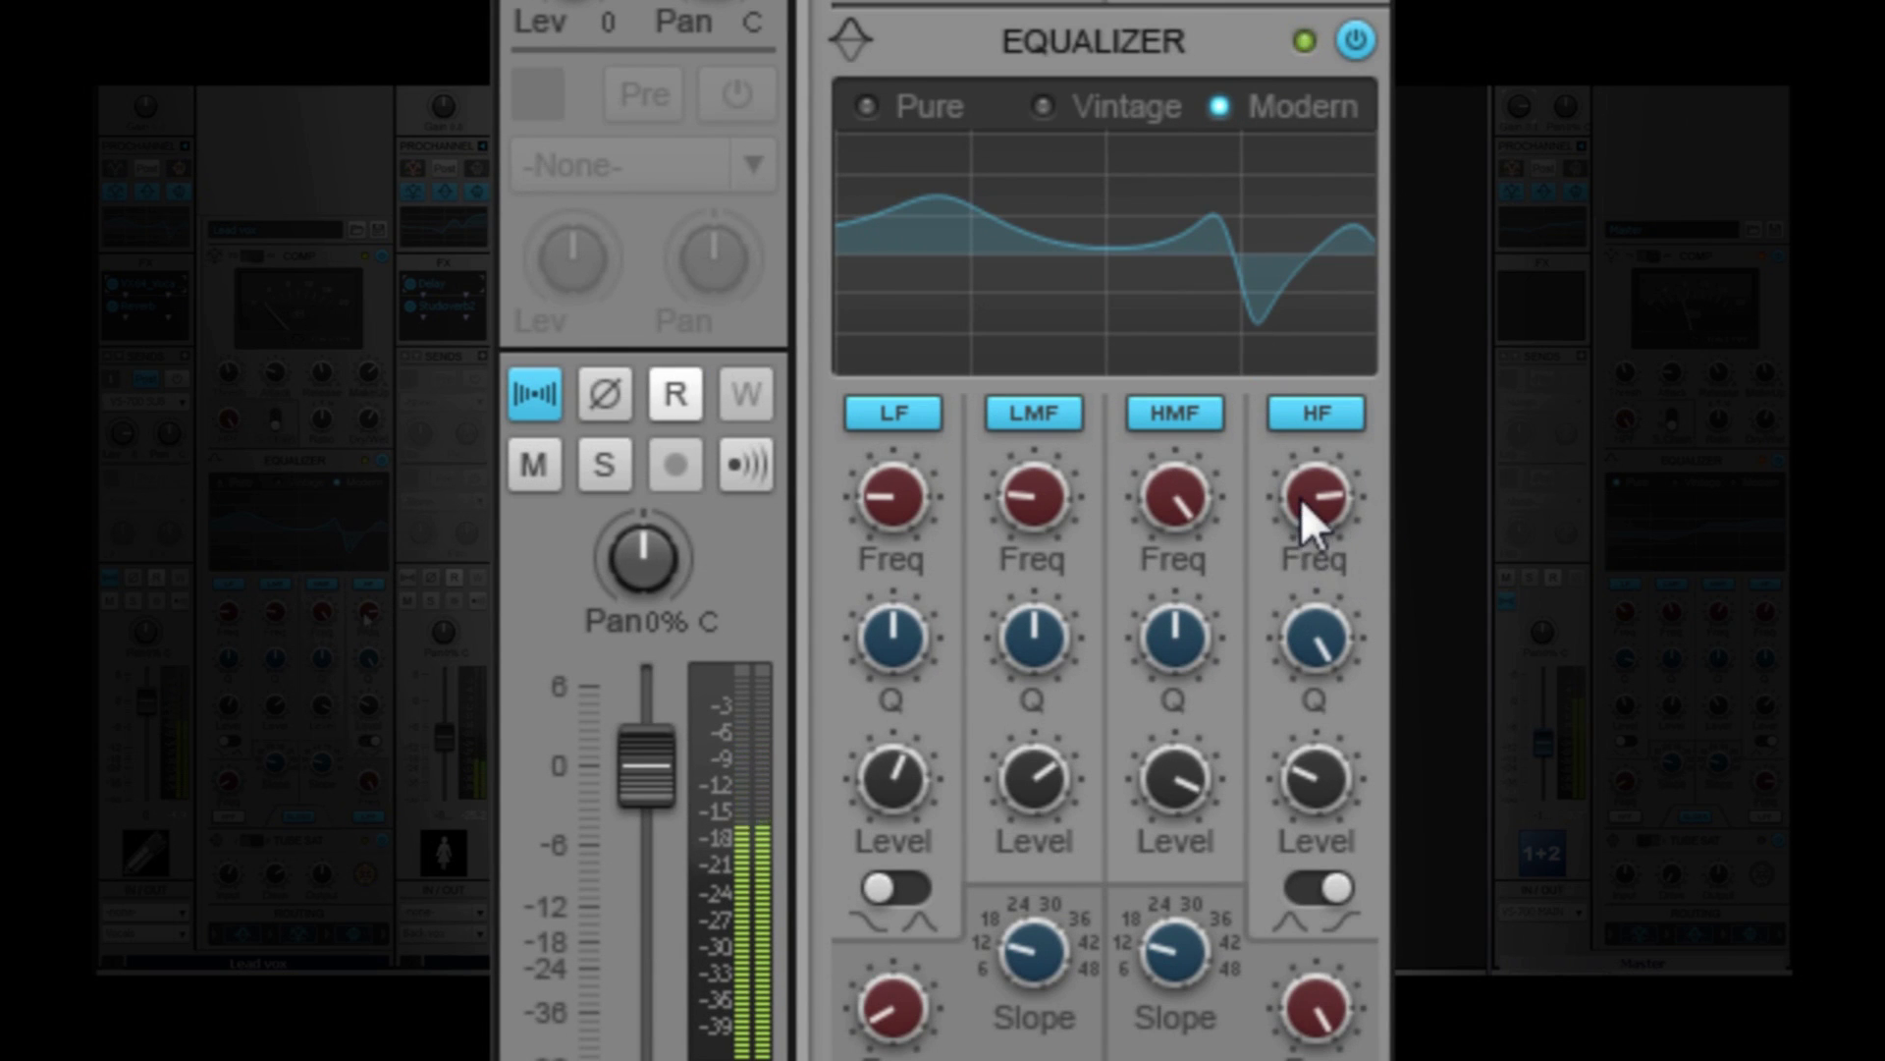
- Lower the Lead vox EQ's HF frequency, audition Pure and Vintage, then select Modern mode
mouse_move(1311, 525)
mouse_down()
mouse_move(1311, 682)
mouse_move(1311, 523)
mouse_up()
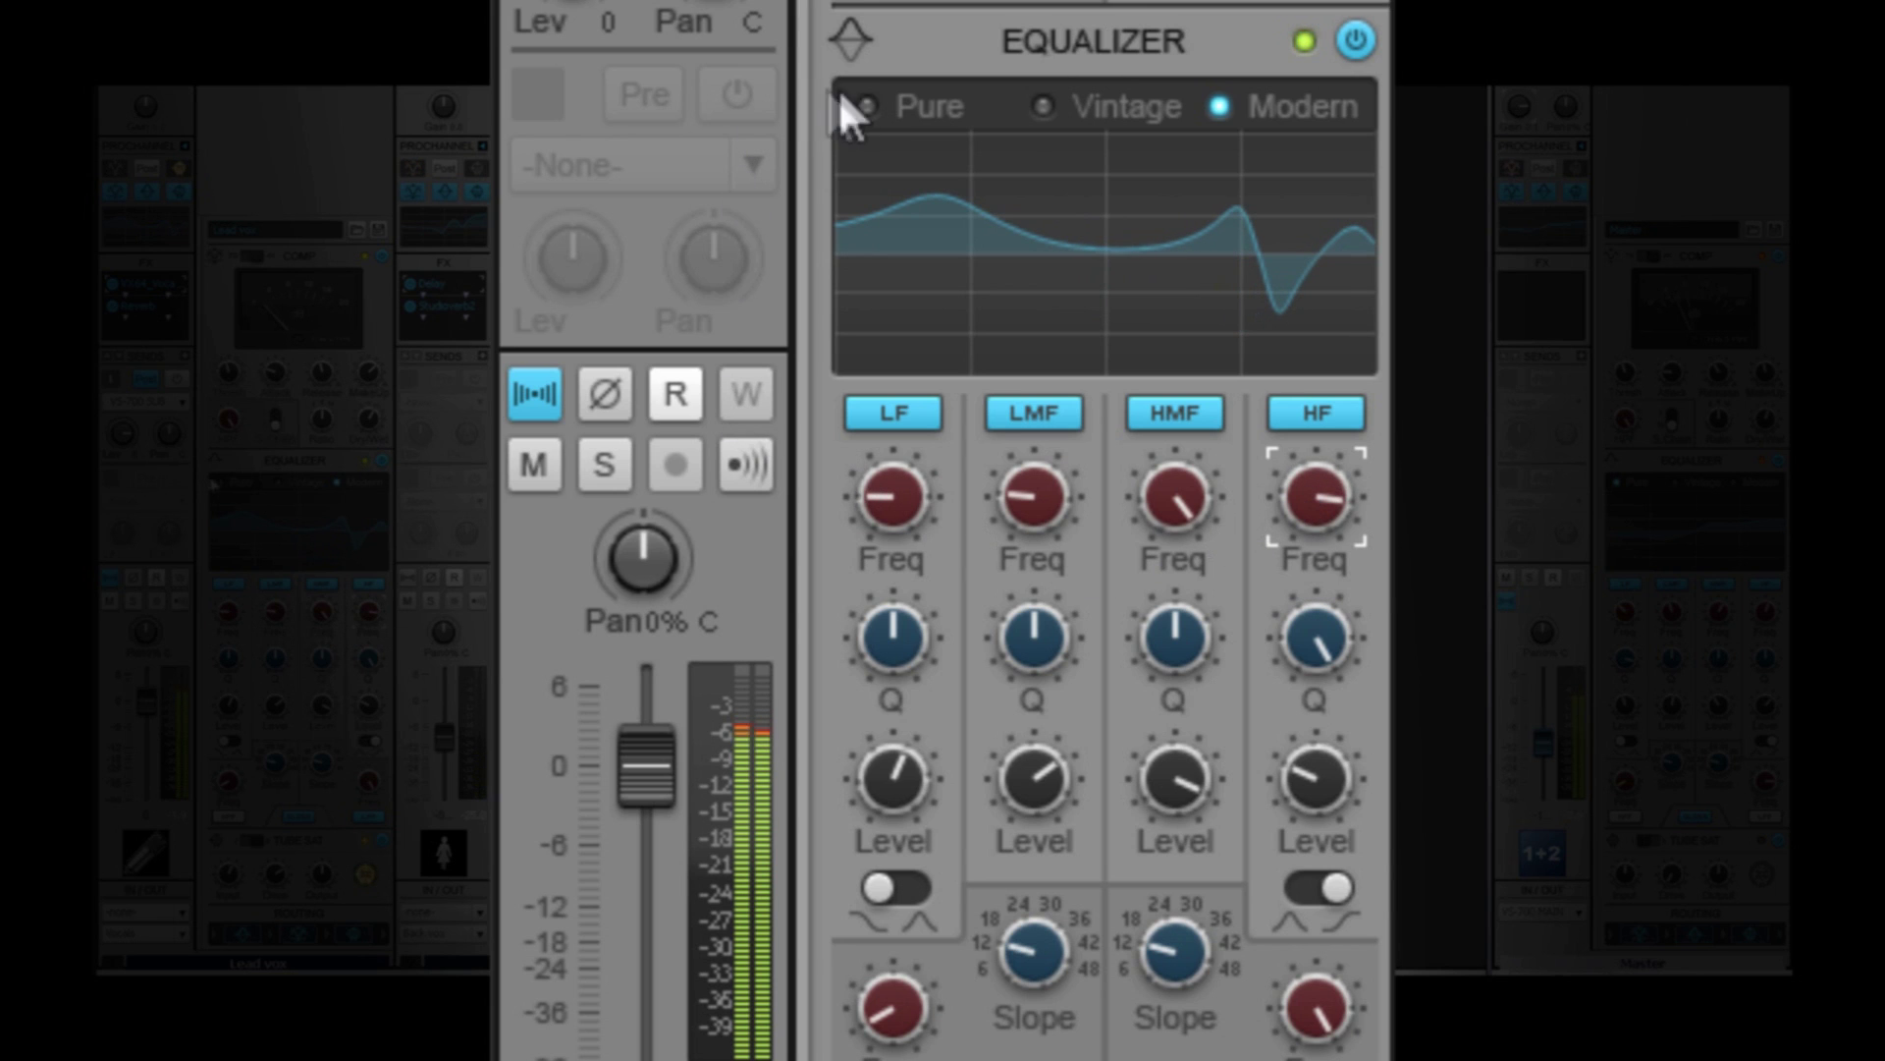
click(864, 106)
click(1041, 106)
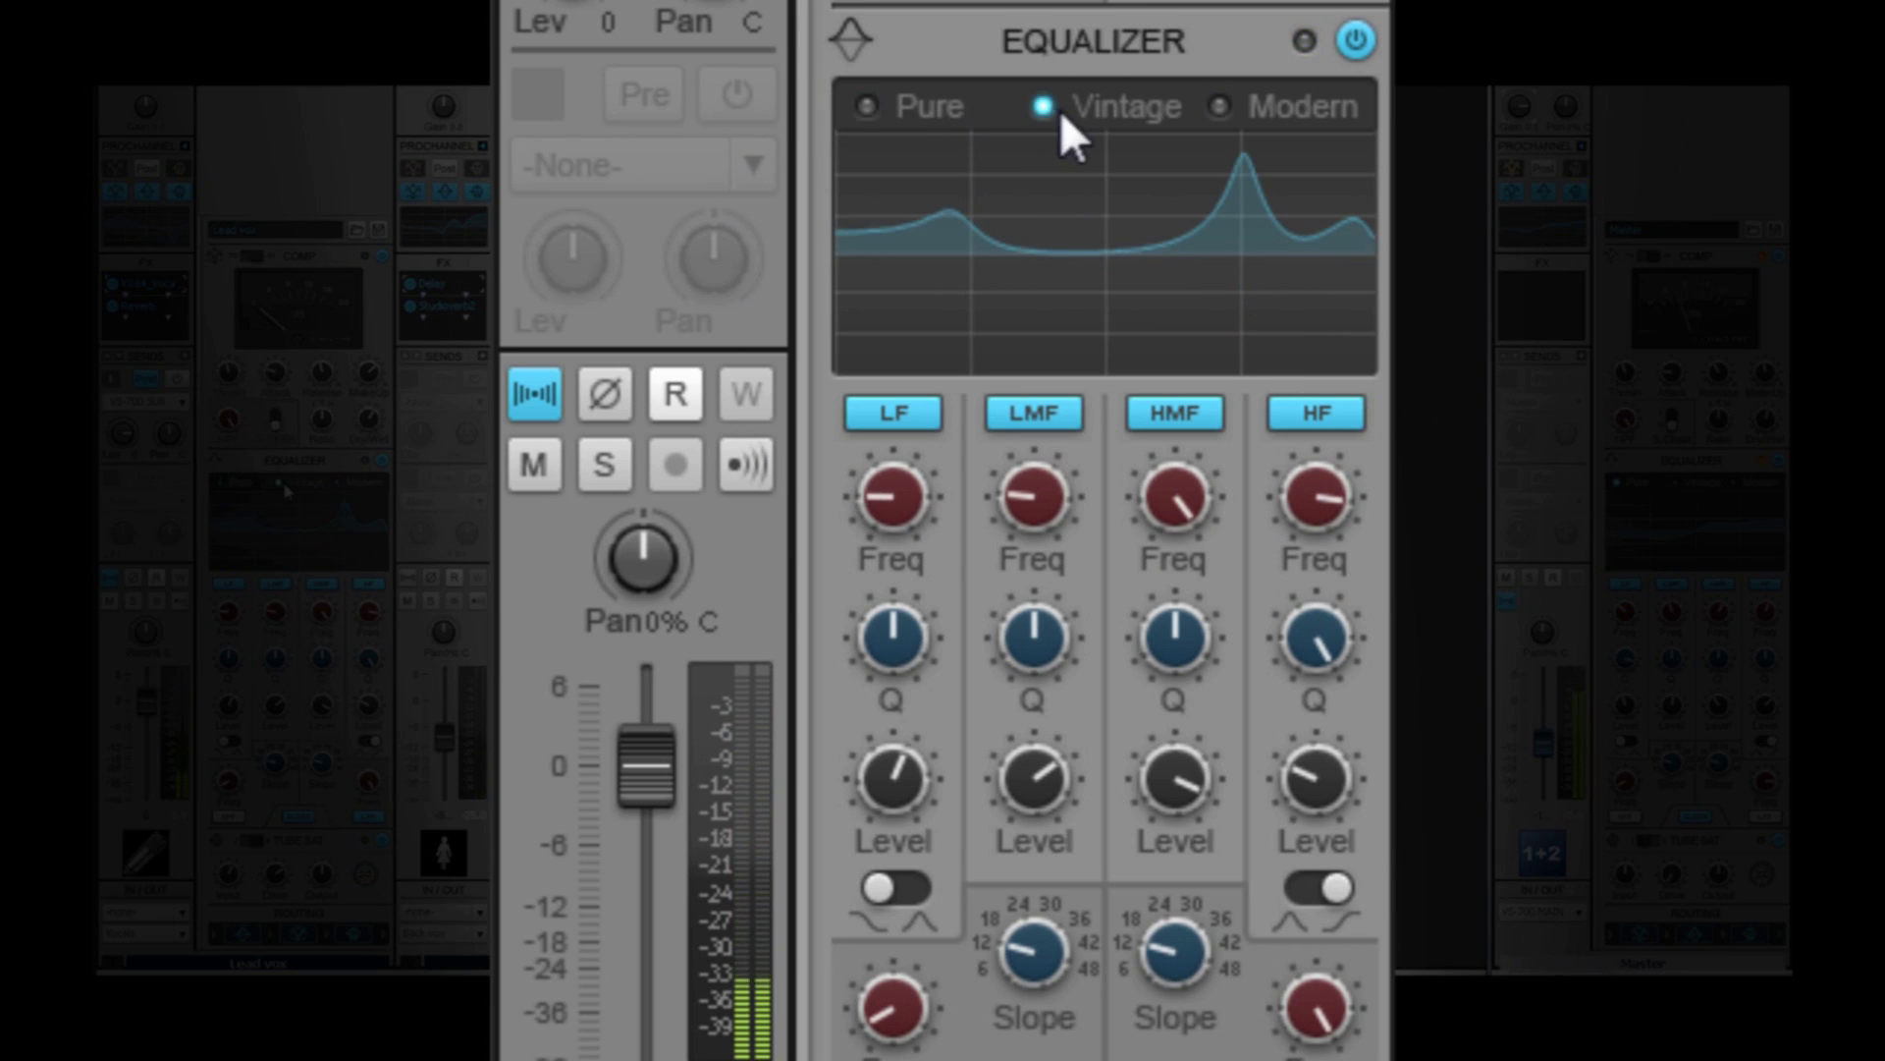
click(1269, 108)
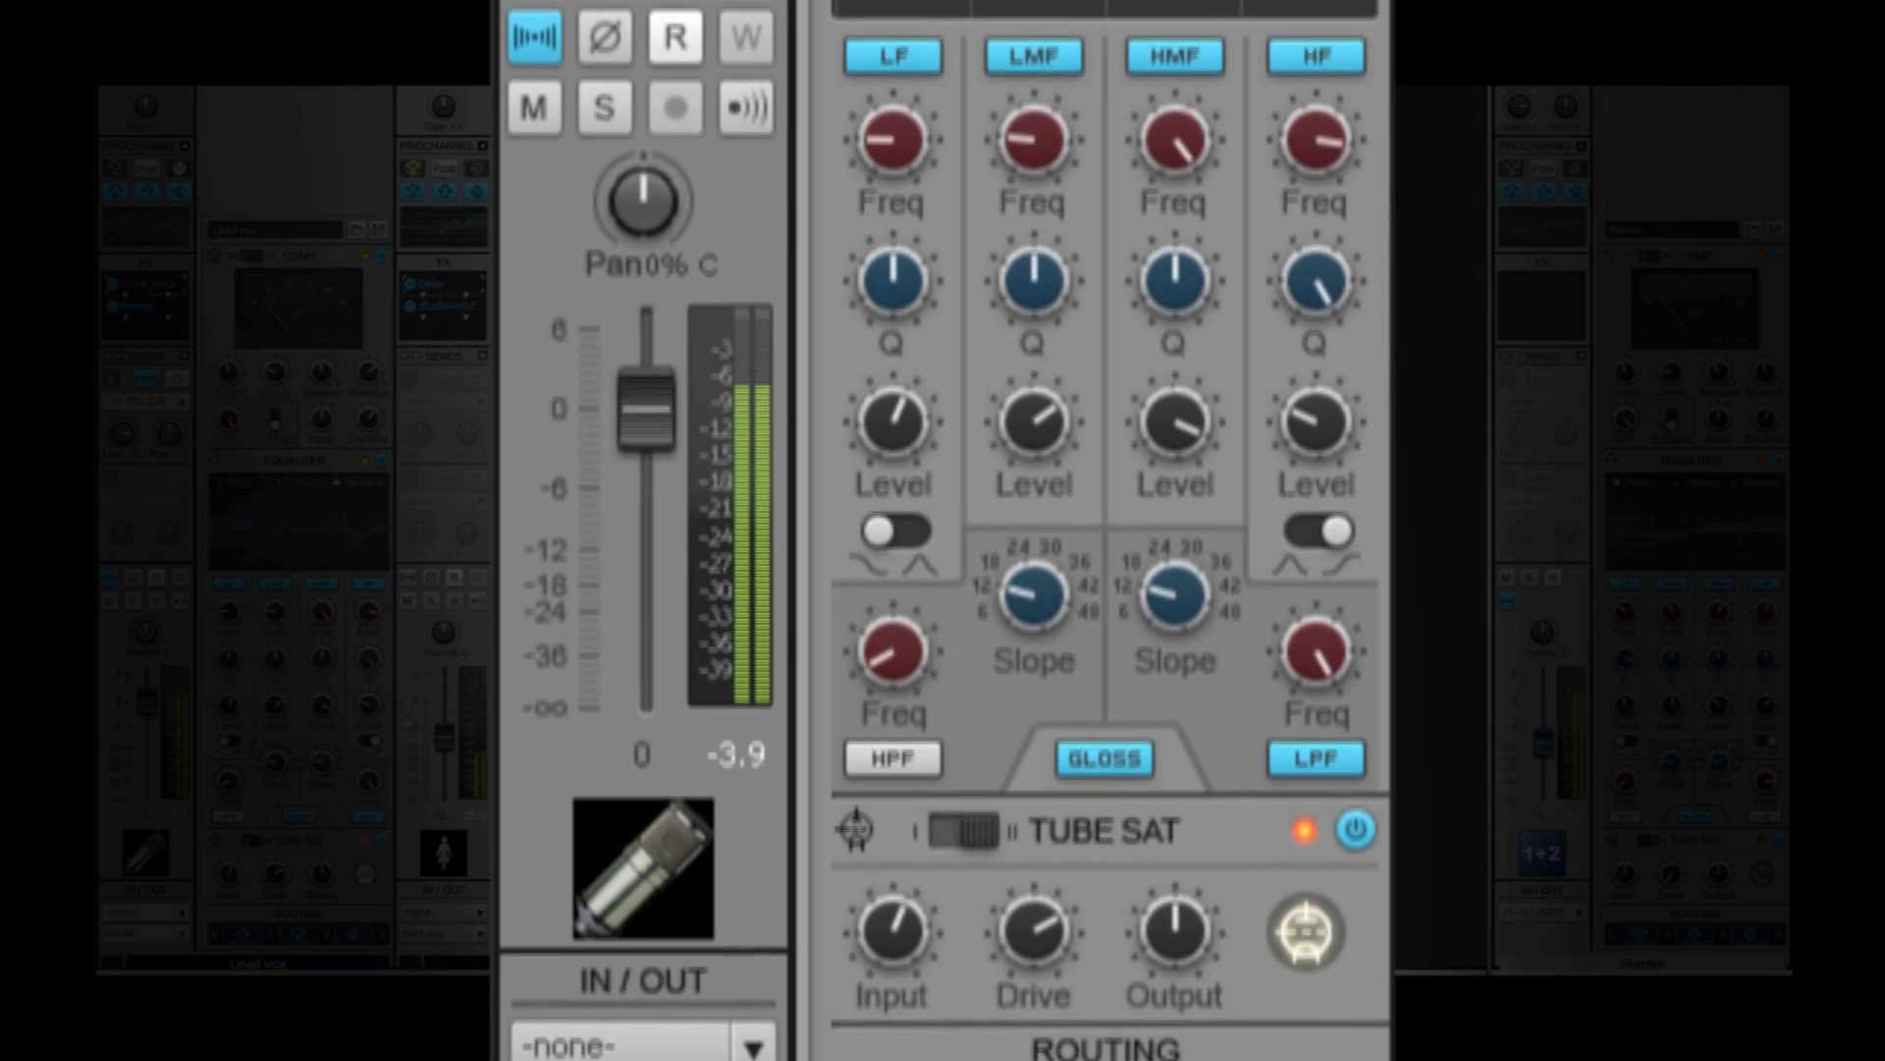
- Switch Tube Sat mode, set input 7.4 dB, drive 64, output 8.6 dB, and route it first
click(938, 833)
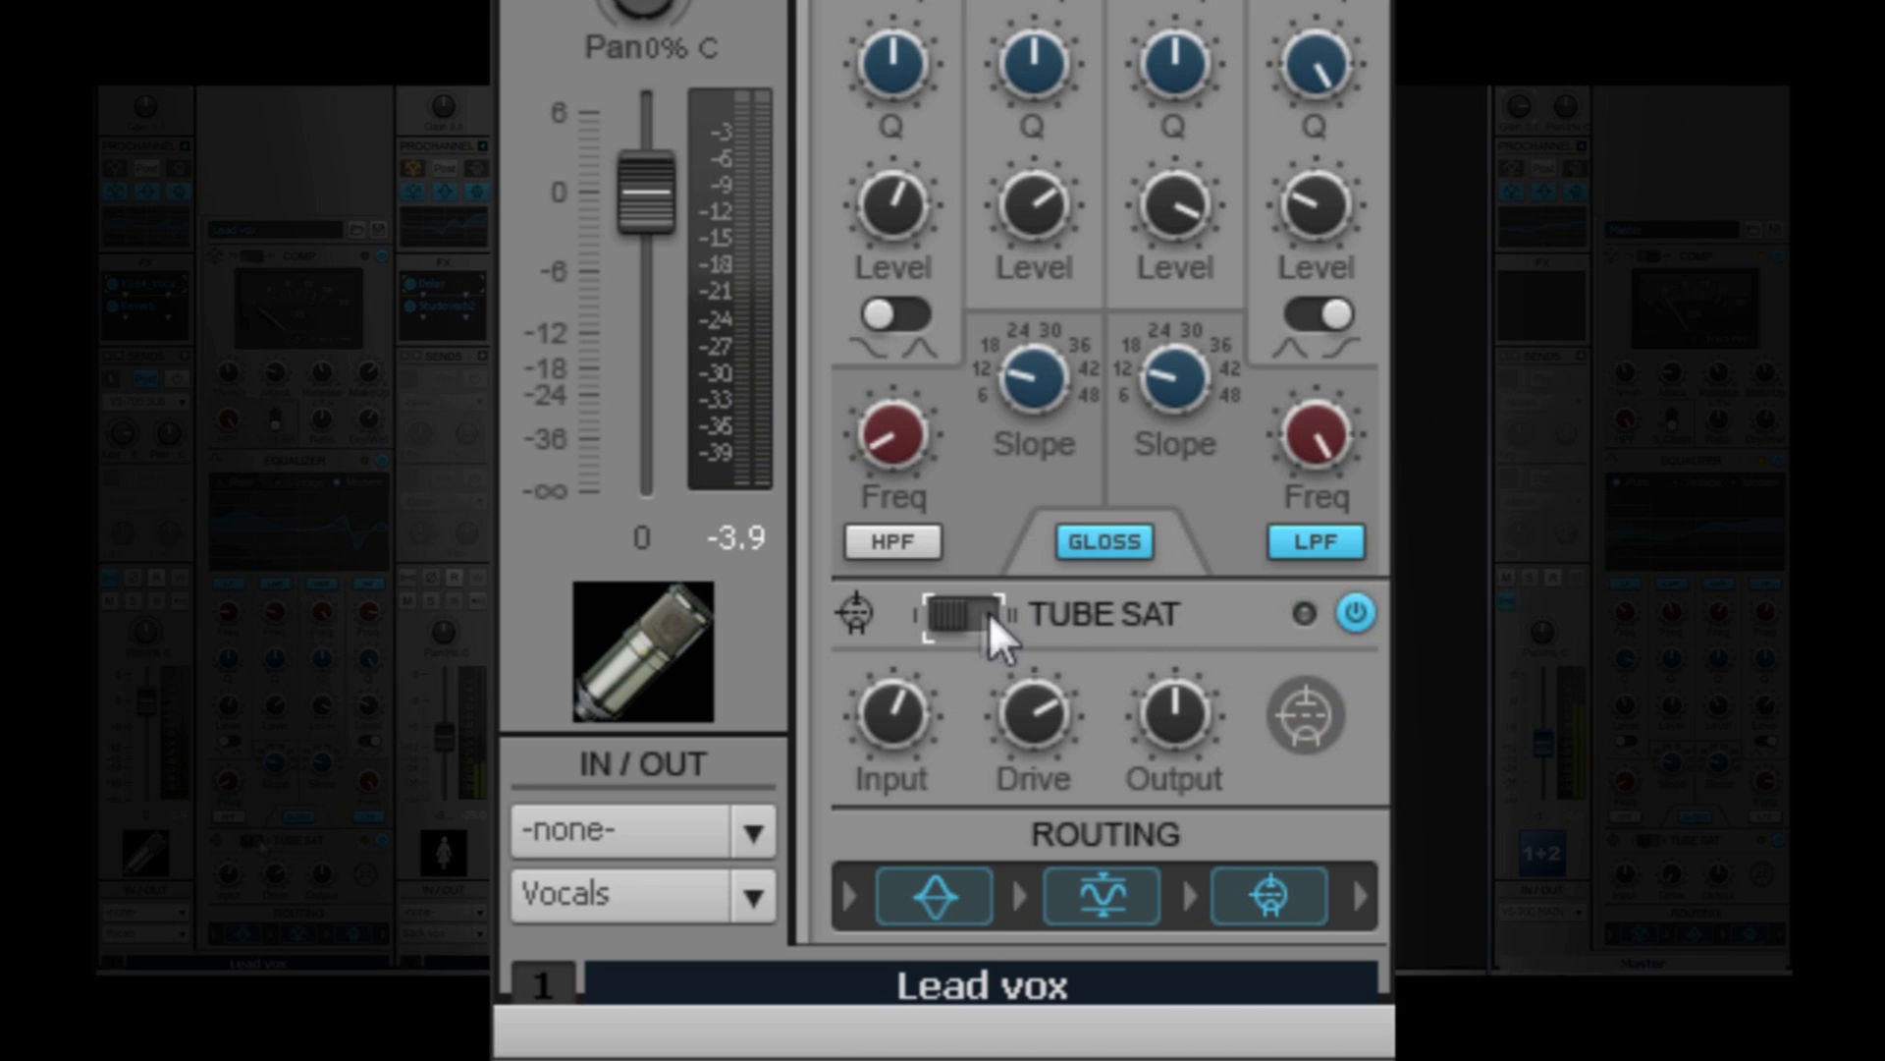
drag(882, 741, 882, 702)
drag(1023, 717, 1023, 731)
drag(1174, 717, 1175, 713)
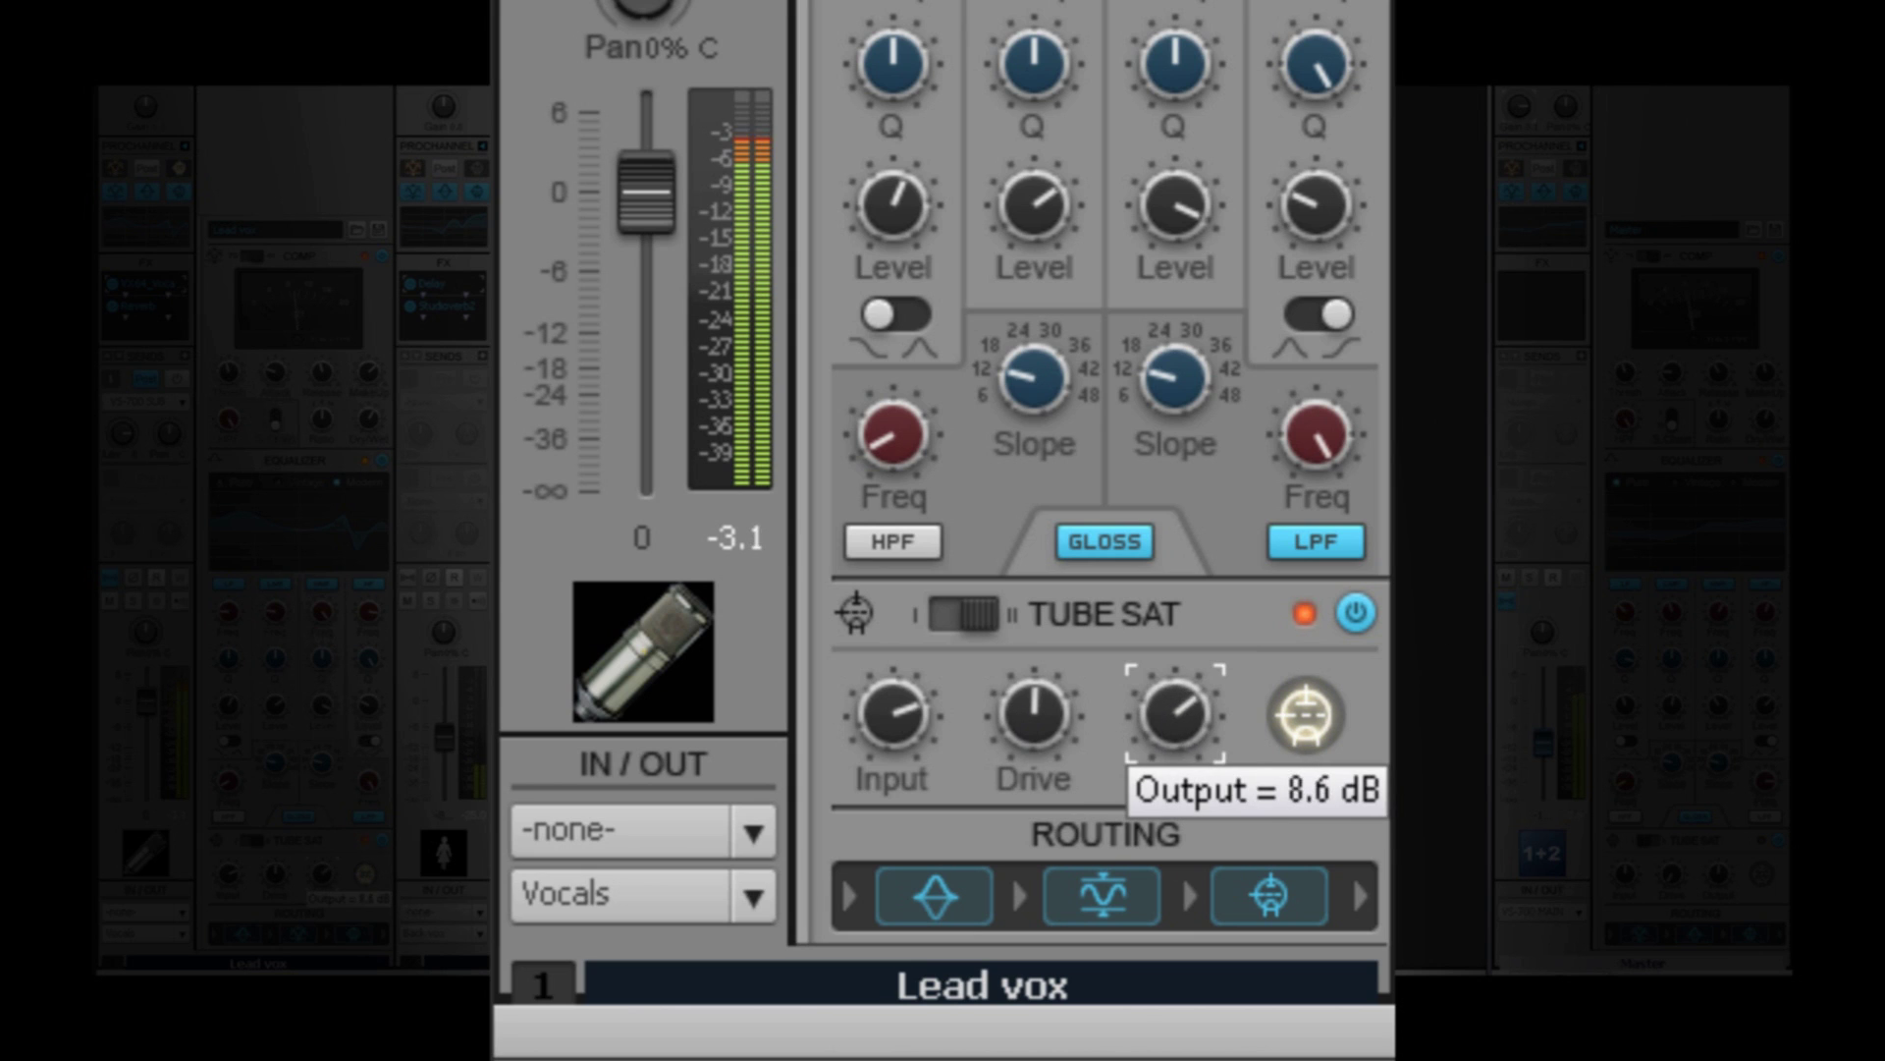
drag(1039, 727, 1038, 707)
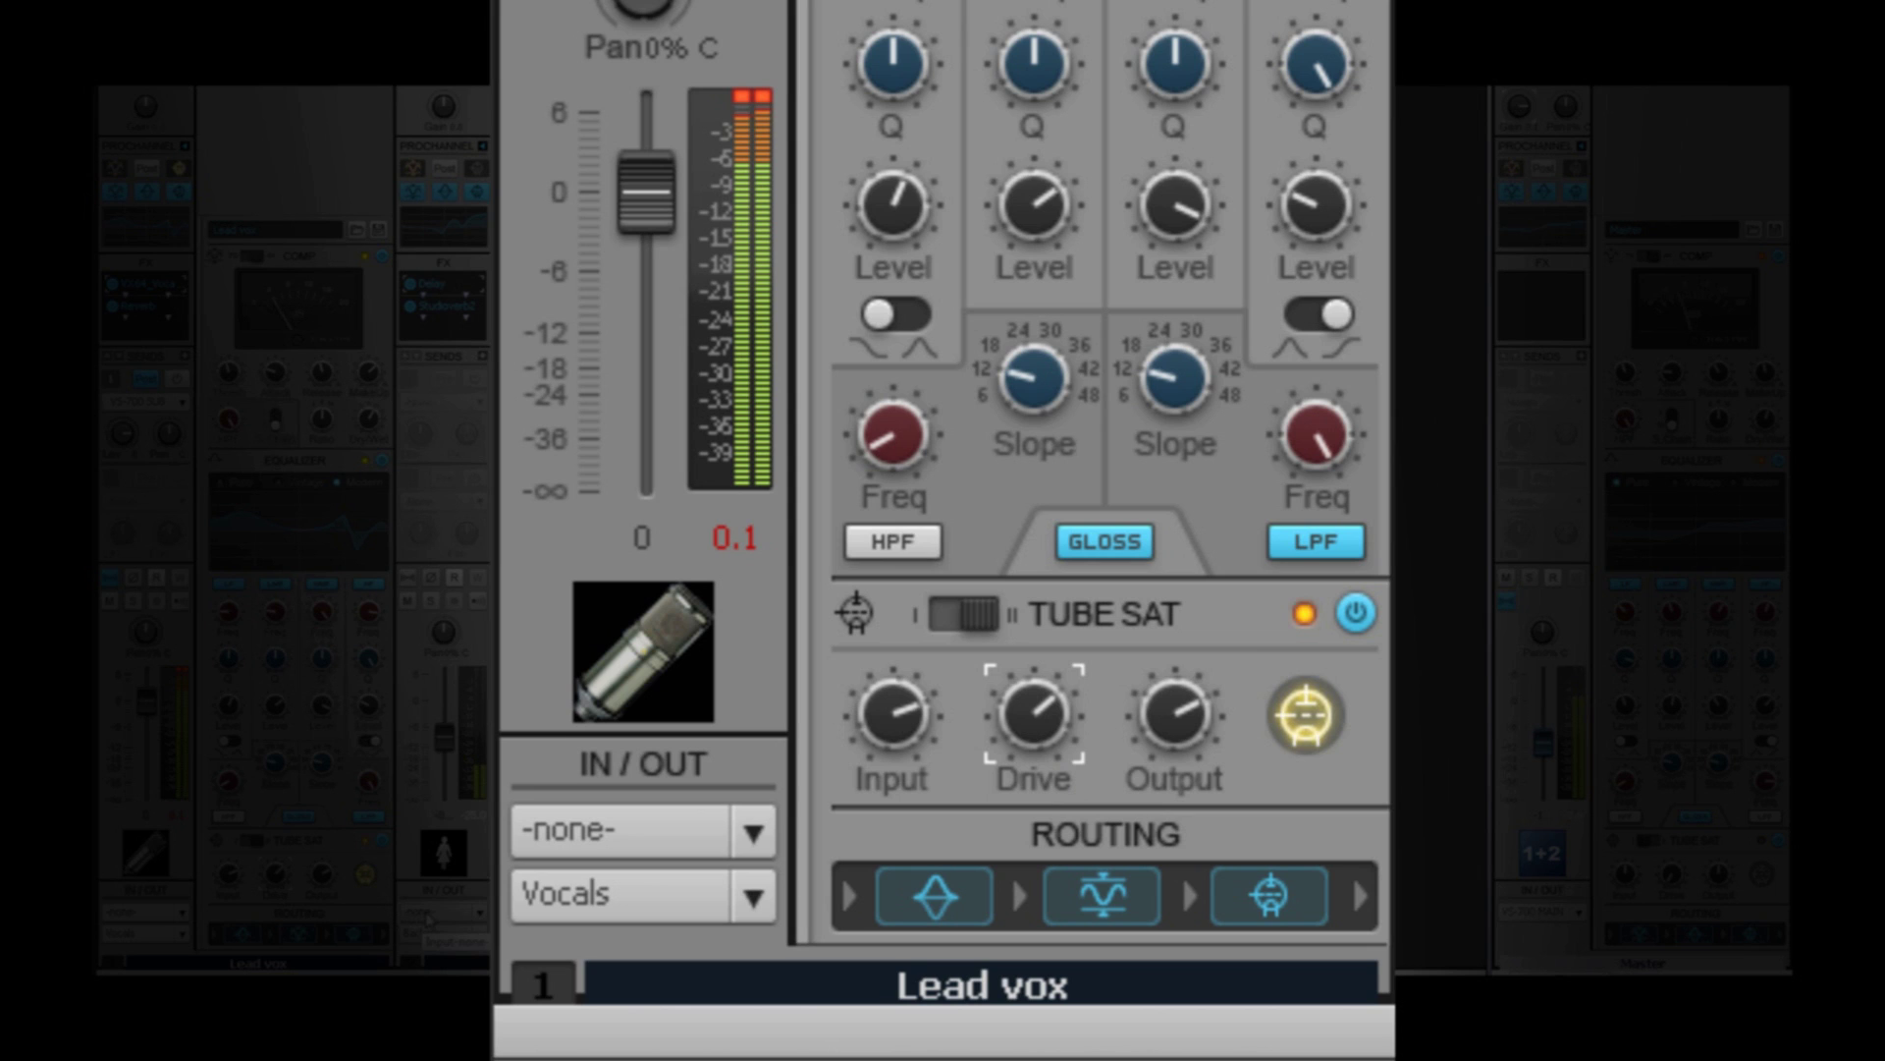
drag(1277, 918, 972, 897)
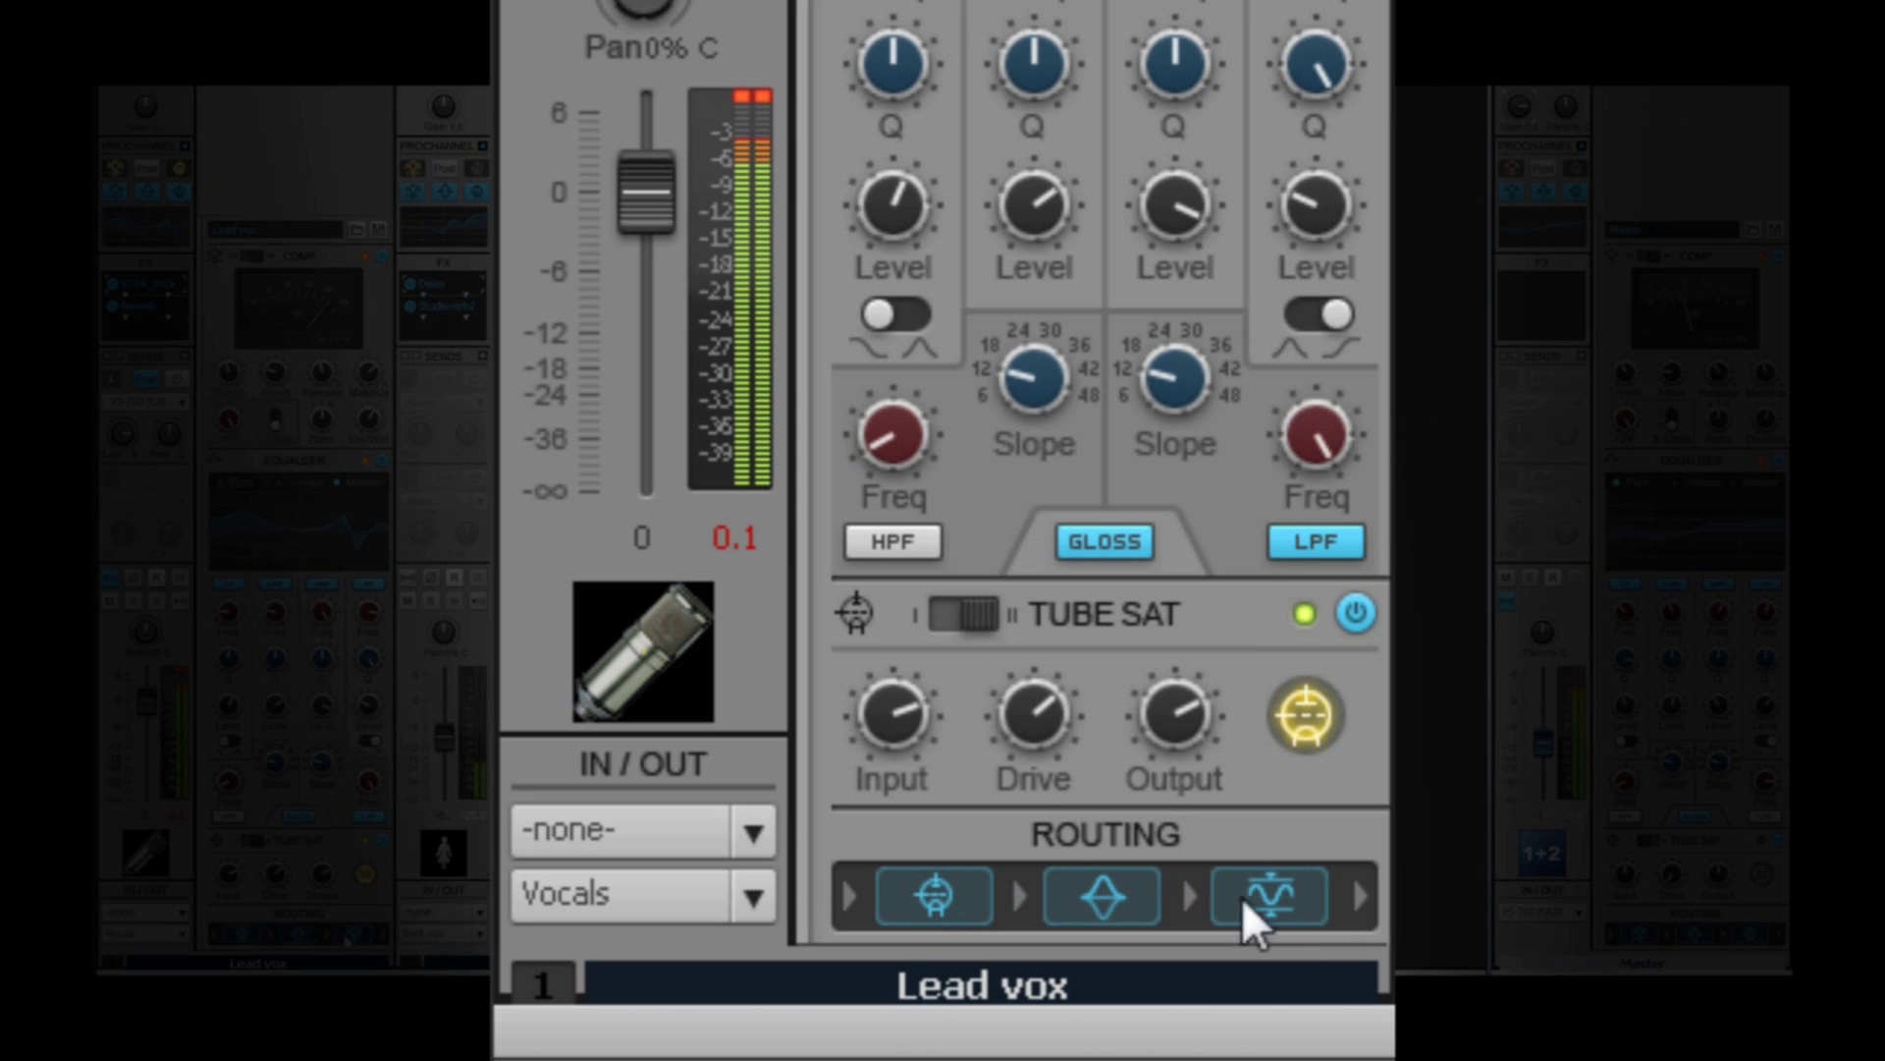